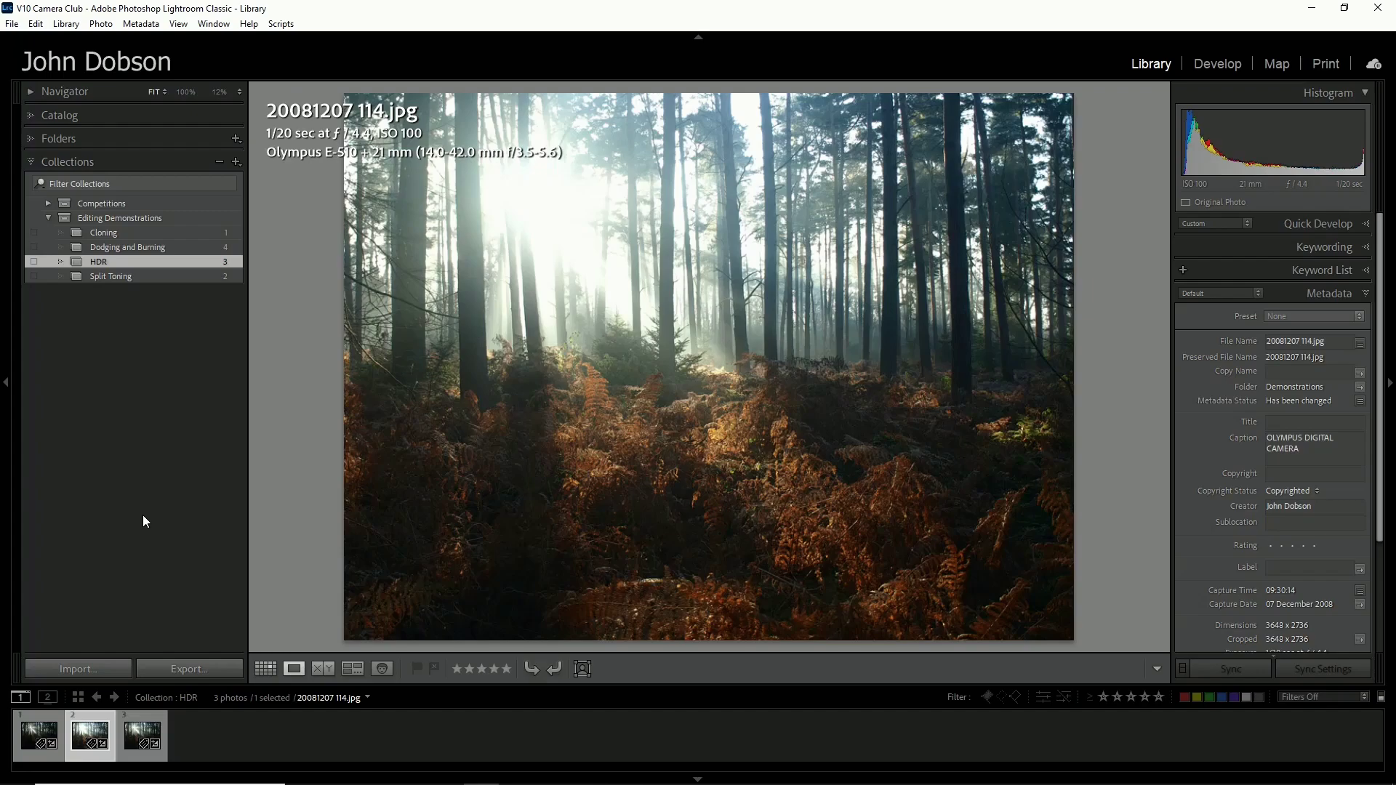
Step: Compare the three bracketed forest exposures in the HDR collection, checking each photo's brightness and shutter speed
key(Left)
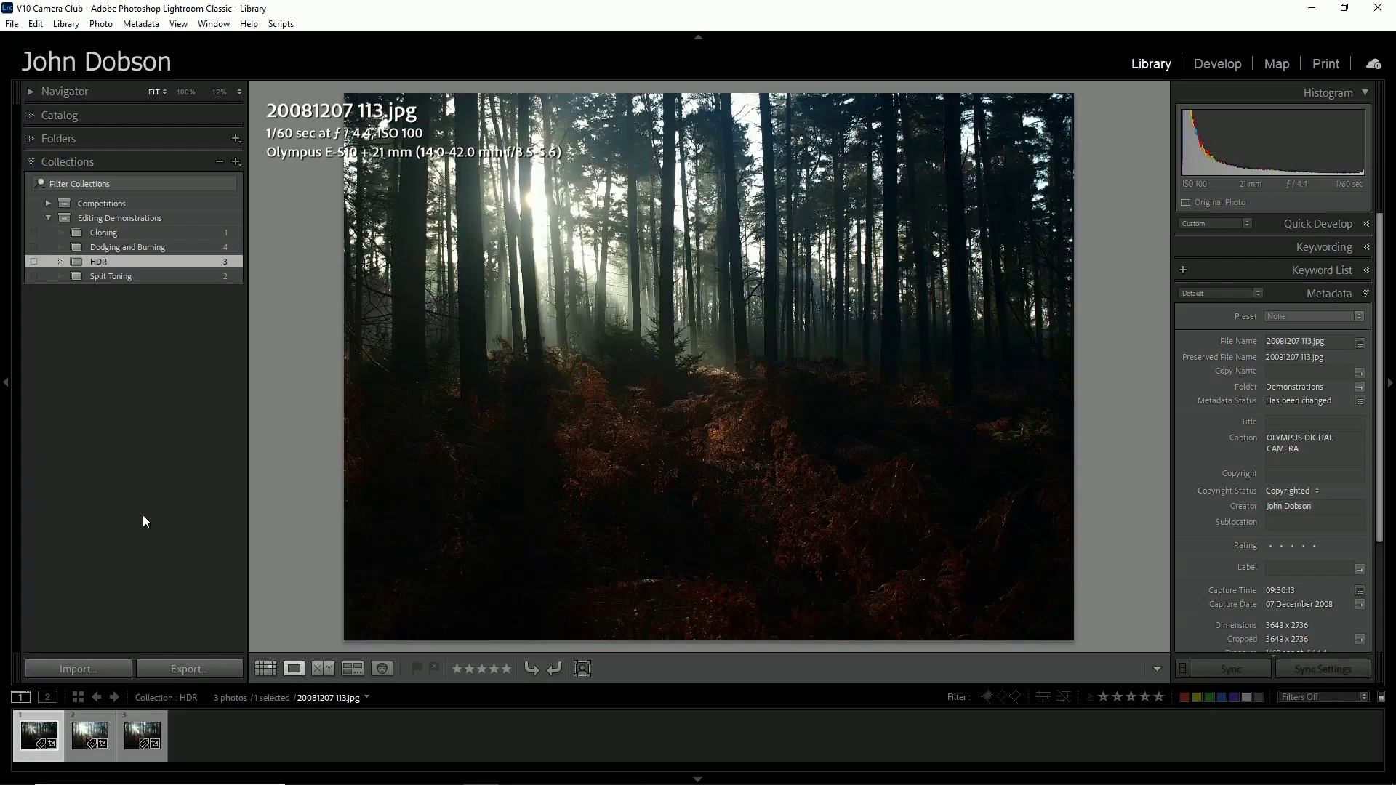
key(Right)
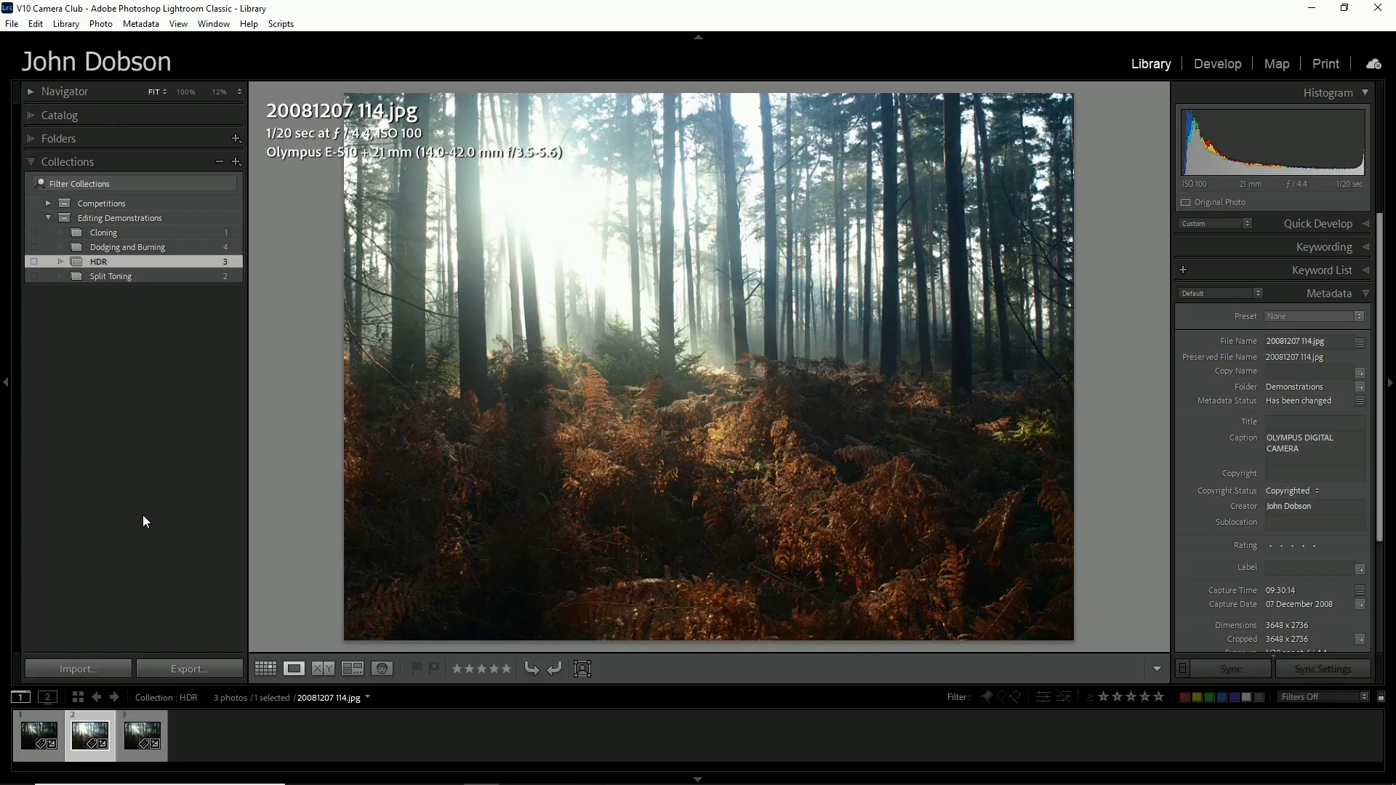
key(Right)
key(Left)
key(Left)
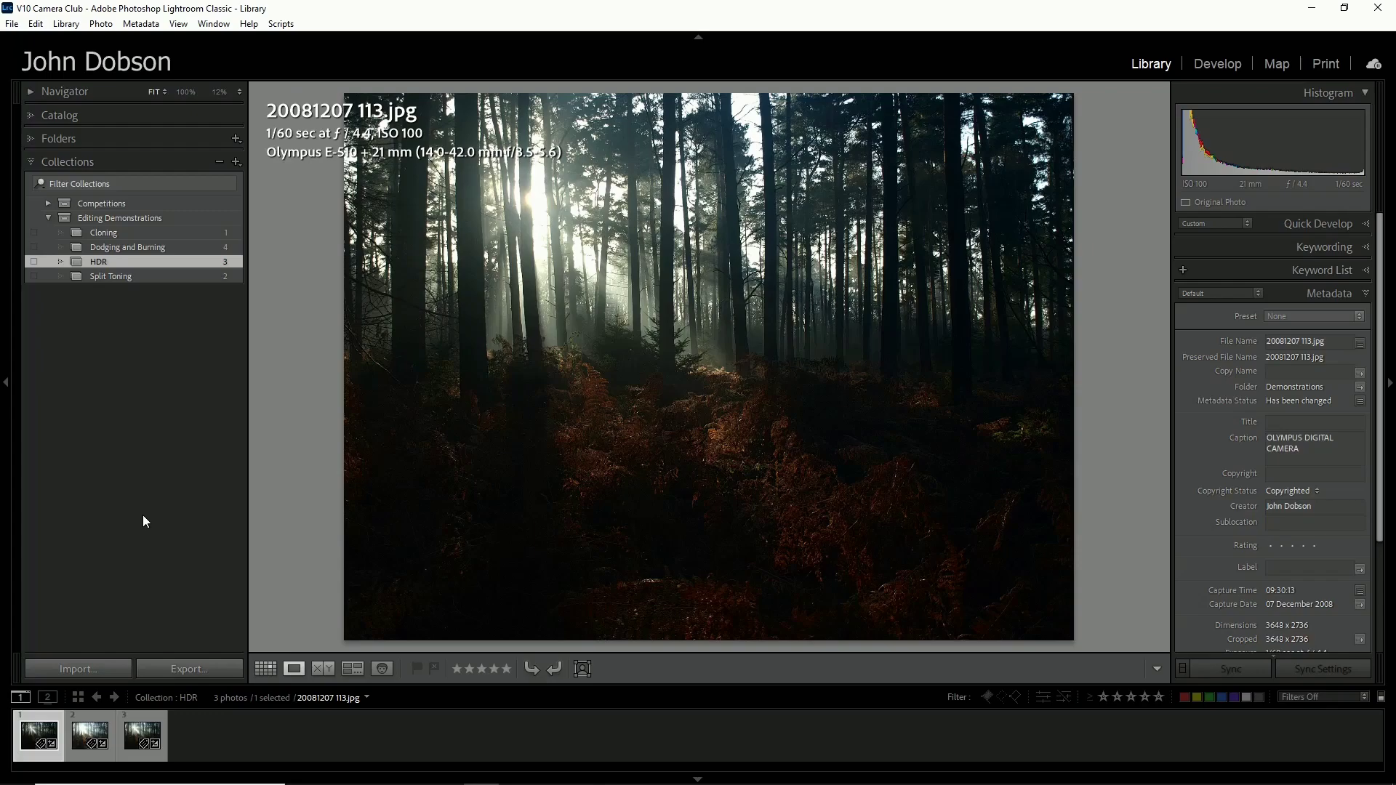
key(Right)
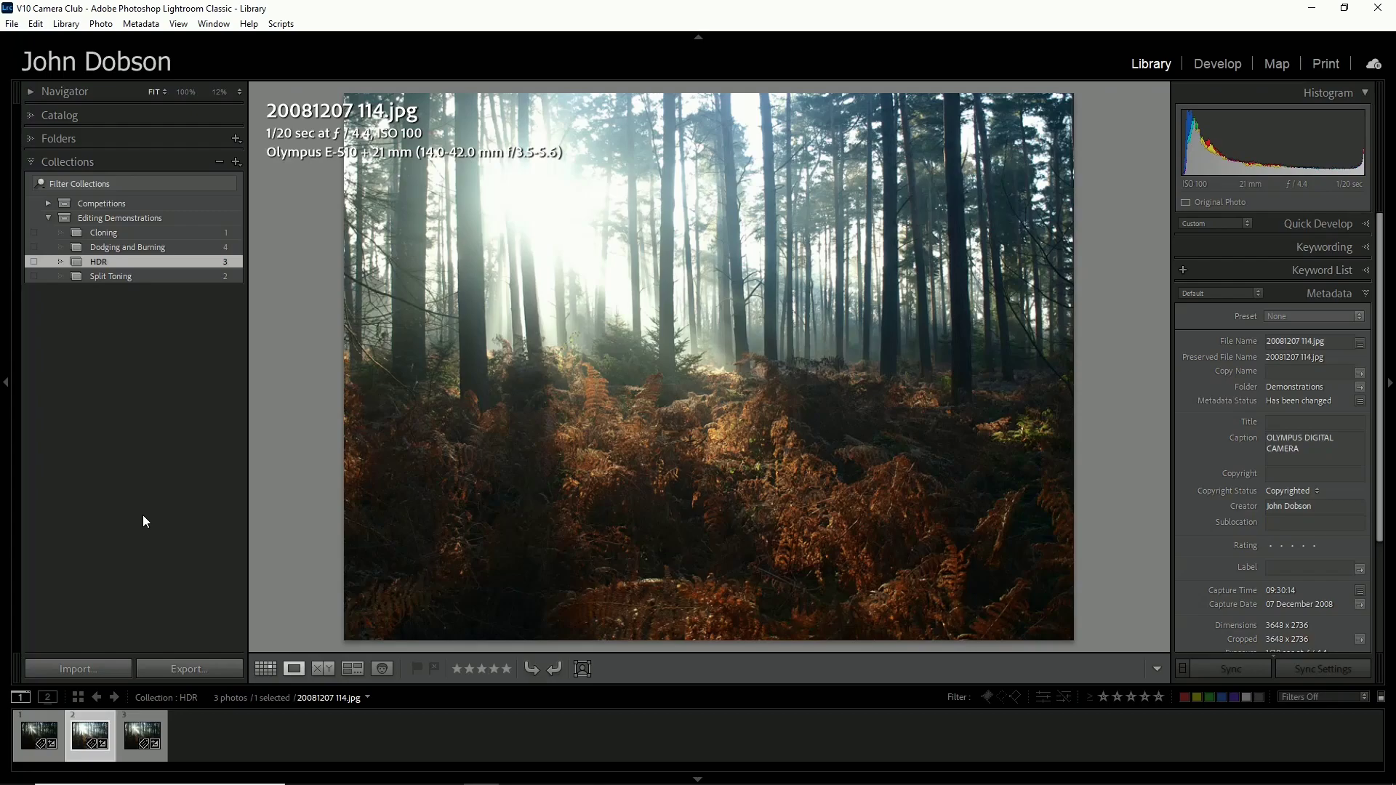
key(Right)
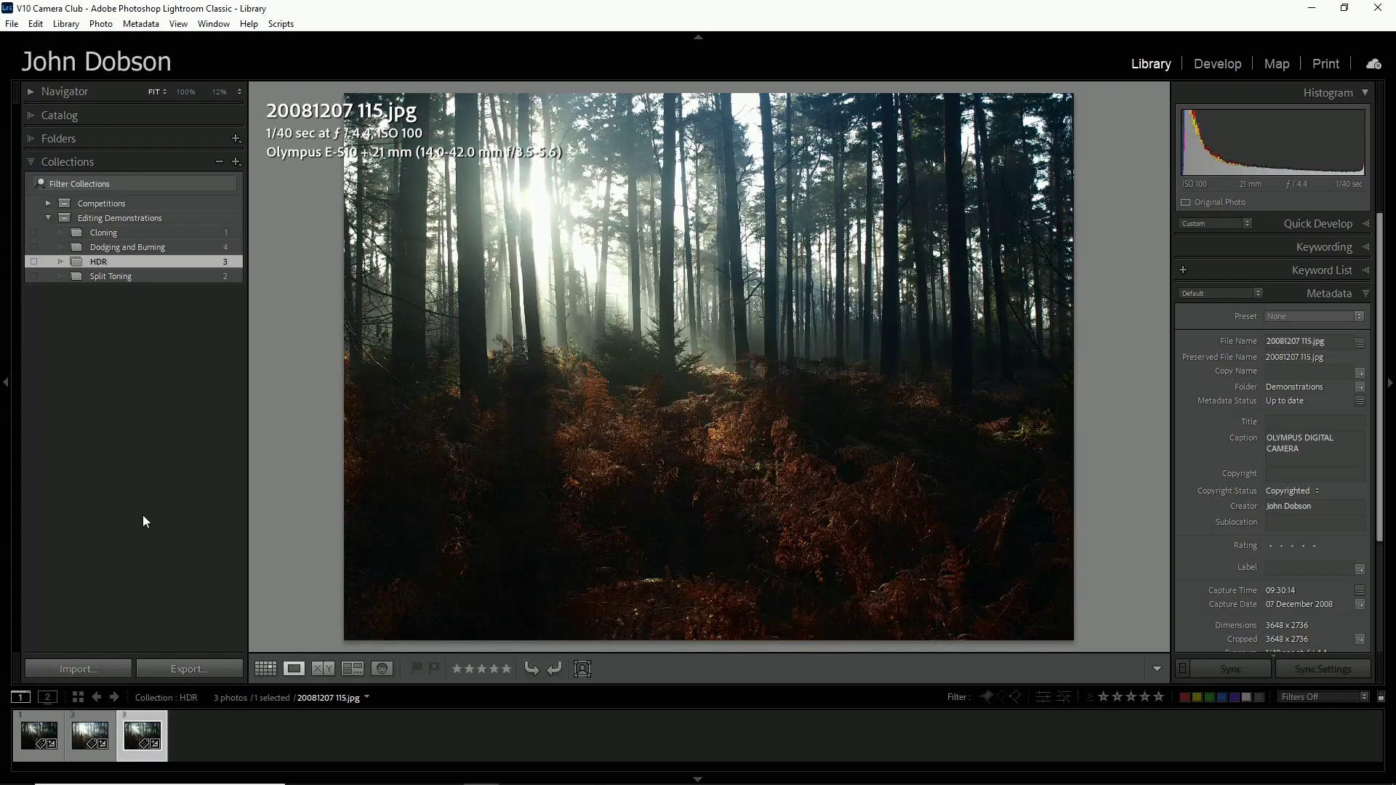
key(Left)
key(Left)
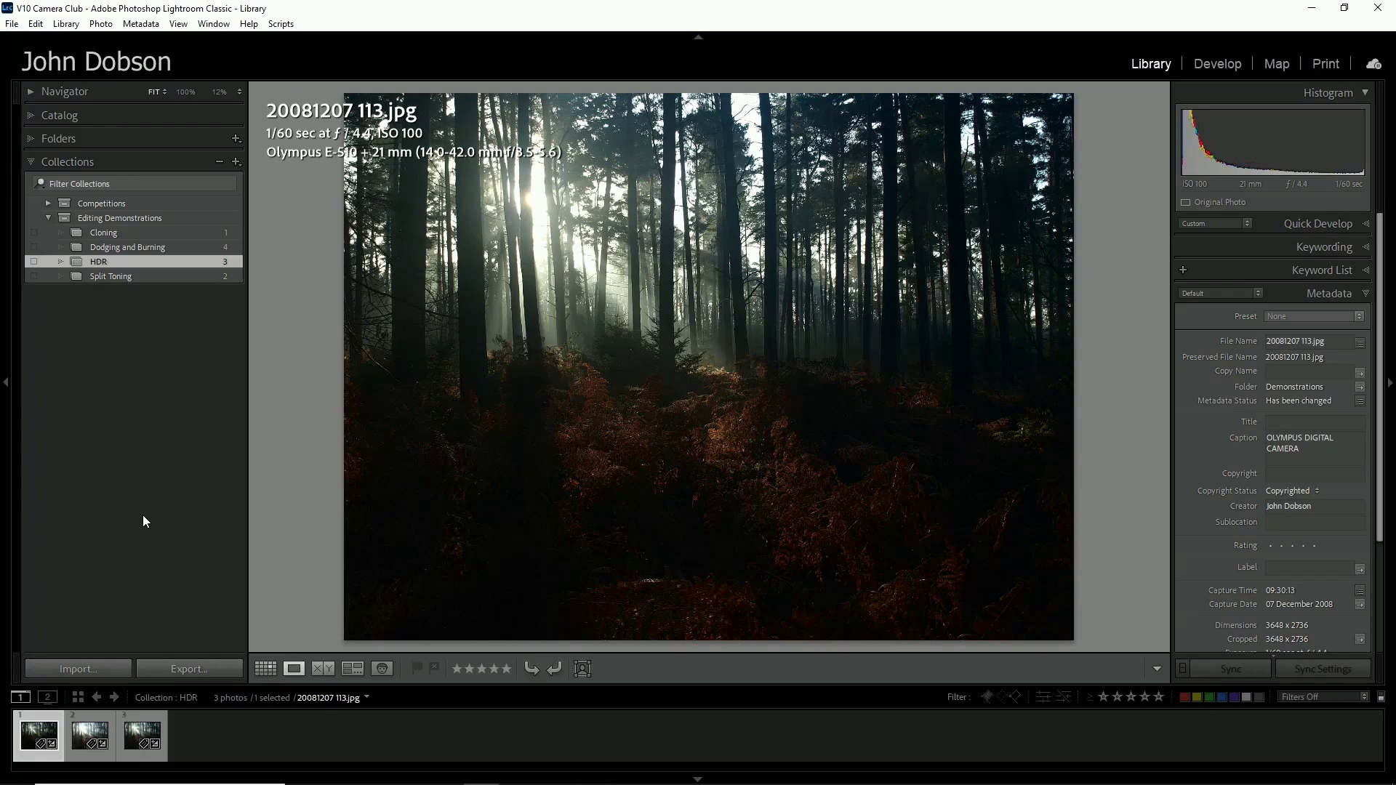
Step: Select all three bracketed forest photos and start an HDR Photo Merge
key(ctrl+a)
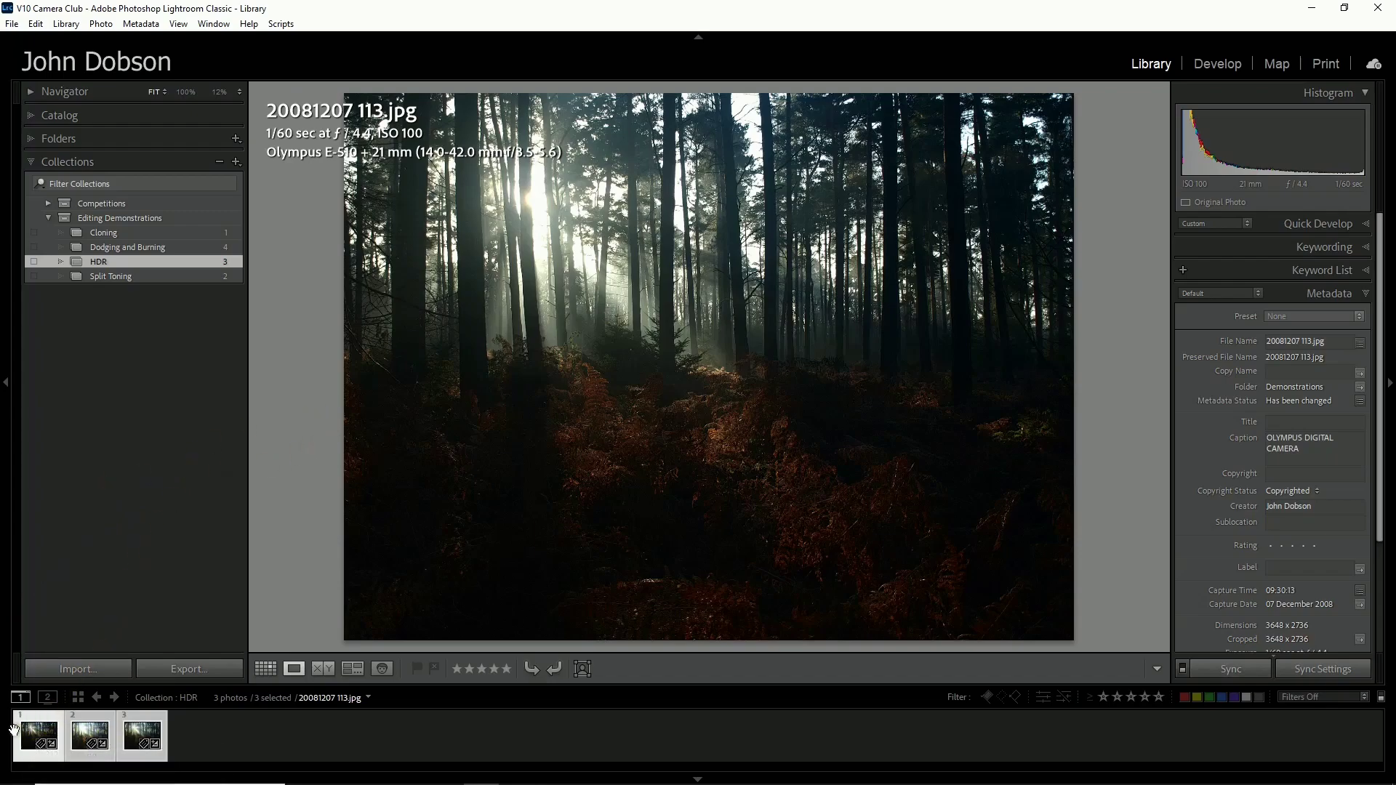
right_click(135, 732)
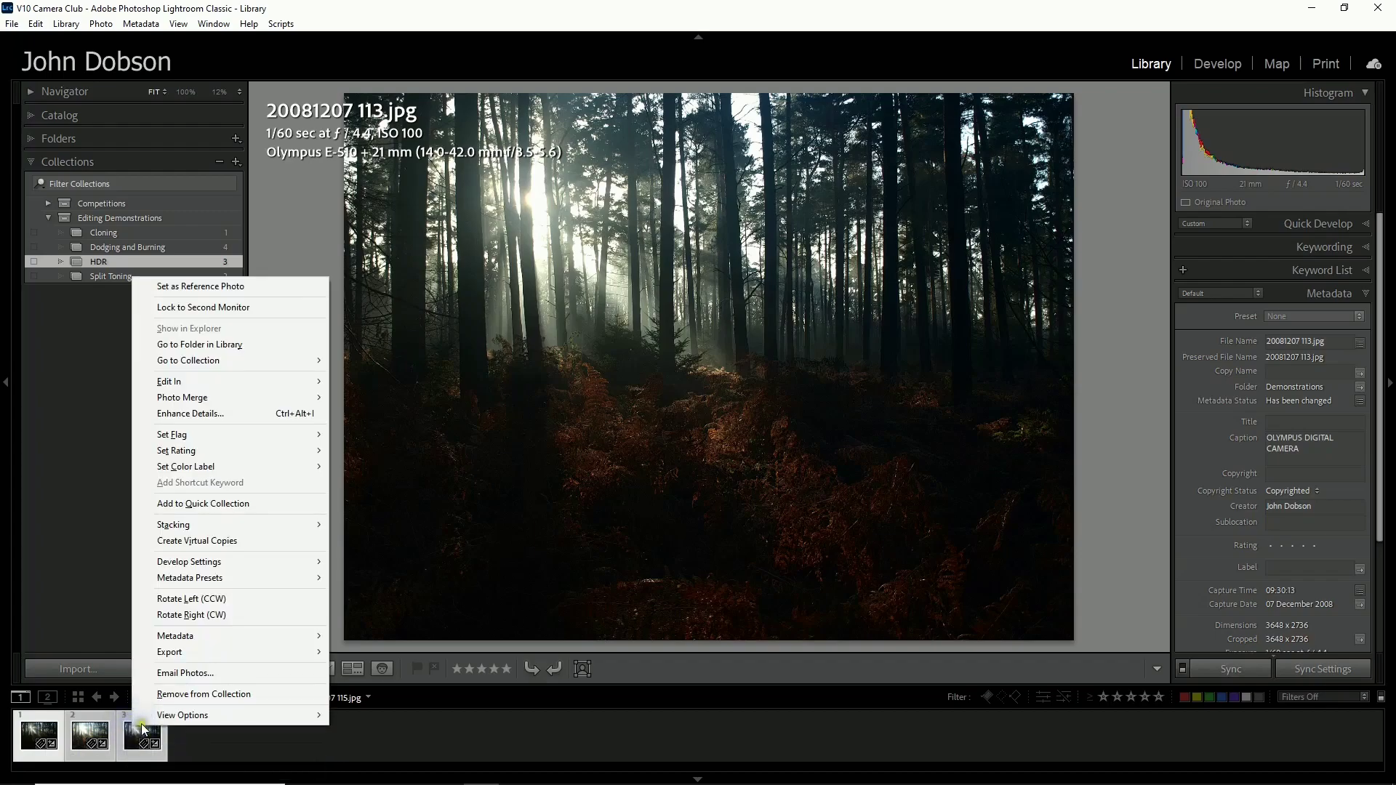
mouse_move(241, 402)
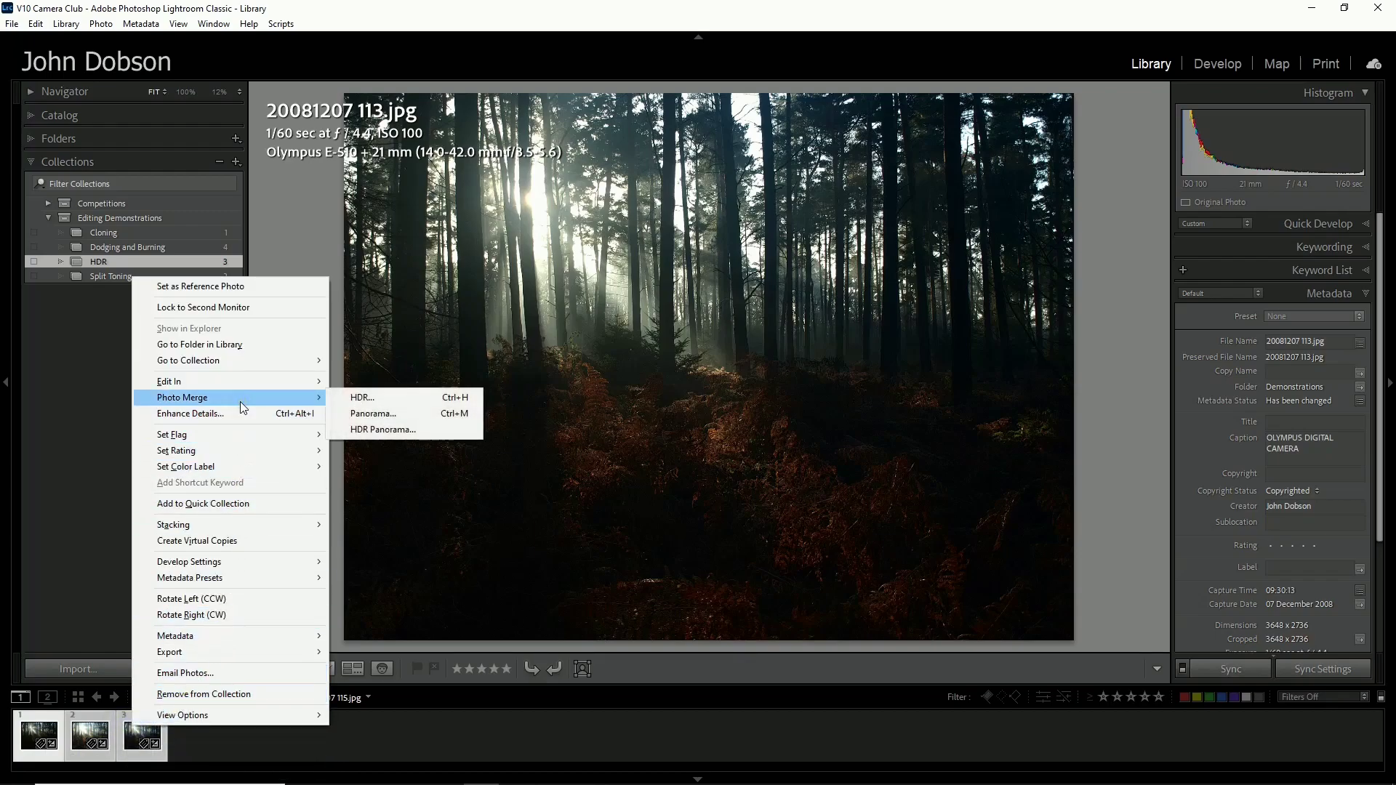
click(355, 400)
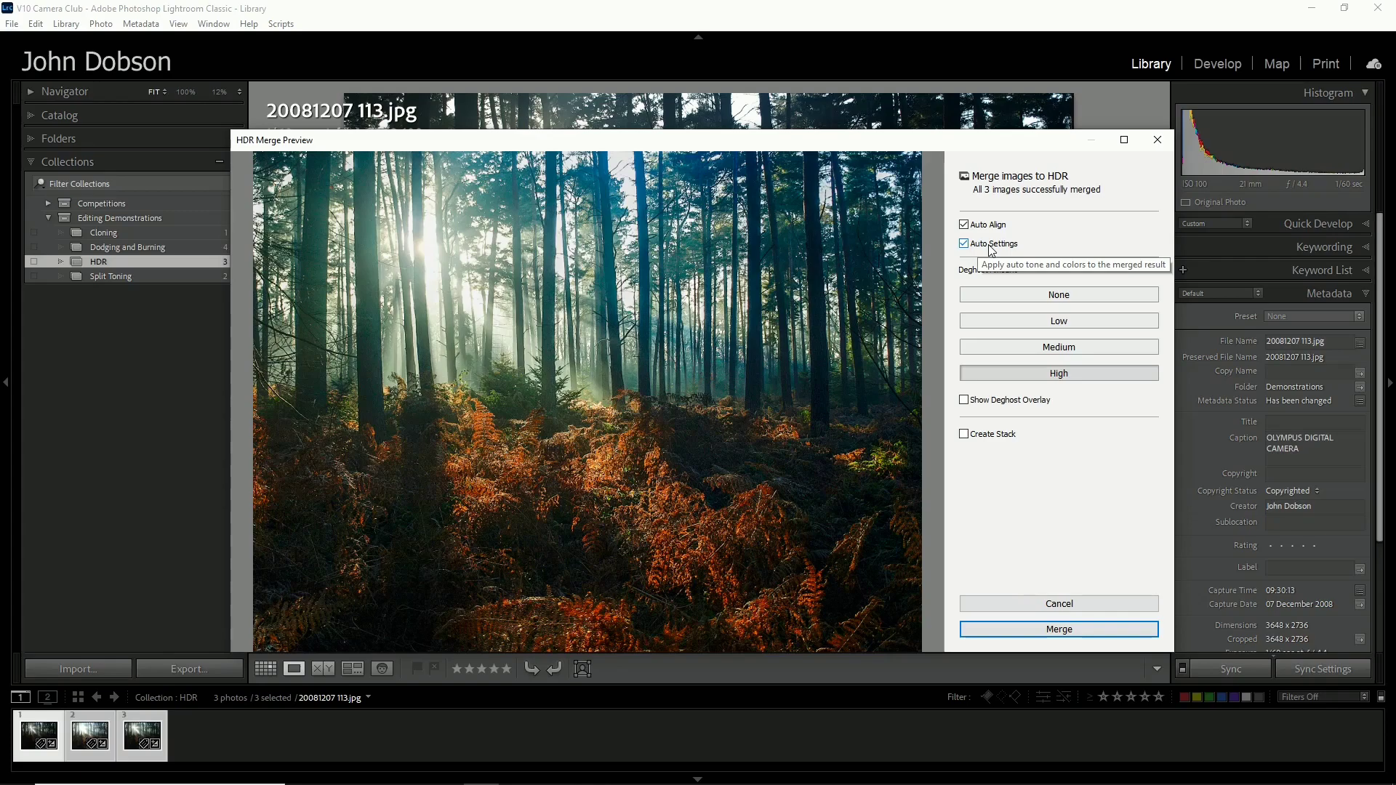
Step: Compare the None, Low and High deghost amounts in the merge preview and inspect the deghost overlay at High
click(1029, 292)
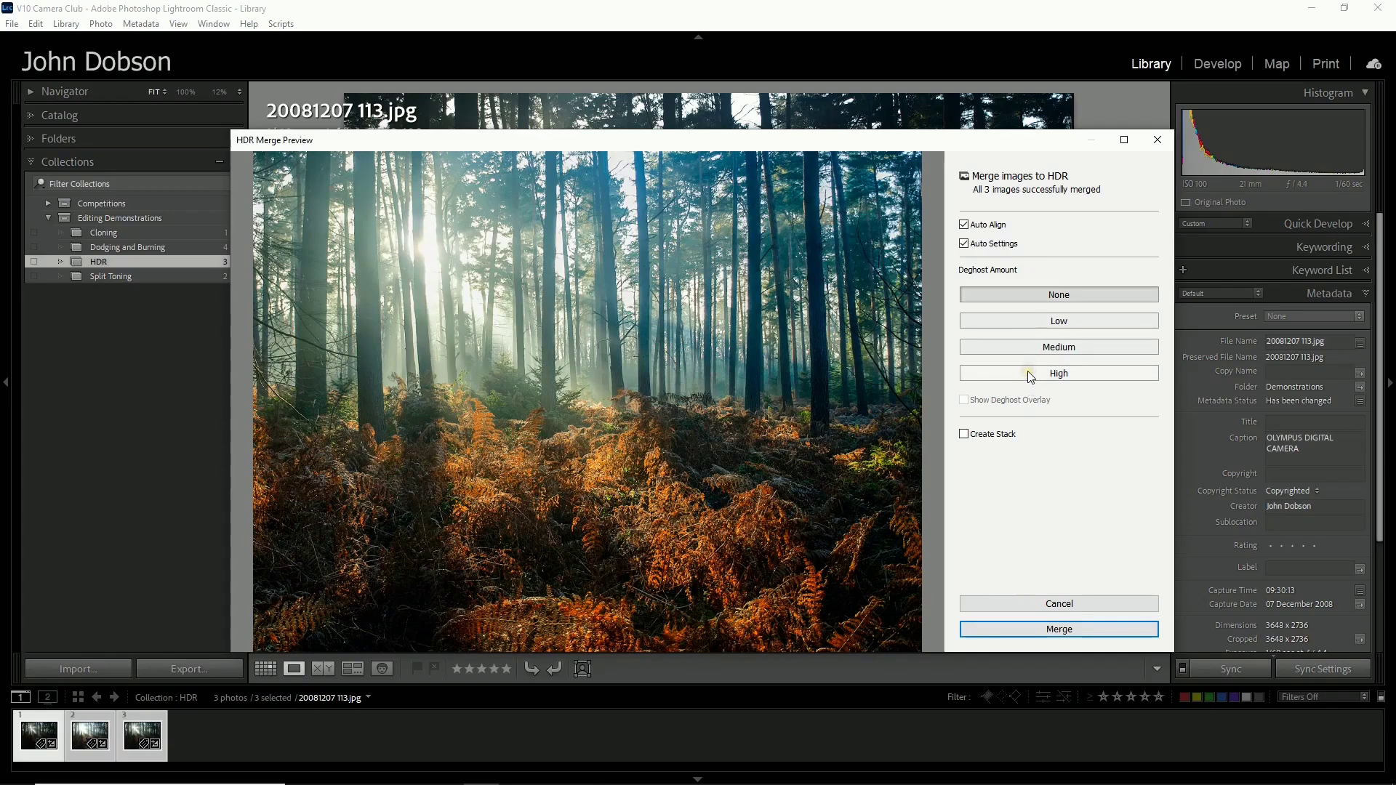
click(1023, 320)
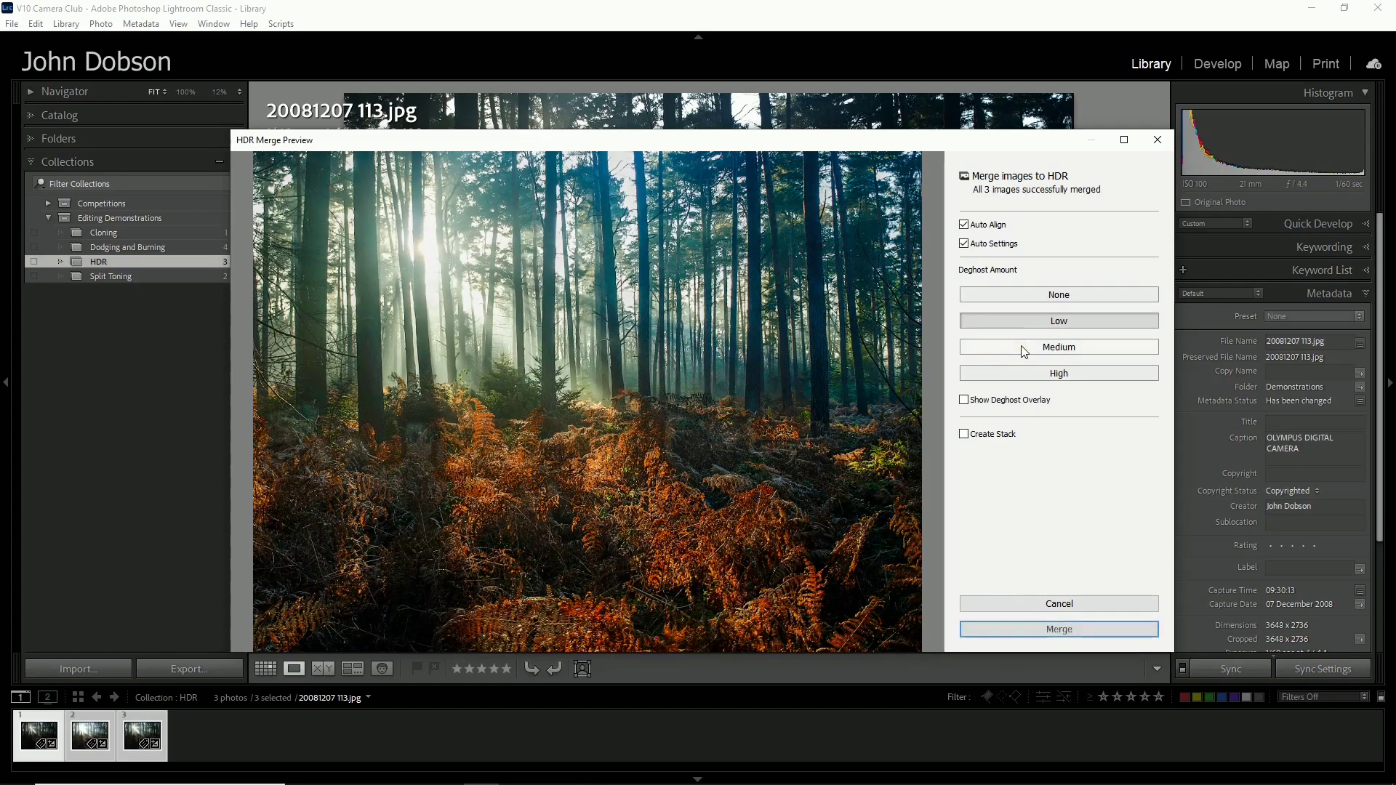
click(1020, 374)
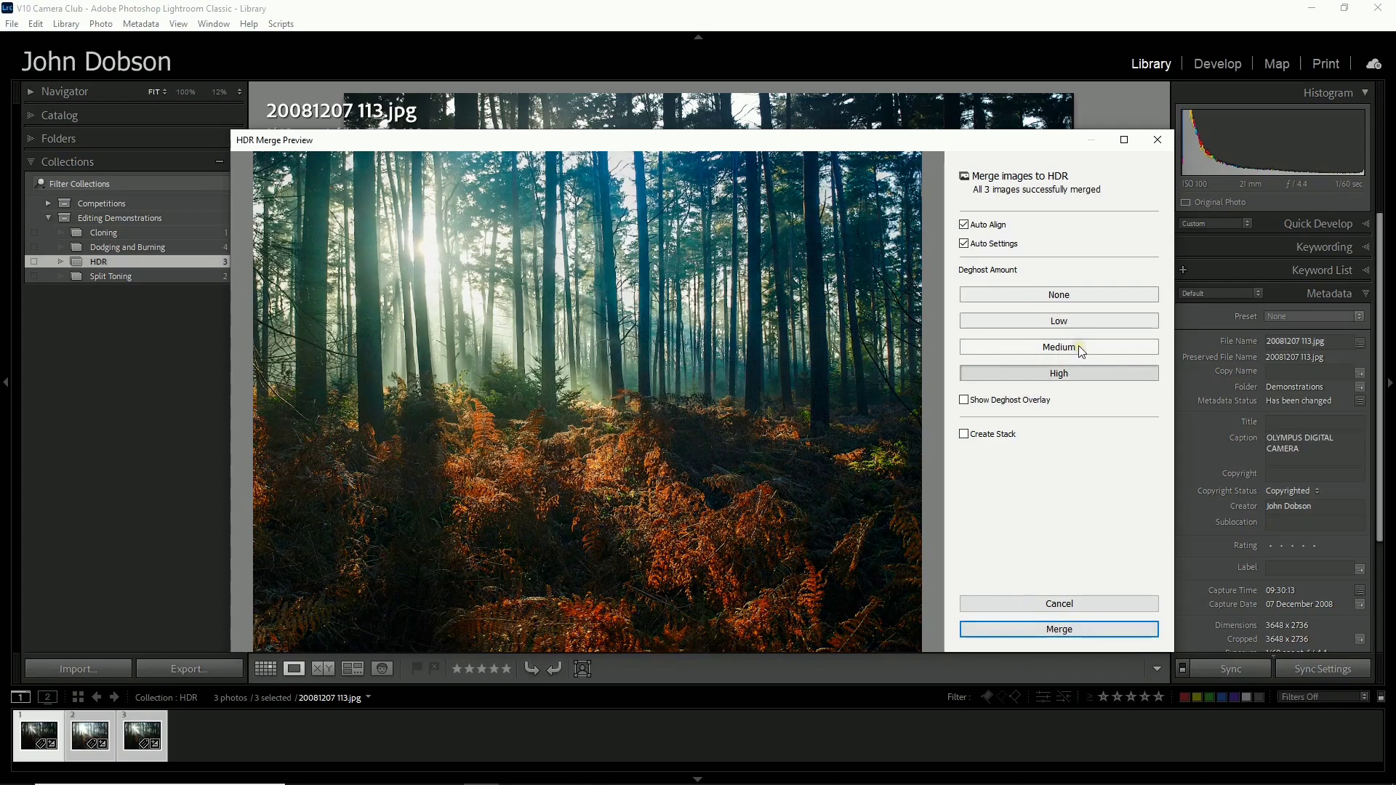
click(965, 401)
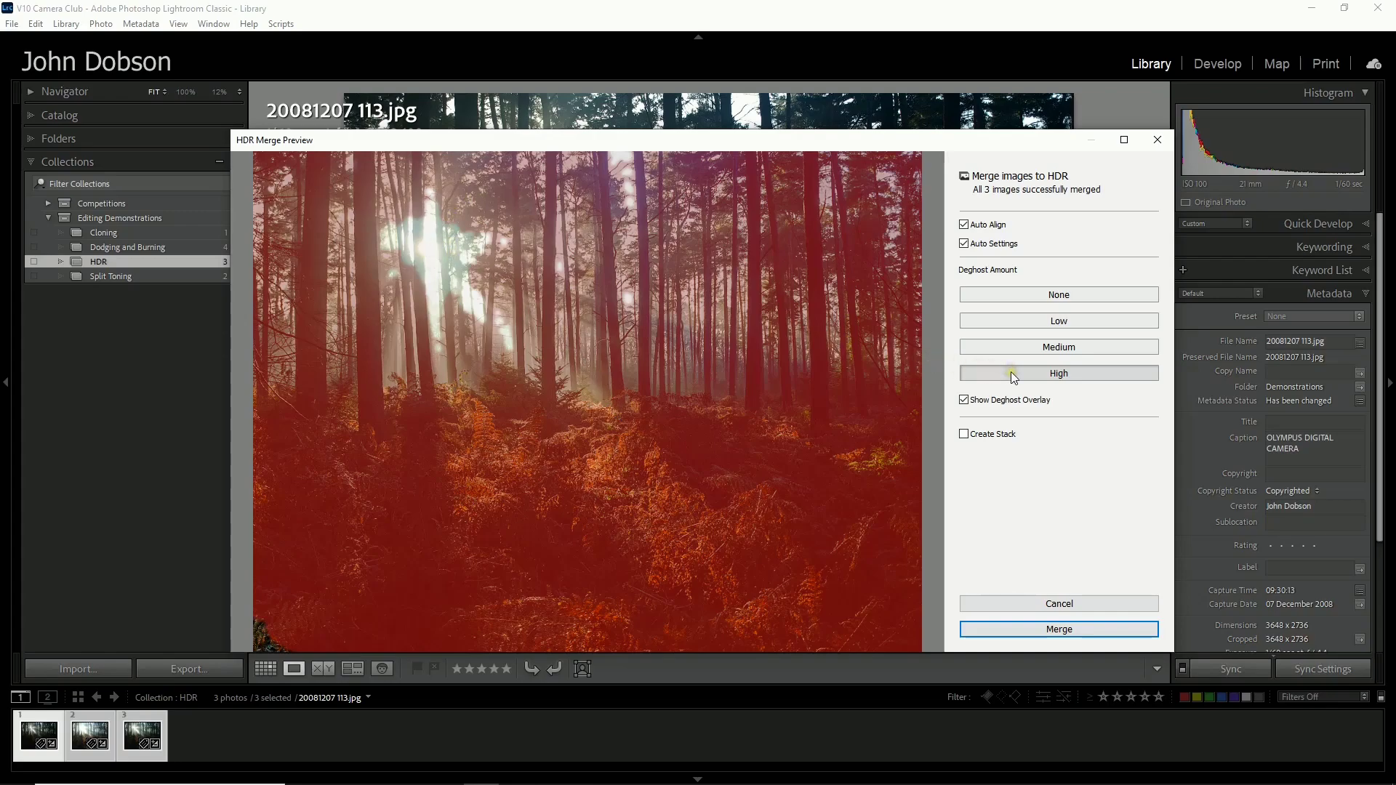
click(964, 401)
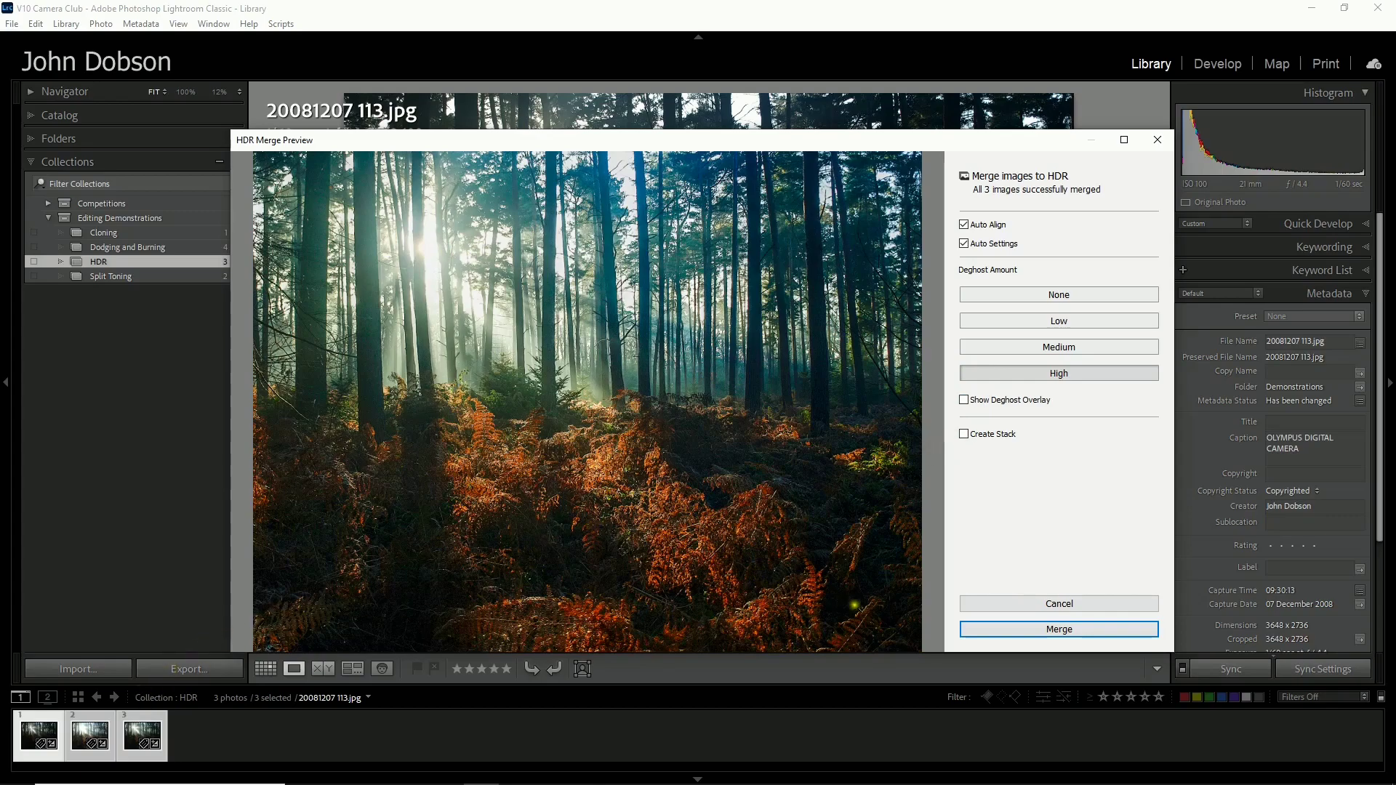
click(1035, 628)
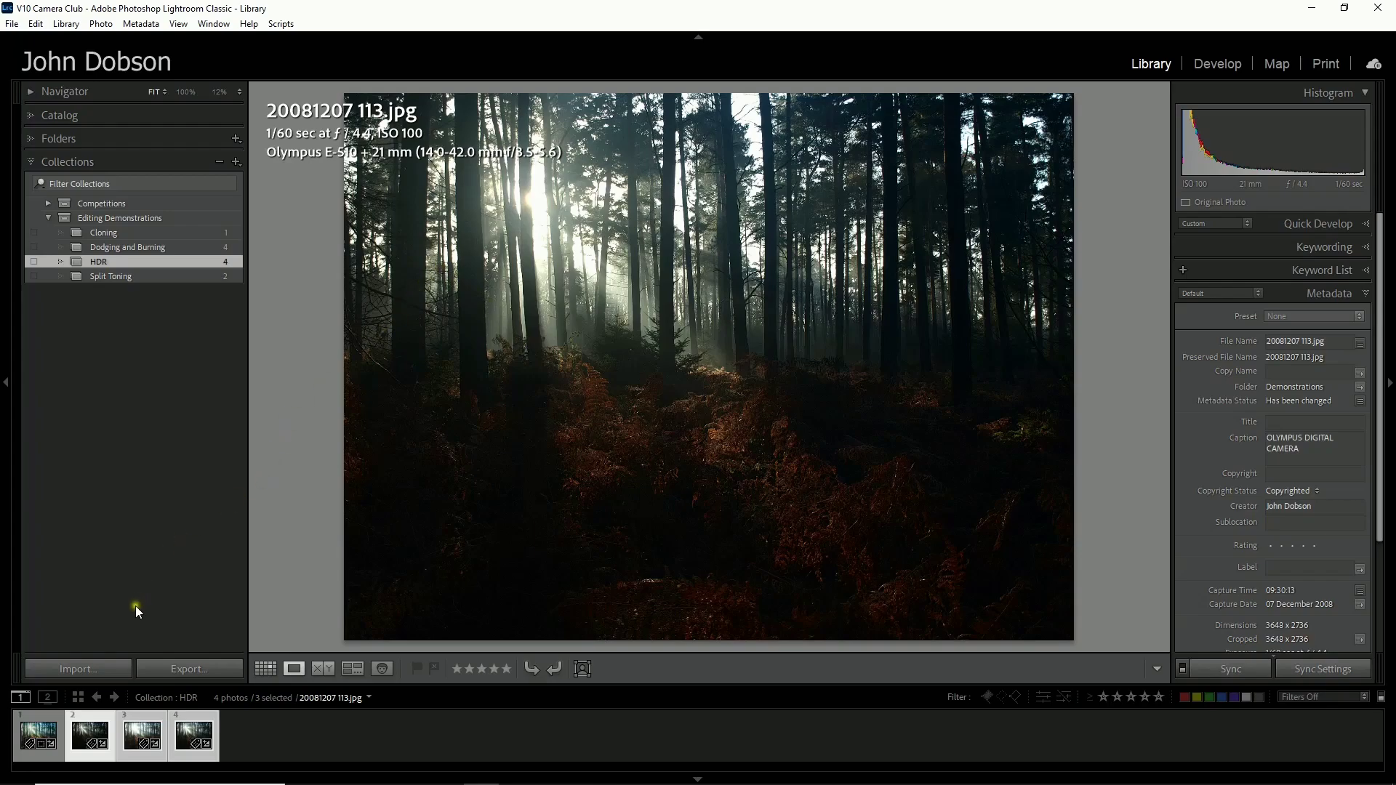
click(33, 734)
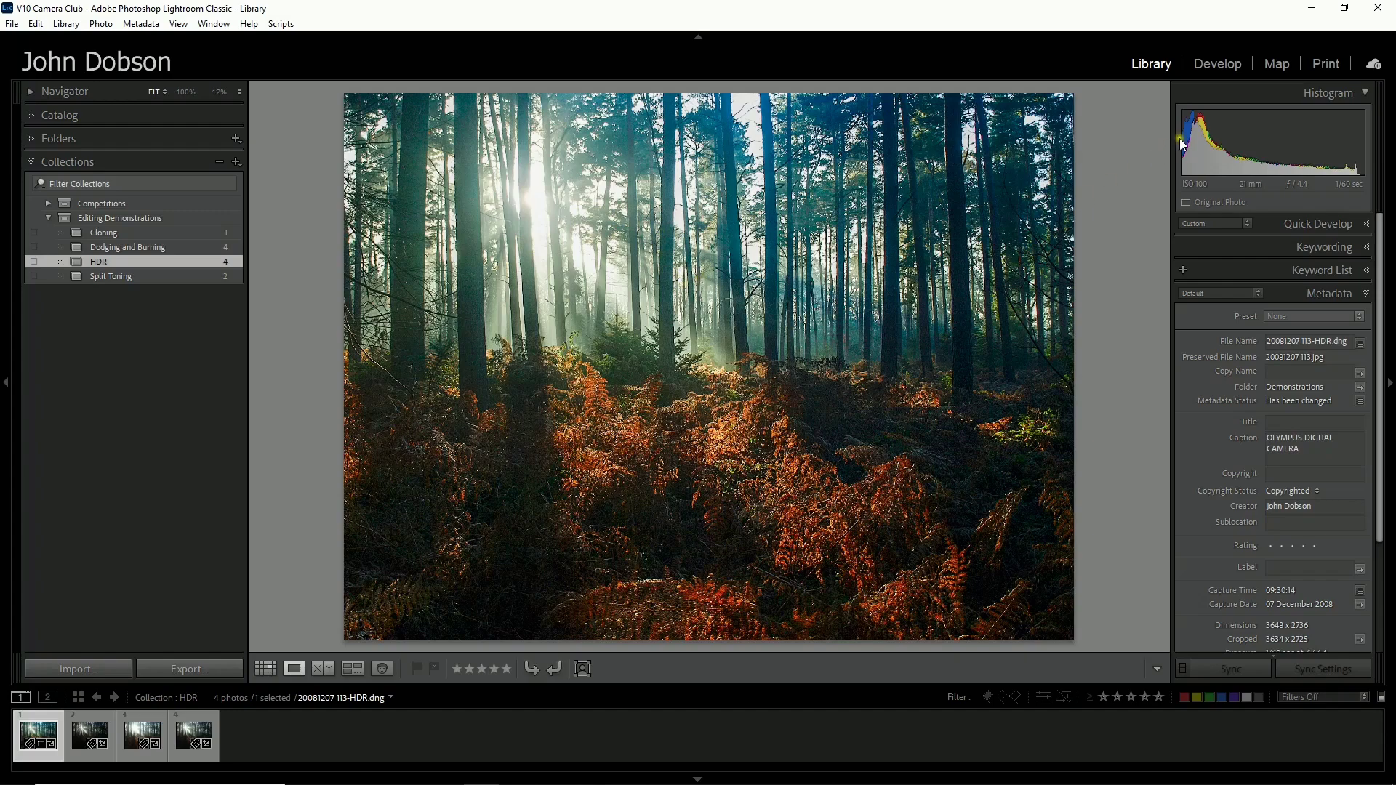
click(1218, 64)
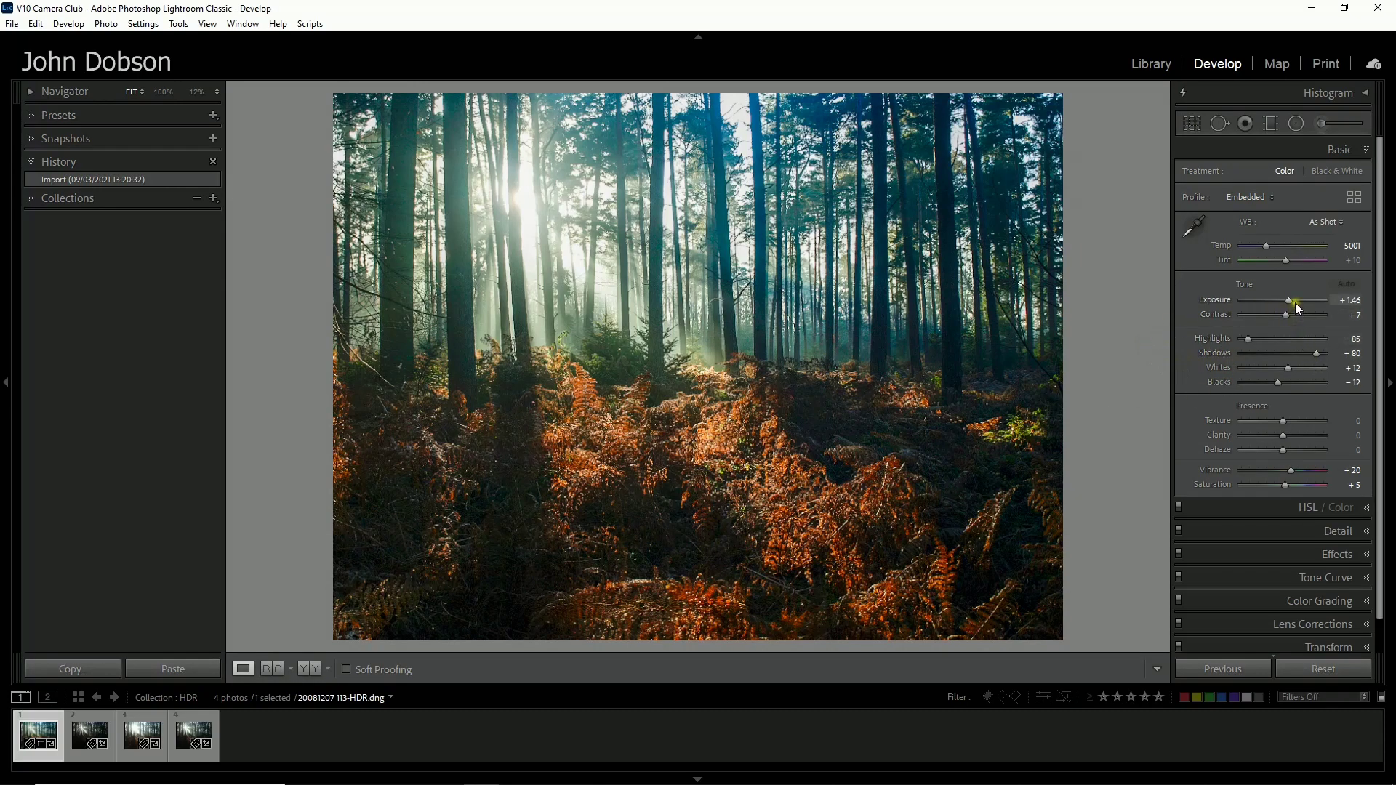
Step: Set the HDR photo's Exposure to +1.93 and auto-adjust its Whites to +19 and Blacks to +7
drag(1291, 301, 1293, 301)
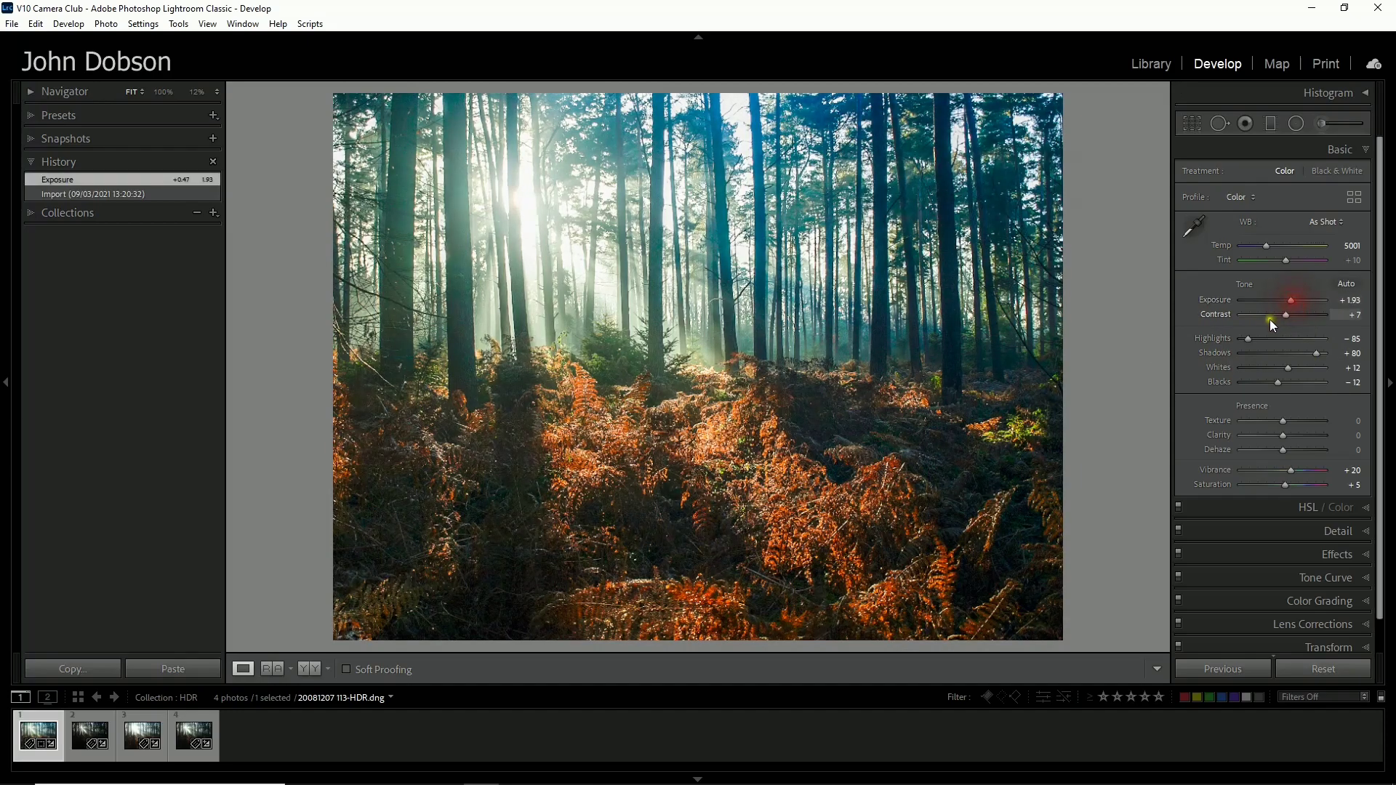
shift+double_click(1290, 368)
shift+double_click(1278, 381)
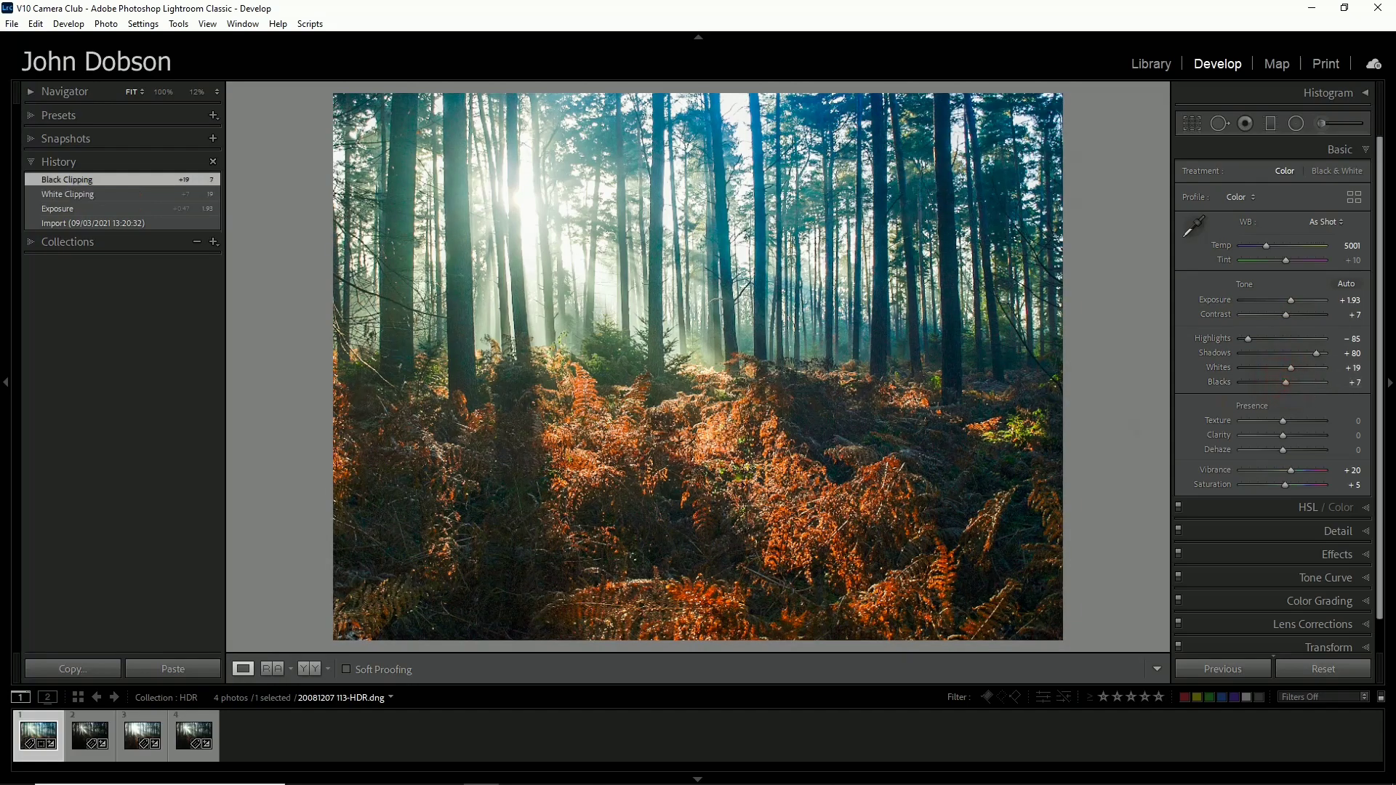
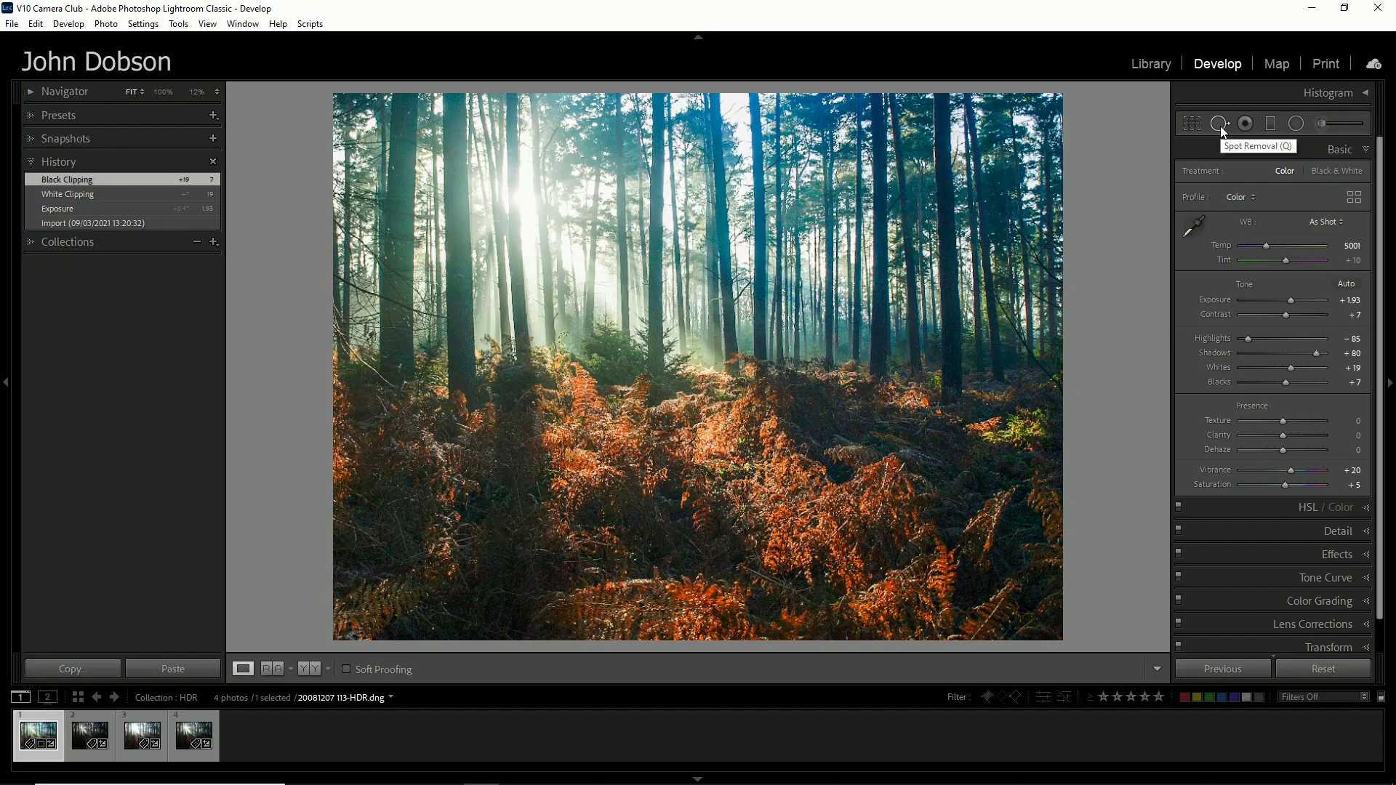
Step: Add a horizontal graduated filter over the upper trees, fading out just below the line where the ferns begin
click(1221, 125)
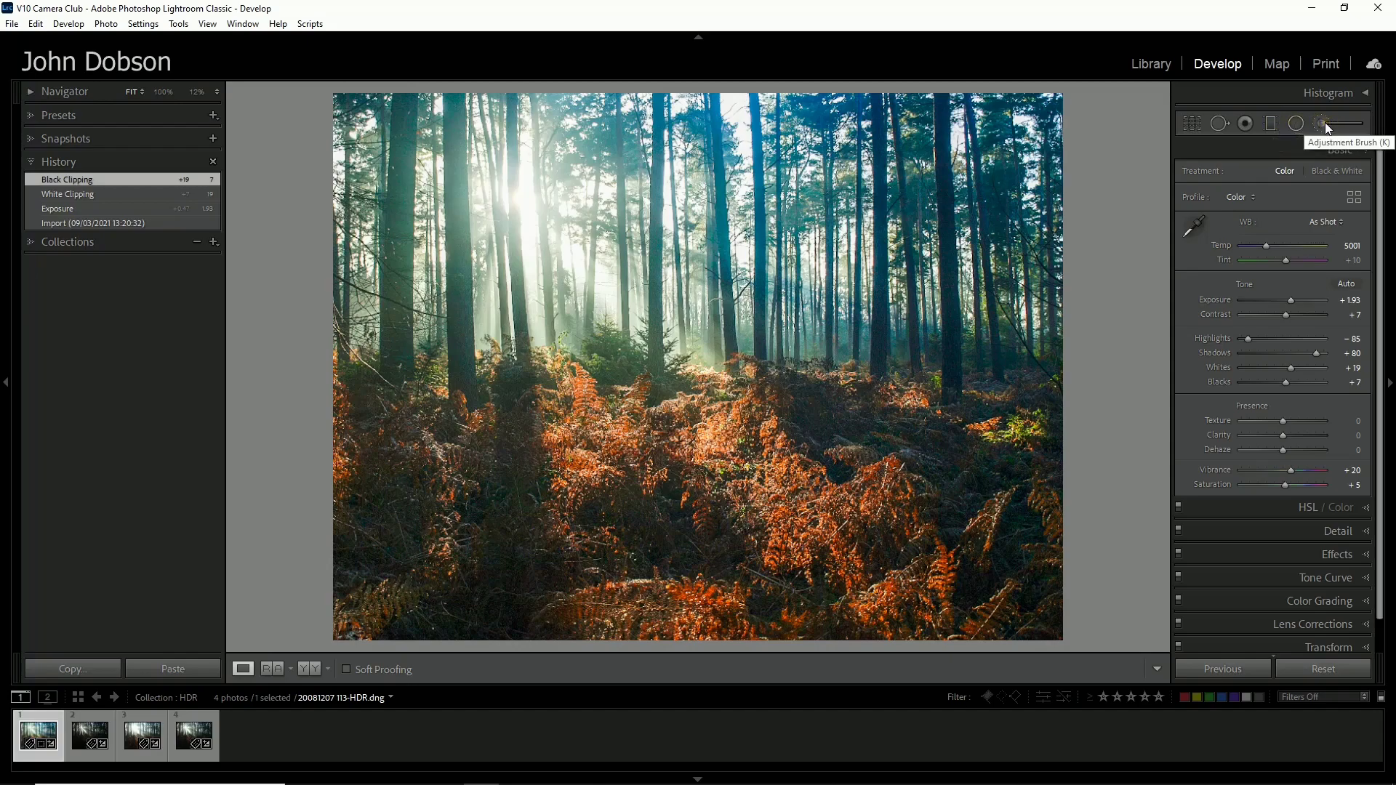
click(1271, 126)
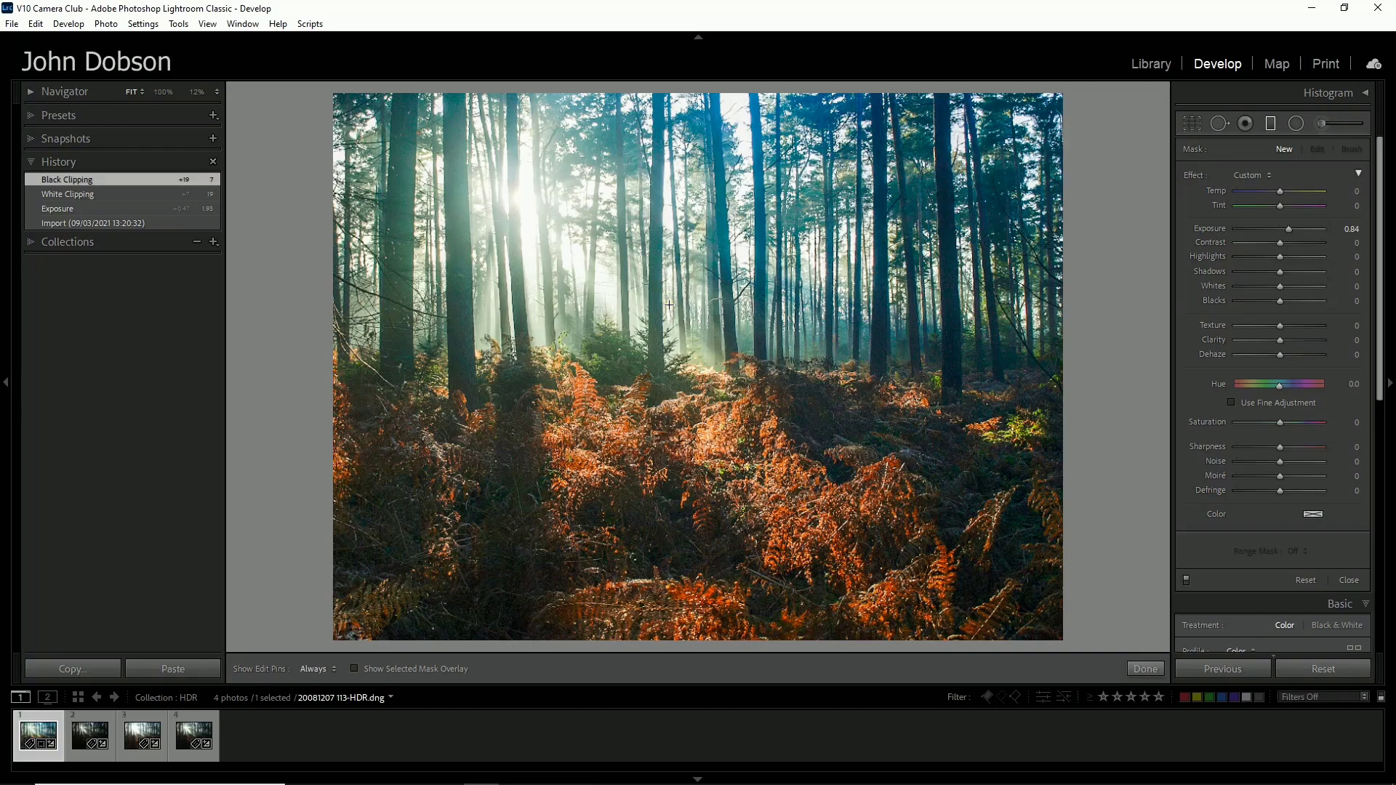
drag(669, 304, 678, 435)
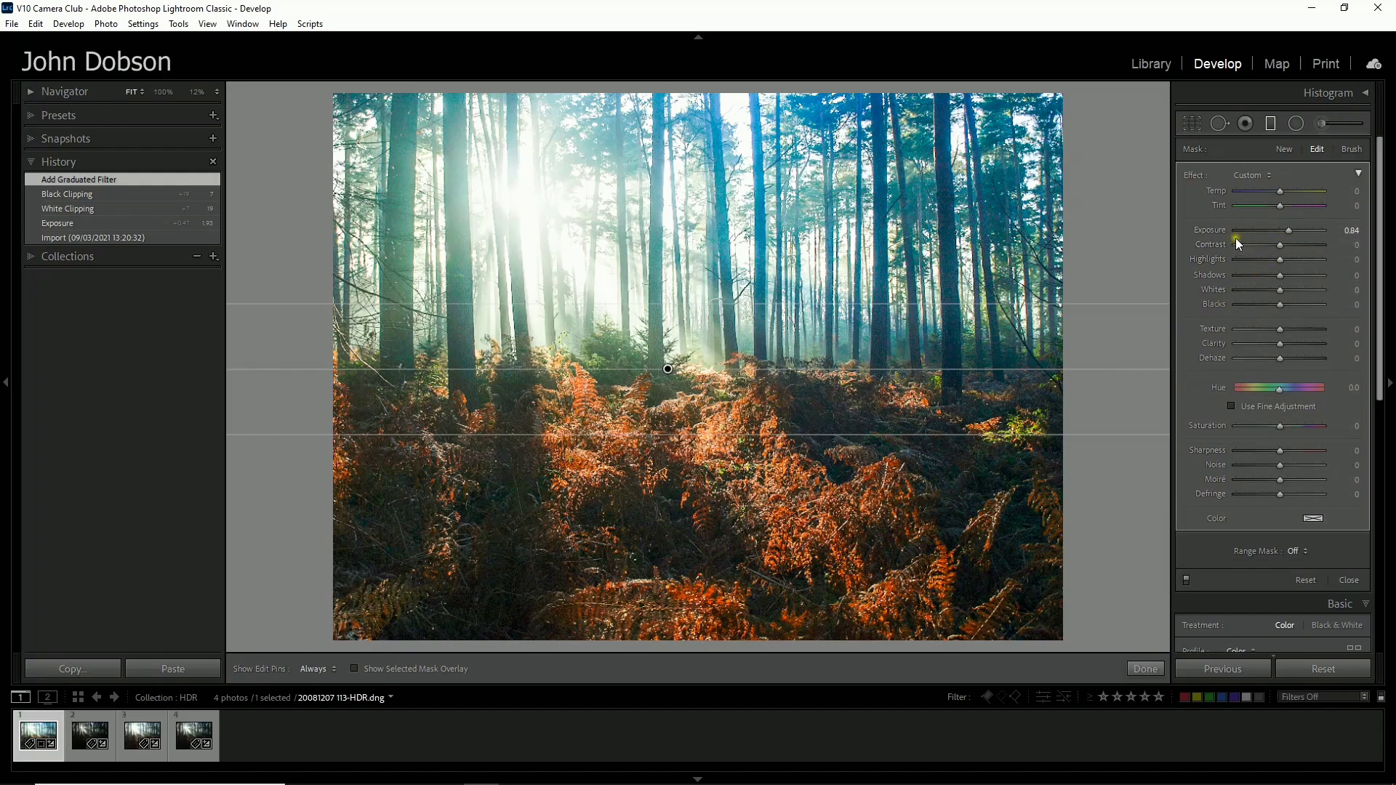
Step: Reset the graduated filter's effect, set Tint to 18, Temp to -9 and Exposure to -0.17, and finish the filter
double_click(1197, 174)
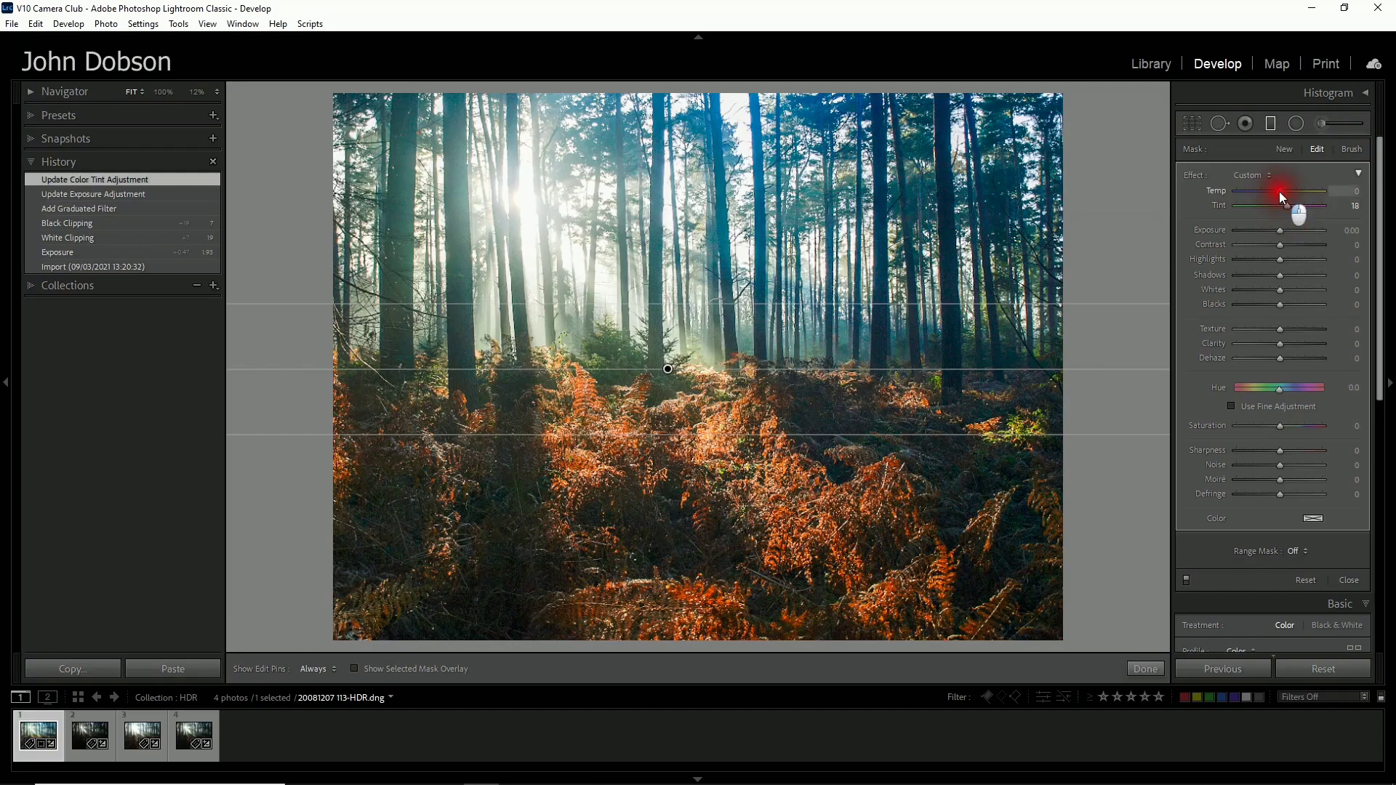
click(1275, 191)
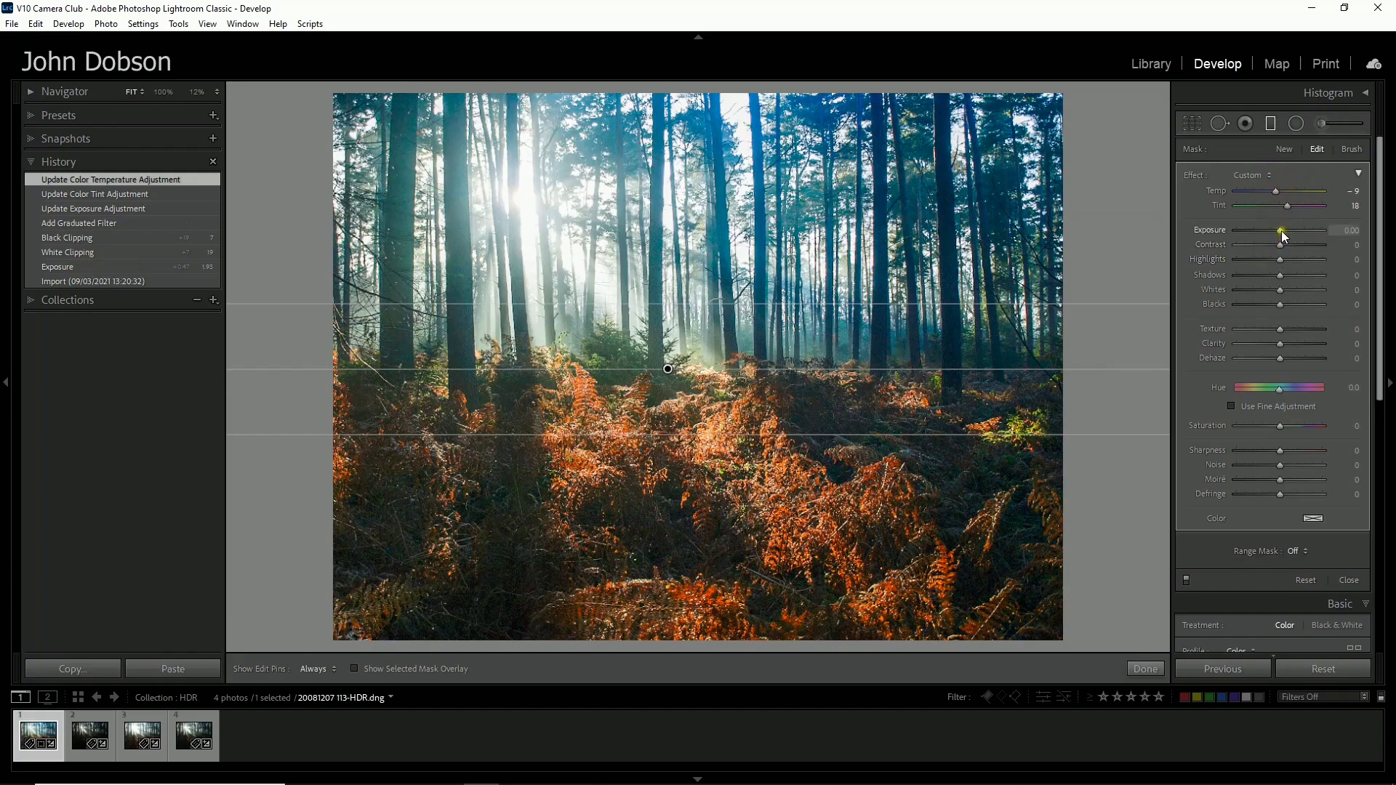
drag(1277, 230, 1276, 230)
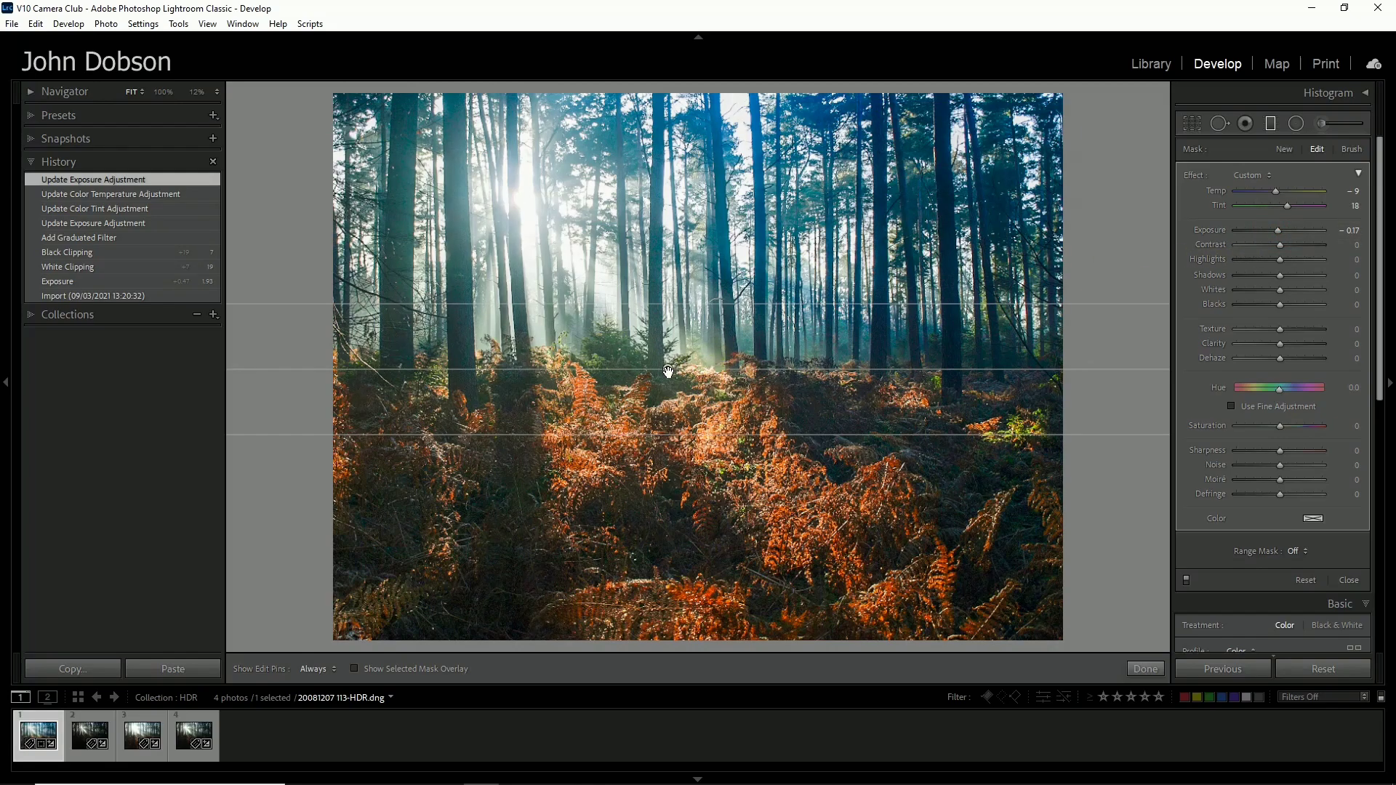
mouse_move(670, 370)
click(1145, 669)
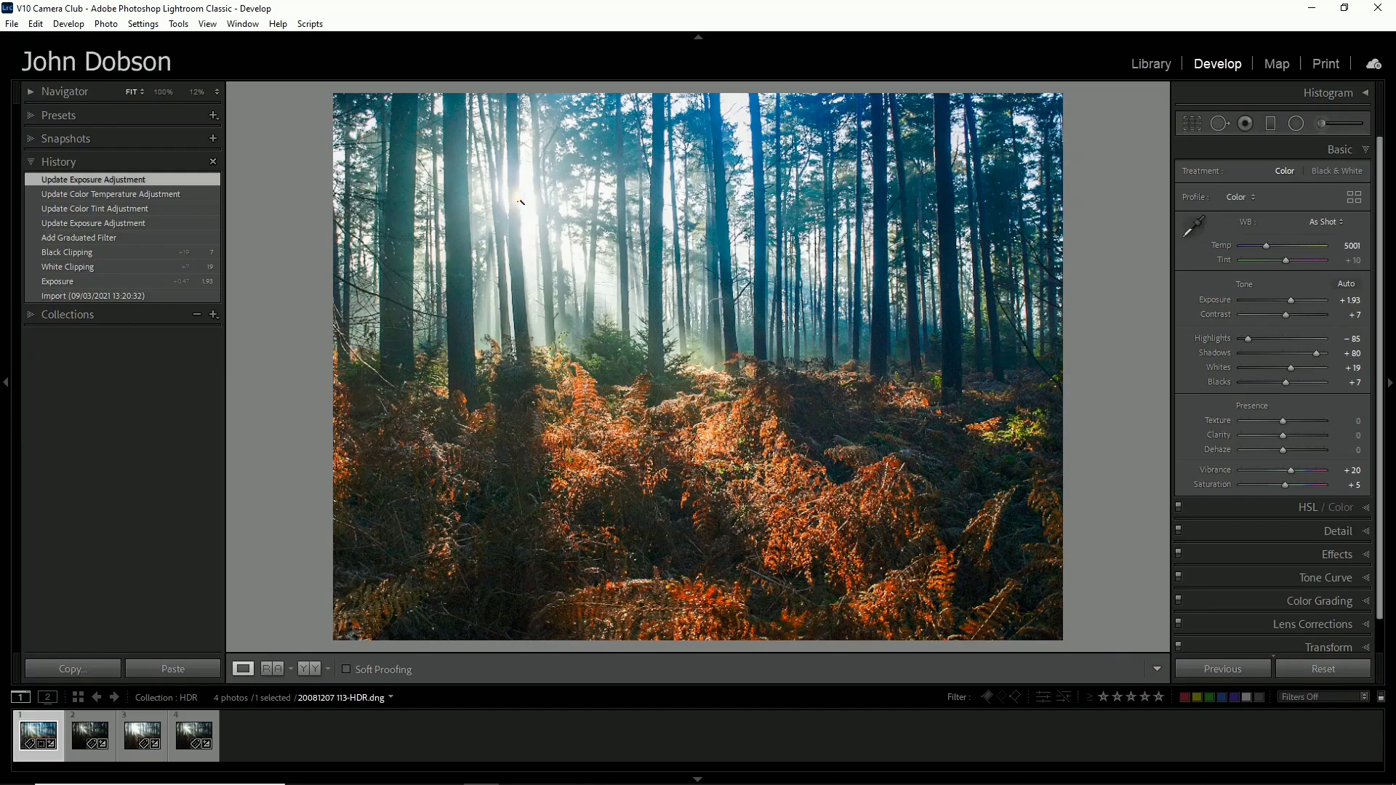
Step: Clone over the sun flare on the trunk edge using Spot Removal at size 49, with Visualize Spots turned off
click(160, 91)
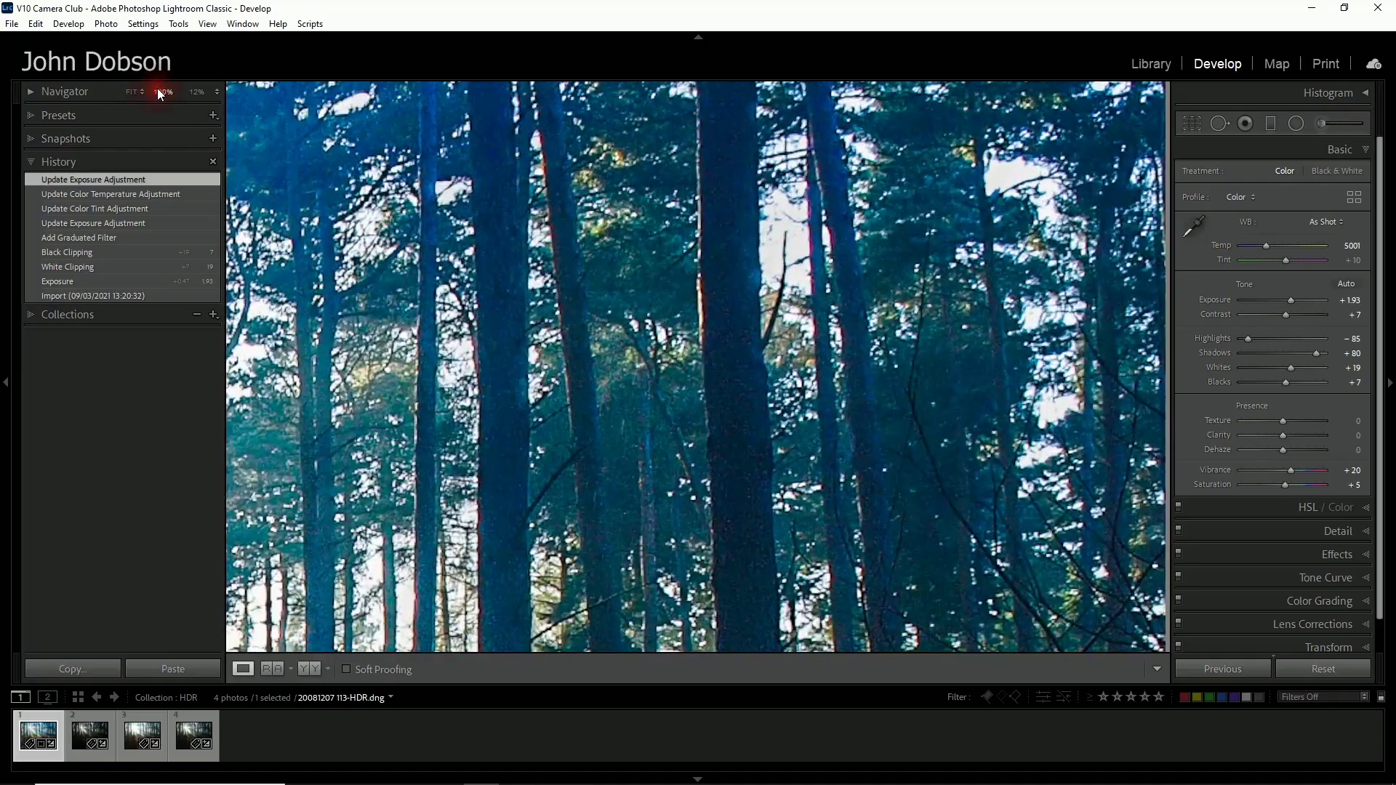
click(364, 367)
drag(511, 356, 639, 324)
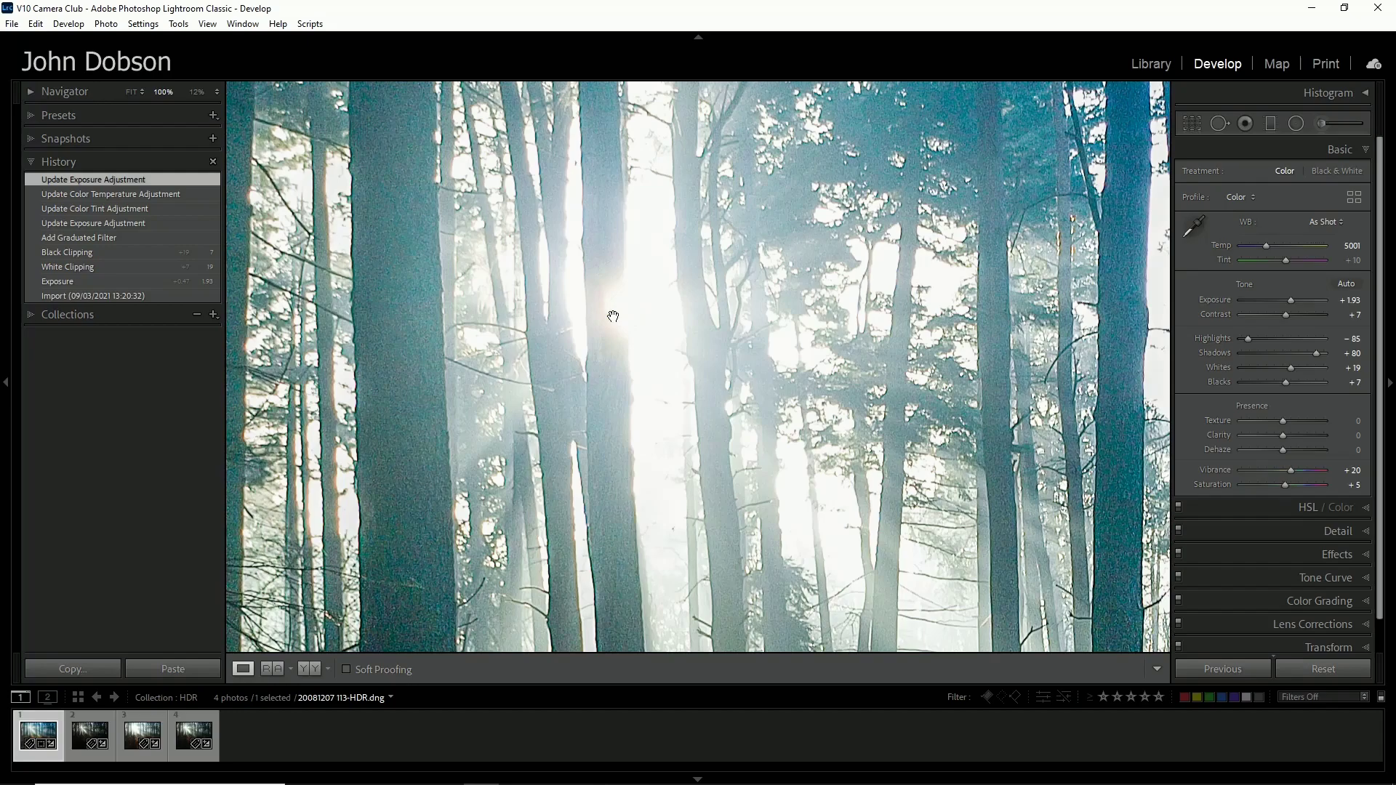
click(1219, 124)
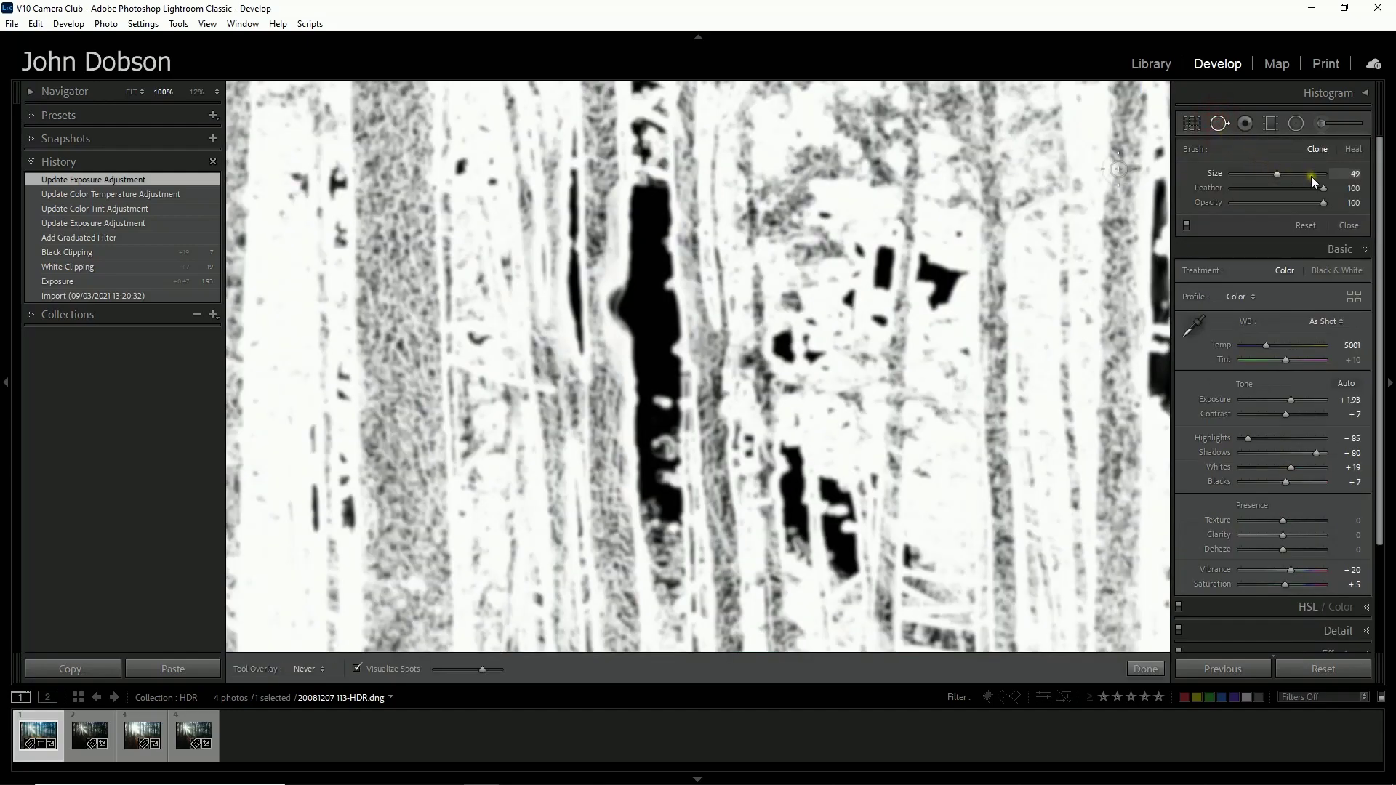
click(356, 668)
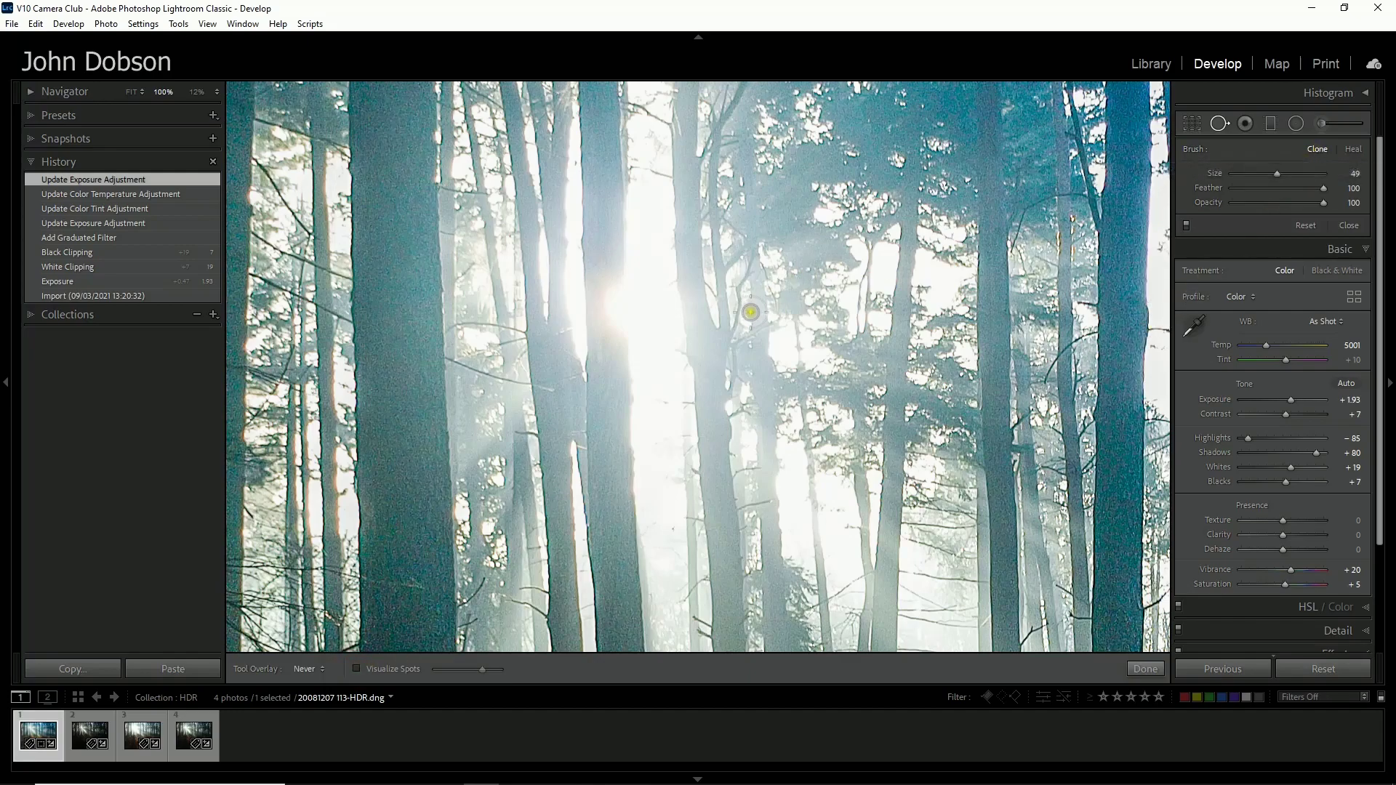
click(615, 288)
mouse_move(614, 288)
mouse_down()
mouse_move(623, 328)
mouse_move(613, 283)
mouse_move(610, 300)
mouse_up()
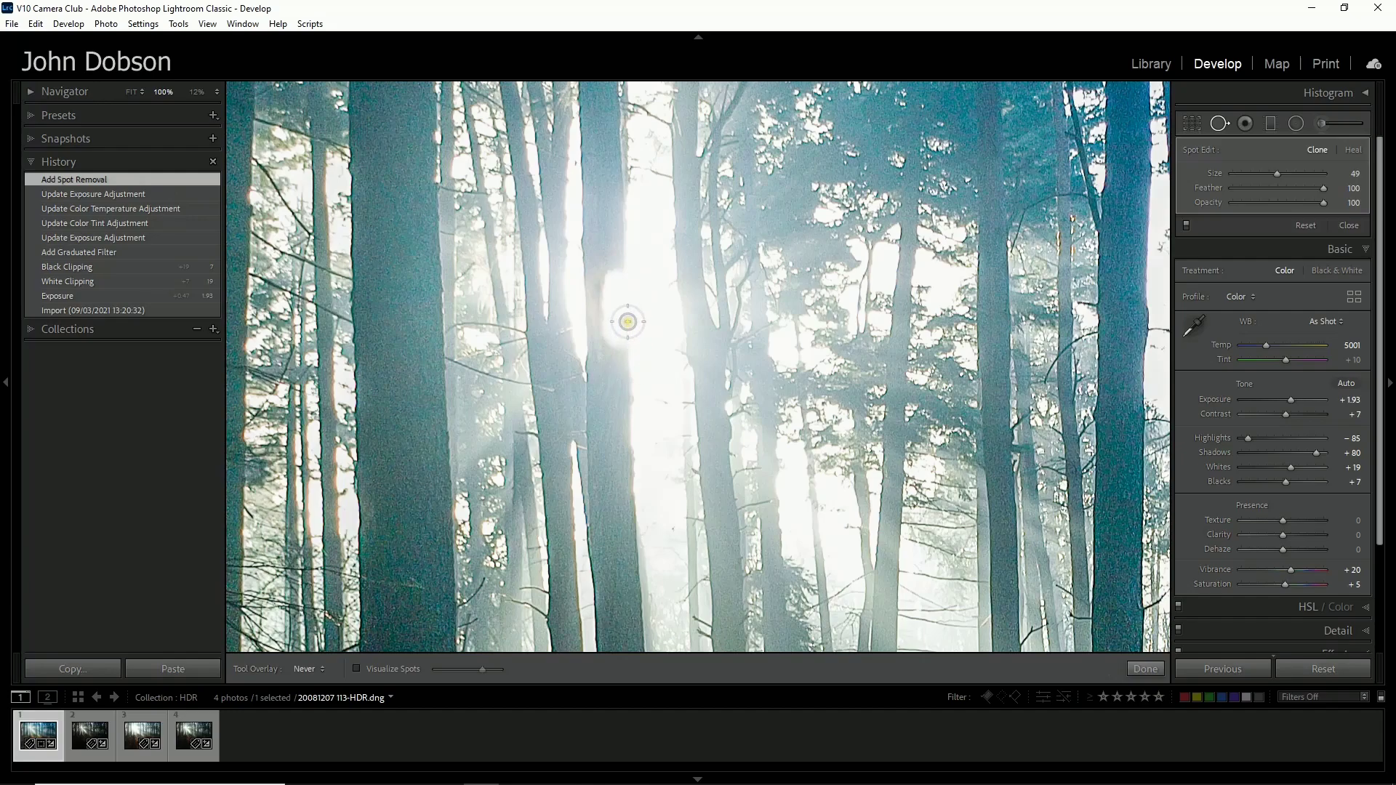
Step: Show the spot overlay, move the clone source onto the same trunk just below the patch, and finish the spot removal
key(h)
click(637, 213)
mouse_move(637, 213)
mouse_down()
mouse_move(626, 465)
mouse_move(620, 397)
mouse_up()
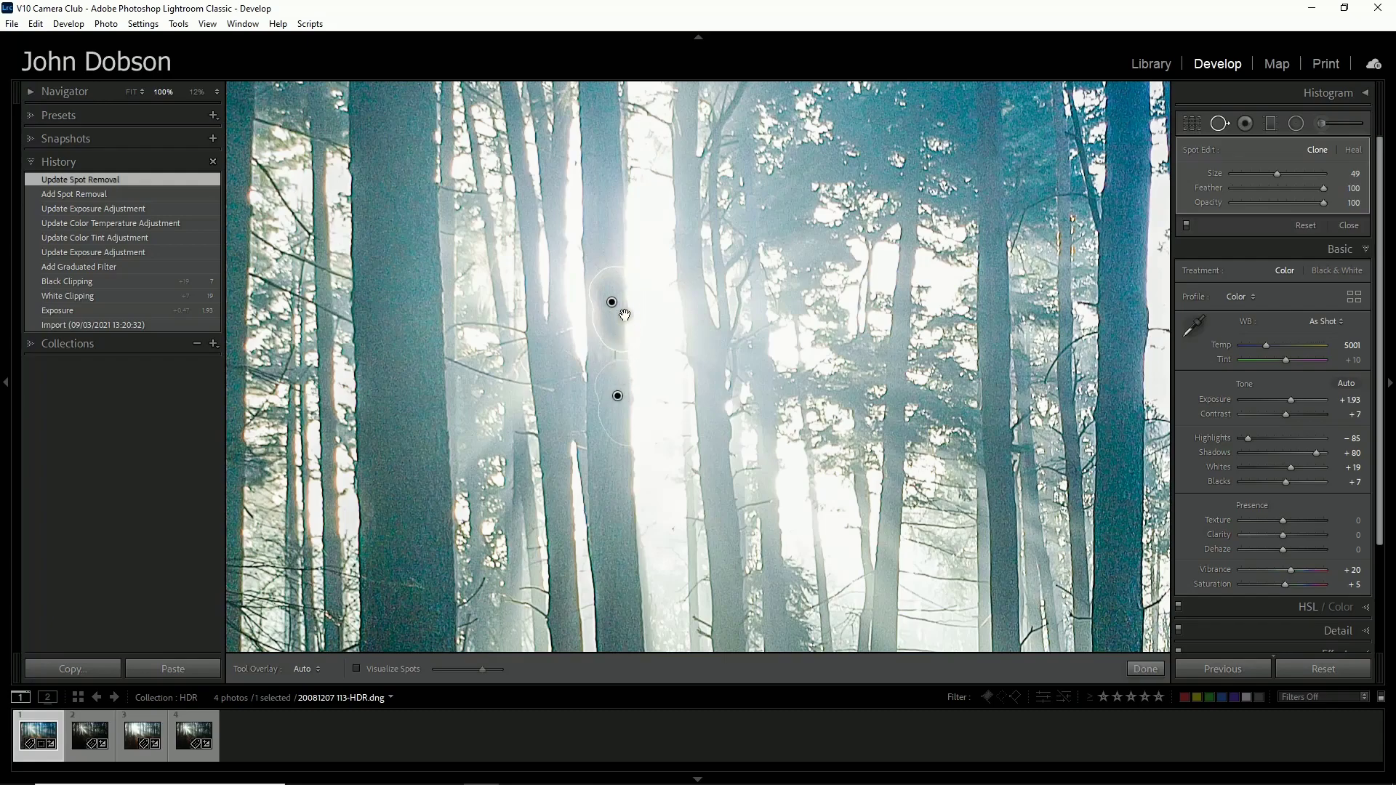
click(1145, 669)
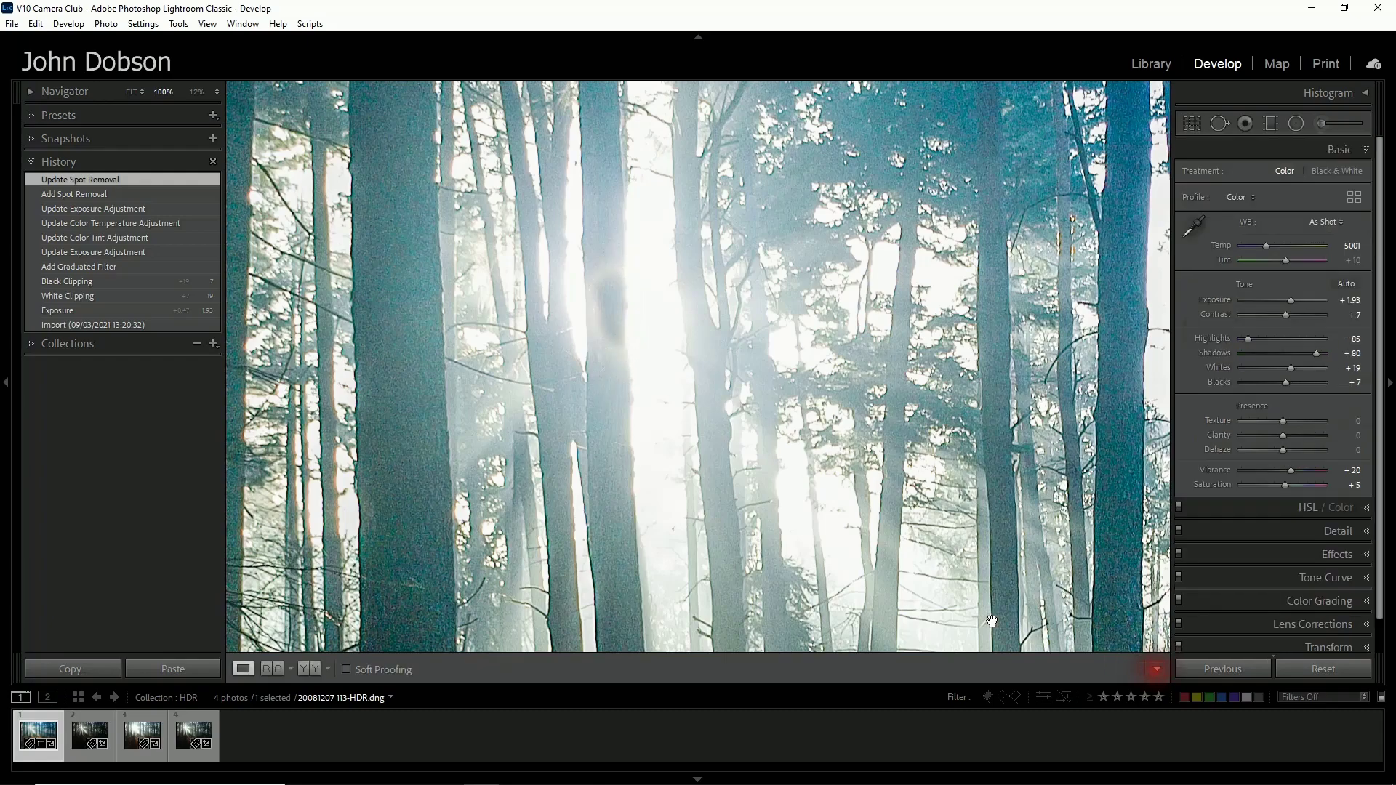
Step: Activate the Adjustment Brush and reset all of its effect settings to zero
click(654, 421)
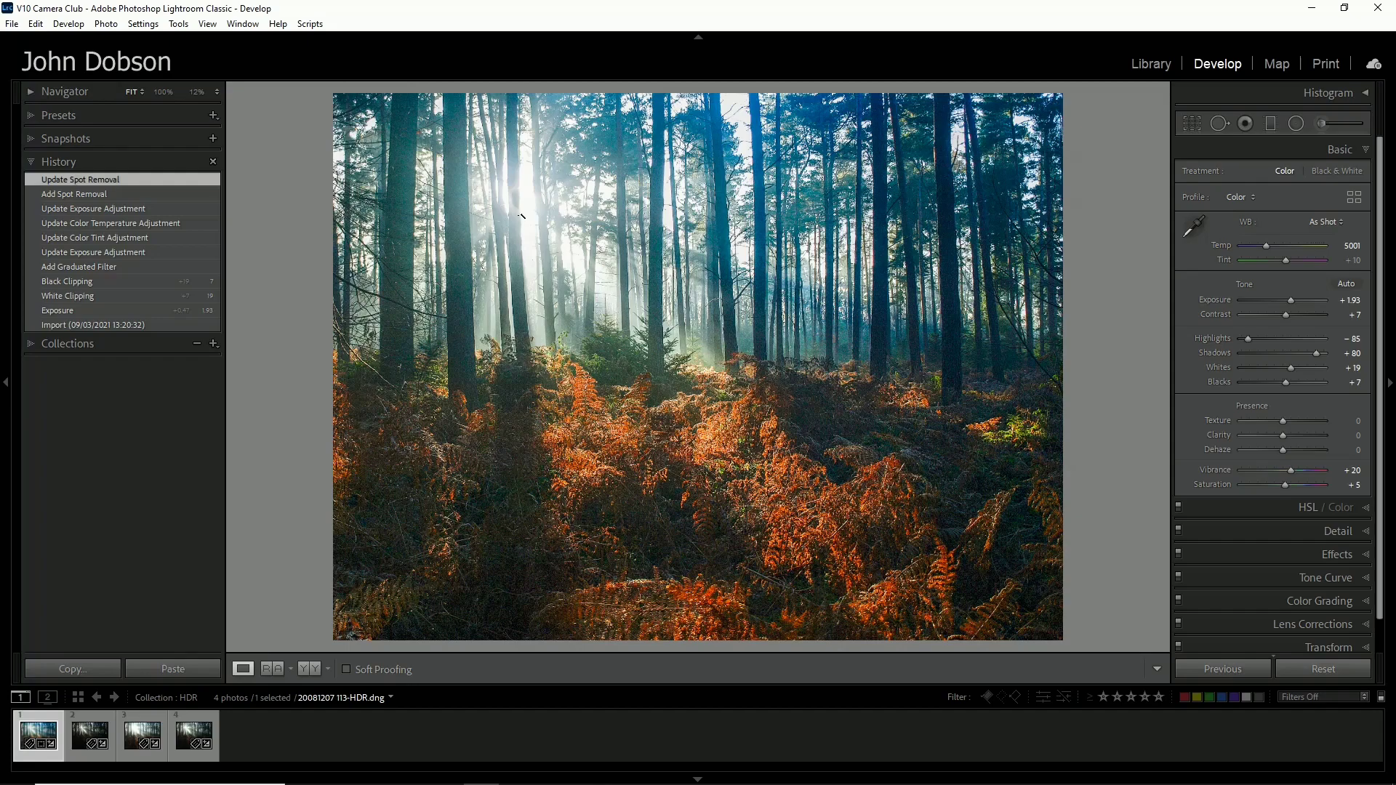
click(520, 199)
click(1323, 125)
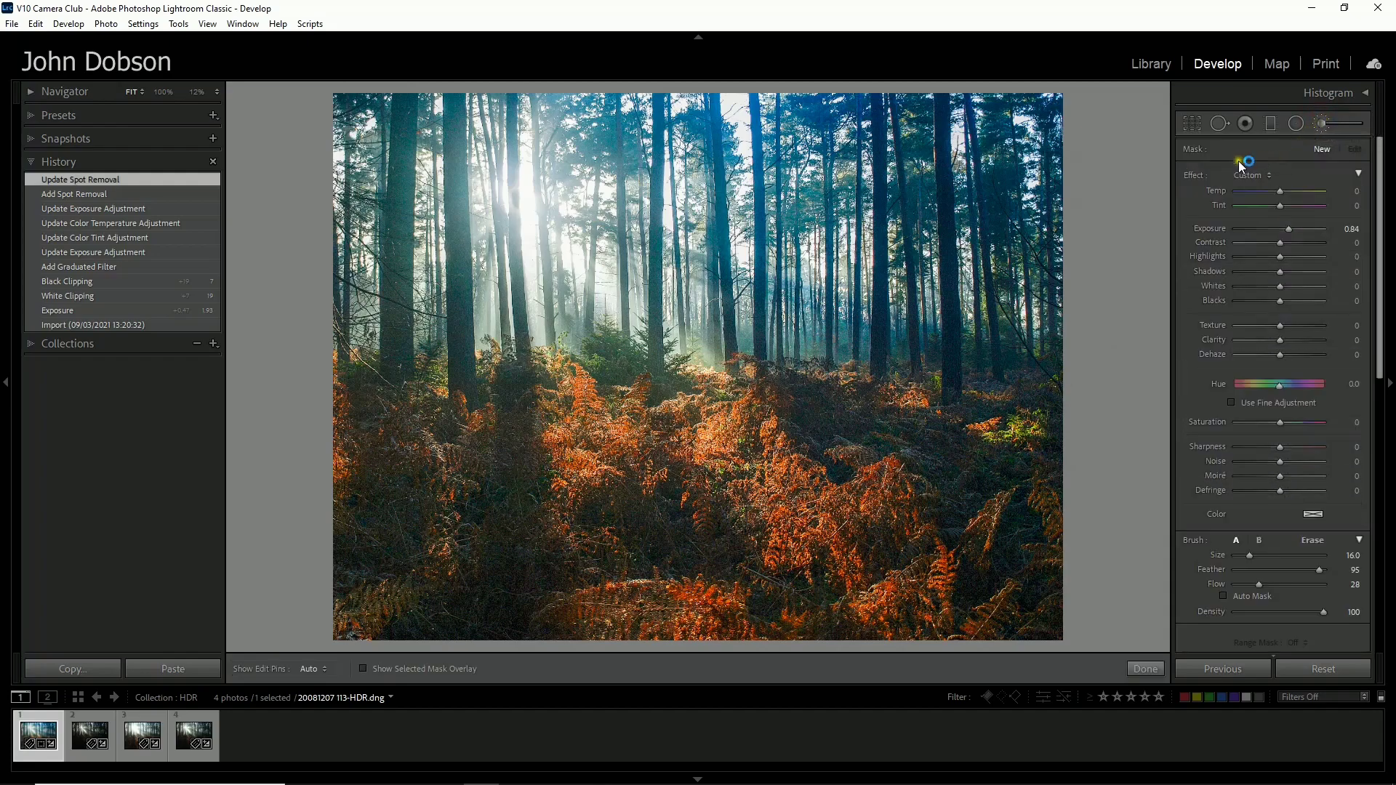
double_click(1196, 176)
Step: Examine the dark fern areas across the forest floor at 100% and return to the fitted view
click(163, 92)
drag(716, 578, 679, 256)
drag(673, 424, 657, 383)
drag(595, 450, 561, 228)
drag(626, 517, 520, 380)
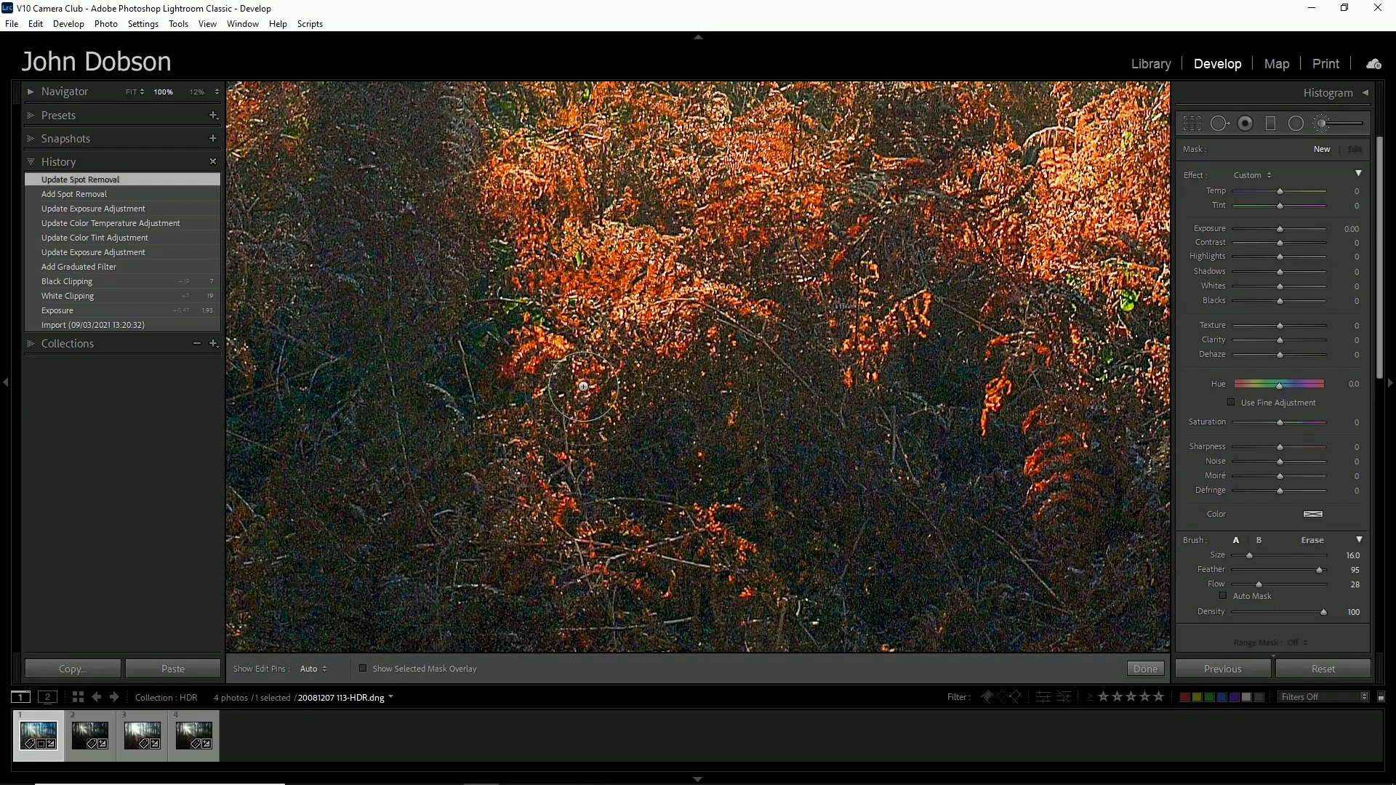
drag(792, 373, 570, 514)
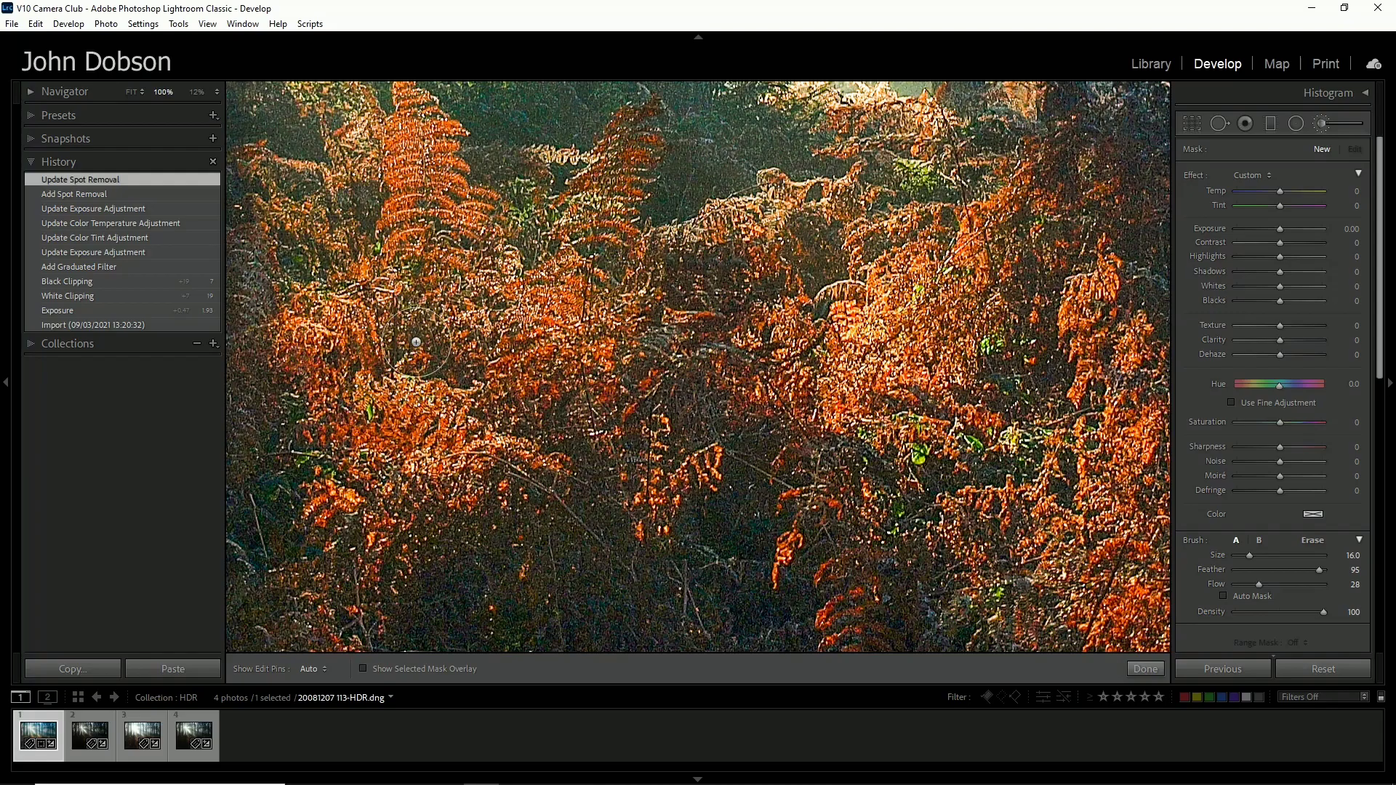
click(130, 91)
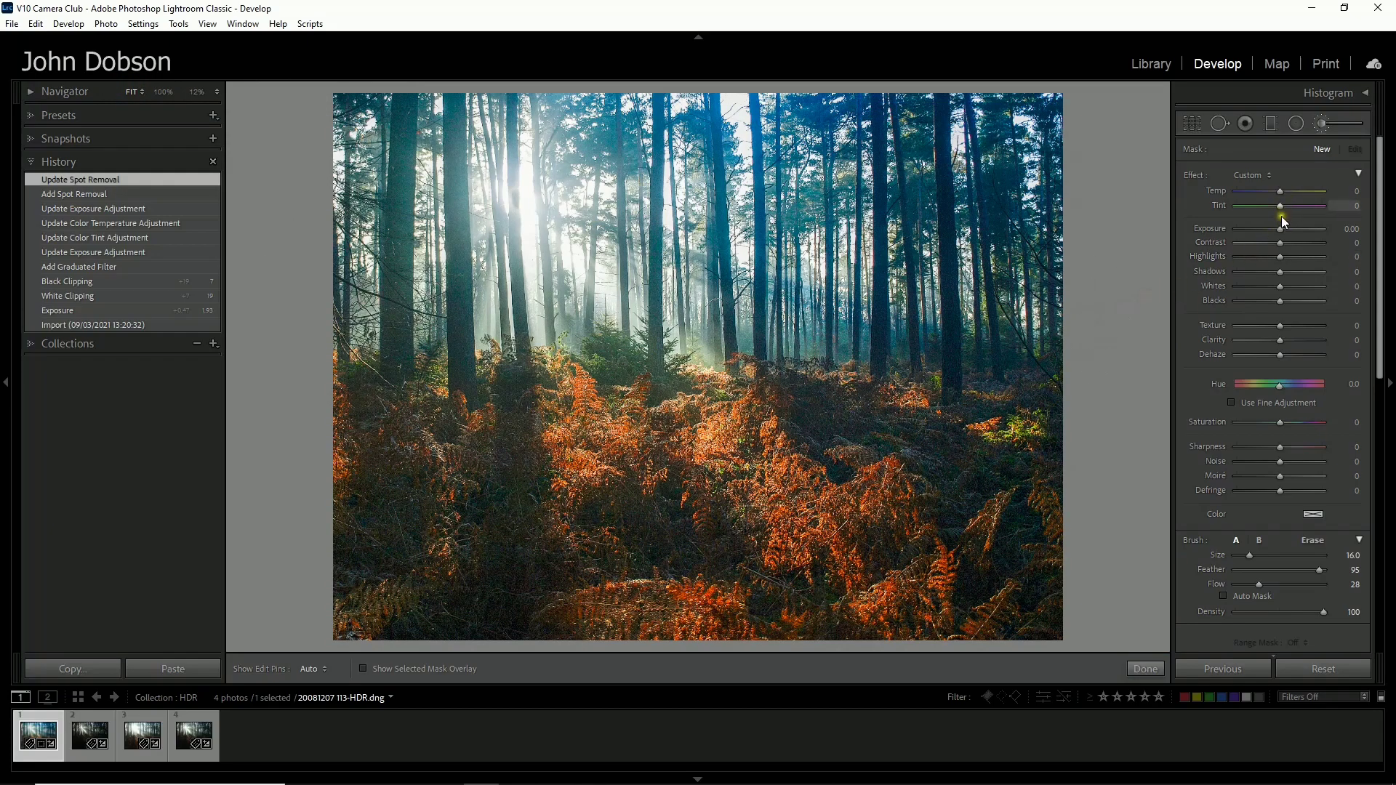
Step: Set the new brush effect's Exposure to 0.57 and configure brush A with Feather 100
drag(1283, 229, 1288, 228)
scroll(1261, 558, down, 3)
scroll(1261, 558, down, 3)
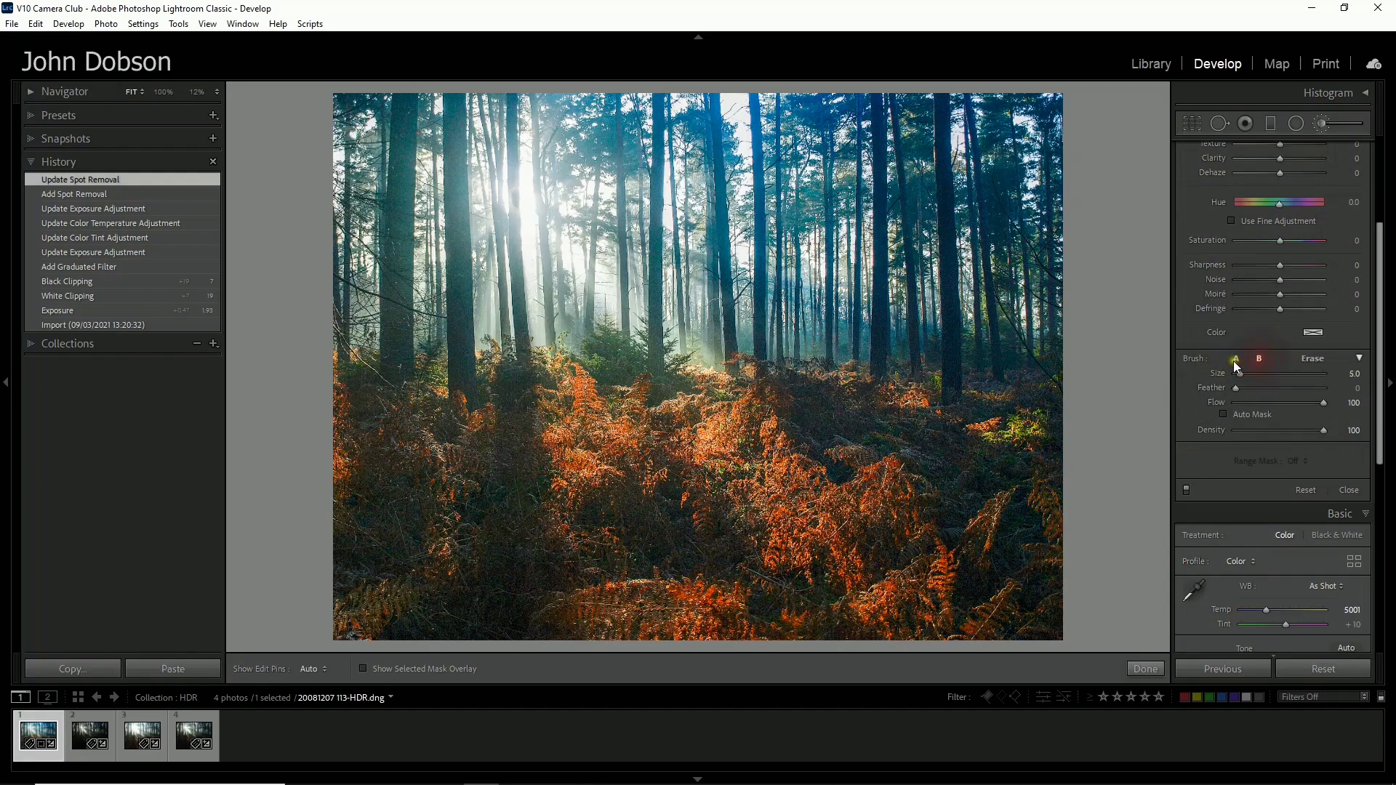
click(1236, 359)
mouse_move(1250, 385)
mouse_move(1322, 392)
mouse_down()
mouse_move(1241, 399)
mouse_move(1332, 400)
mouse_up()
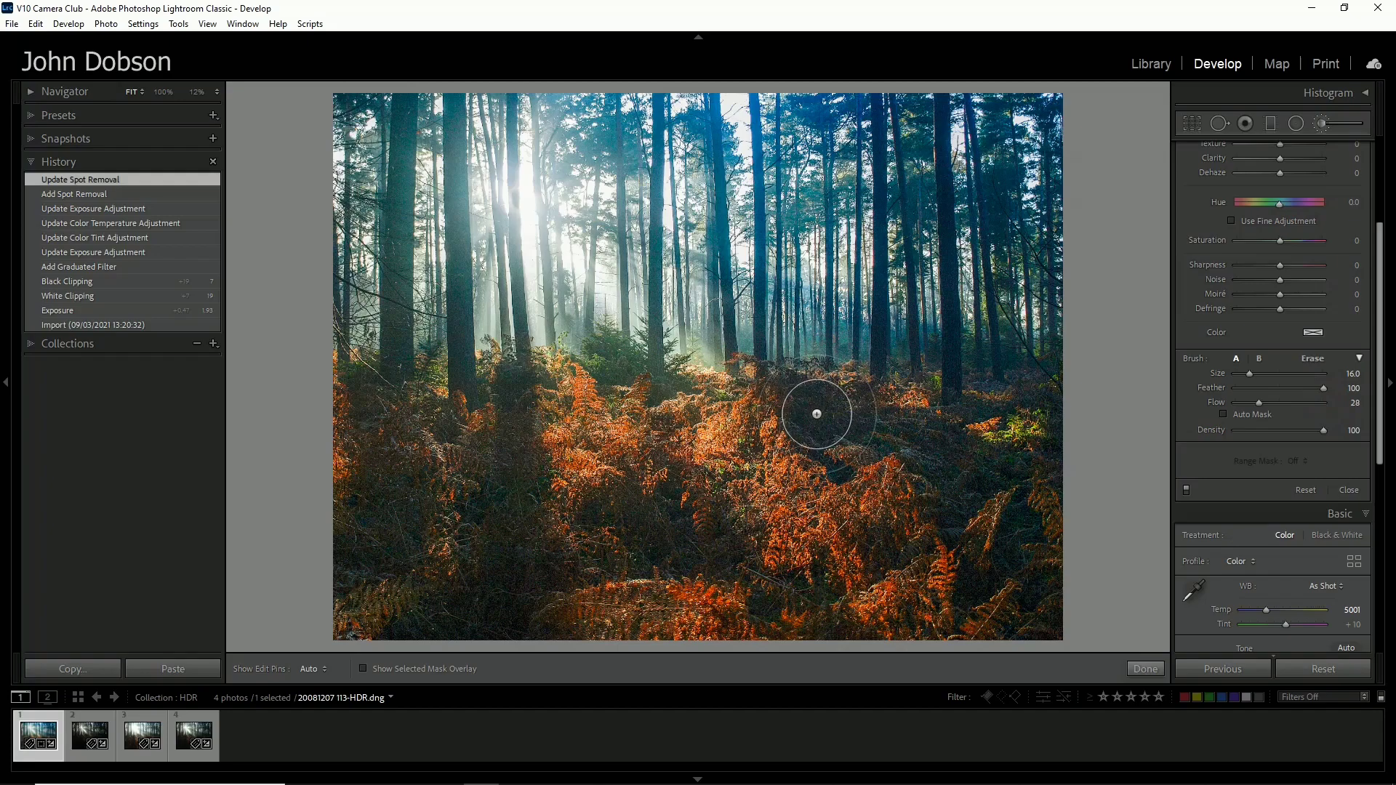
scroll(816, 414, up, 9)
scroll(817, 414, down, 10)
scroll(816, 413, down, 2)
scroll(1196, 269, up, 5)
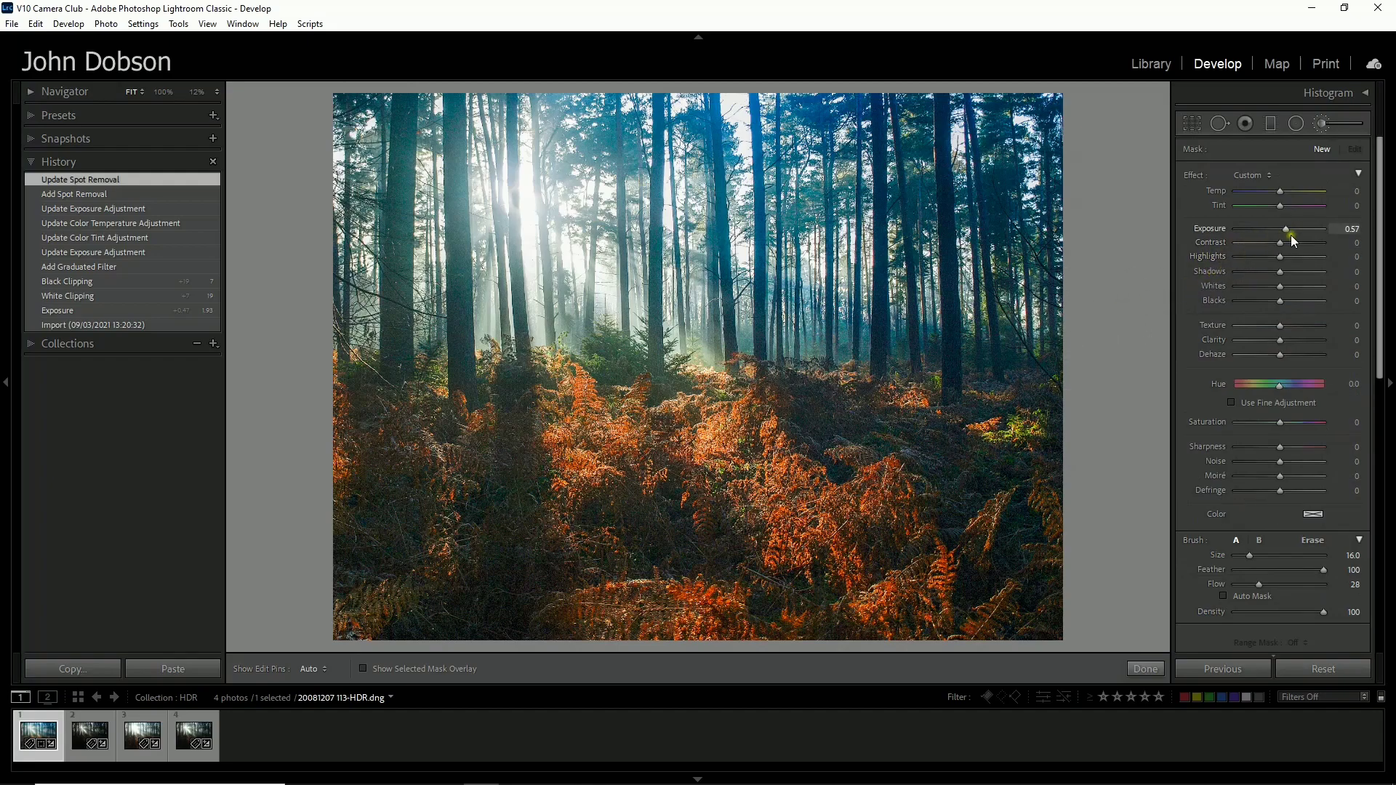
Step: Set Exposure to 1.04 and brush repeatedly over the shadowed ferns right of the image centre
drag(1285, 230, 1292, 231)
drag(792, 399, 931, 452)
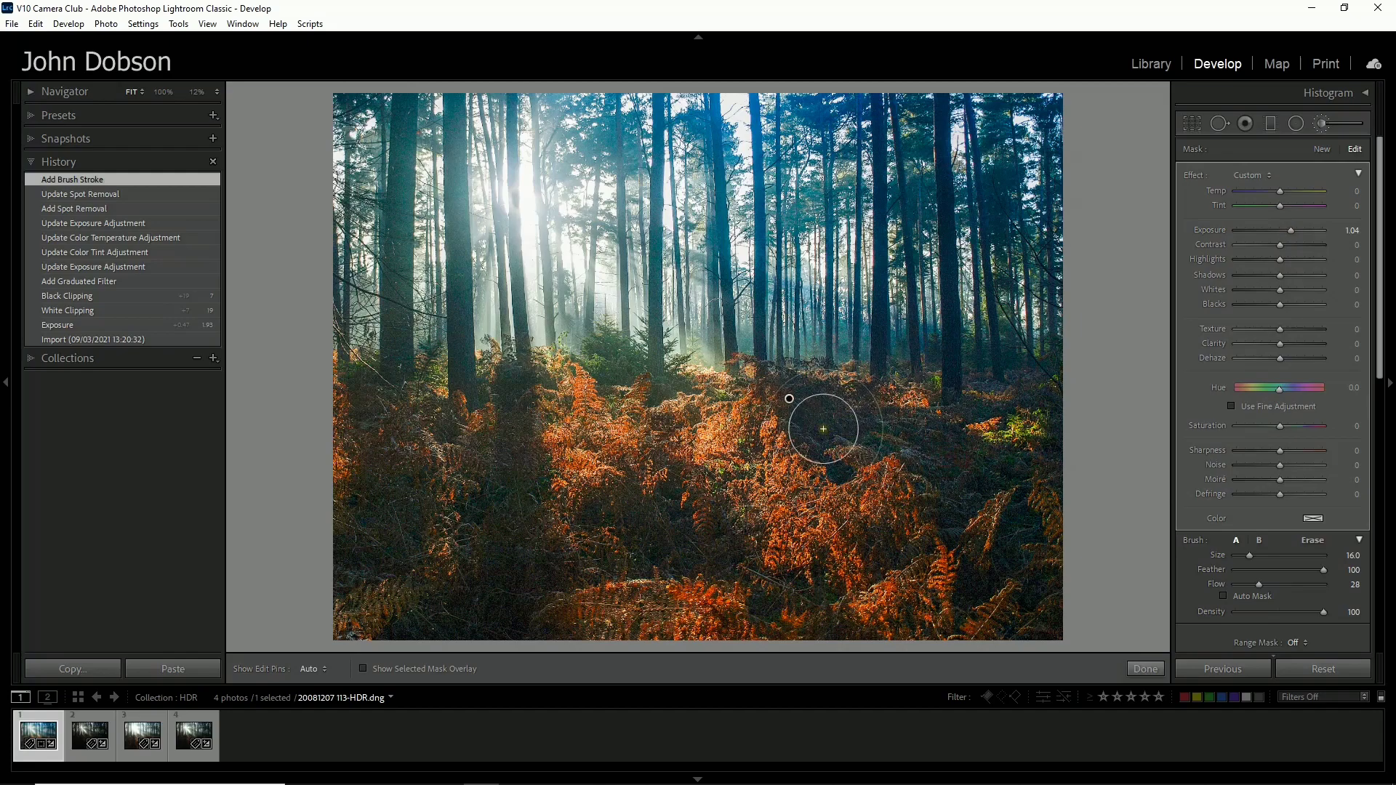
drag(804, 402, 945, 447)
mouse_move(804, 408)
mouse_down()
mouse_move(957, 464)
mouse_move(945, 459)
mouse_up()
mouse_move(817, 415)
mouse_down()
mouse_move(964, 462)
mouse_move(864, 441)
mouse_move(950, 465)
mouse_move(824, 417)
mouse_move(917, 445)
mouse_move(860, 424)
mouse_up()
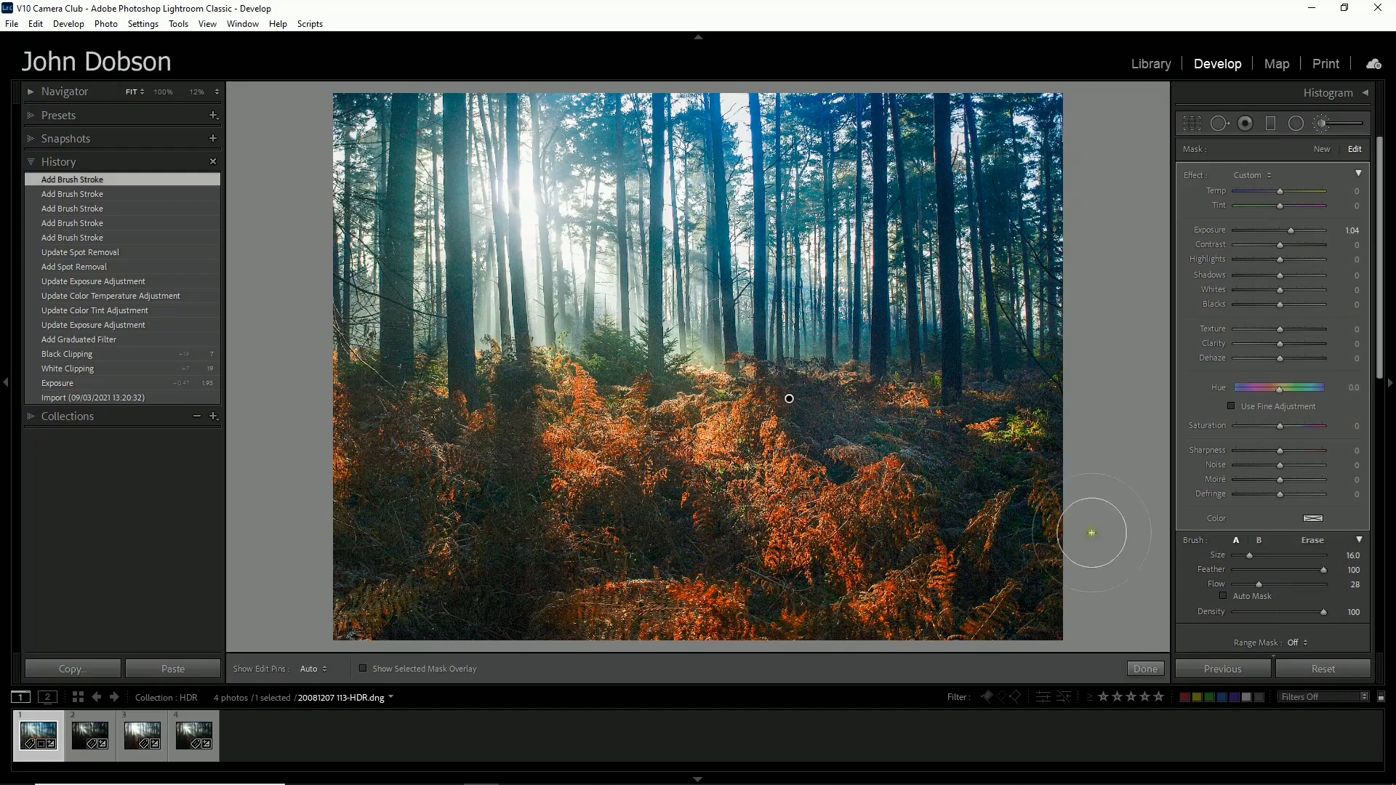
Step: Raise the brush Flow to 100 and paint a vertical stroke down the dark ferns left of centre
drag(1268, 583, 1337, 588)
key(h)
click(514, 439)
drag(514, 439, 514, 556)
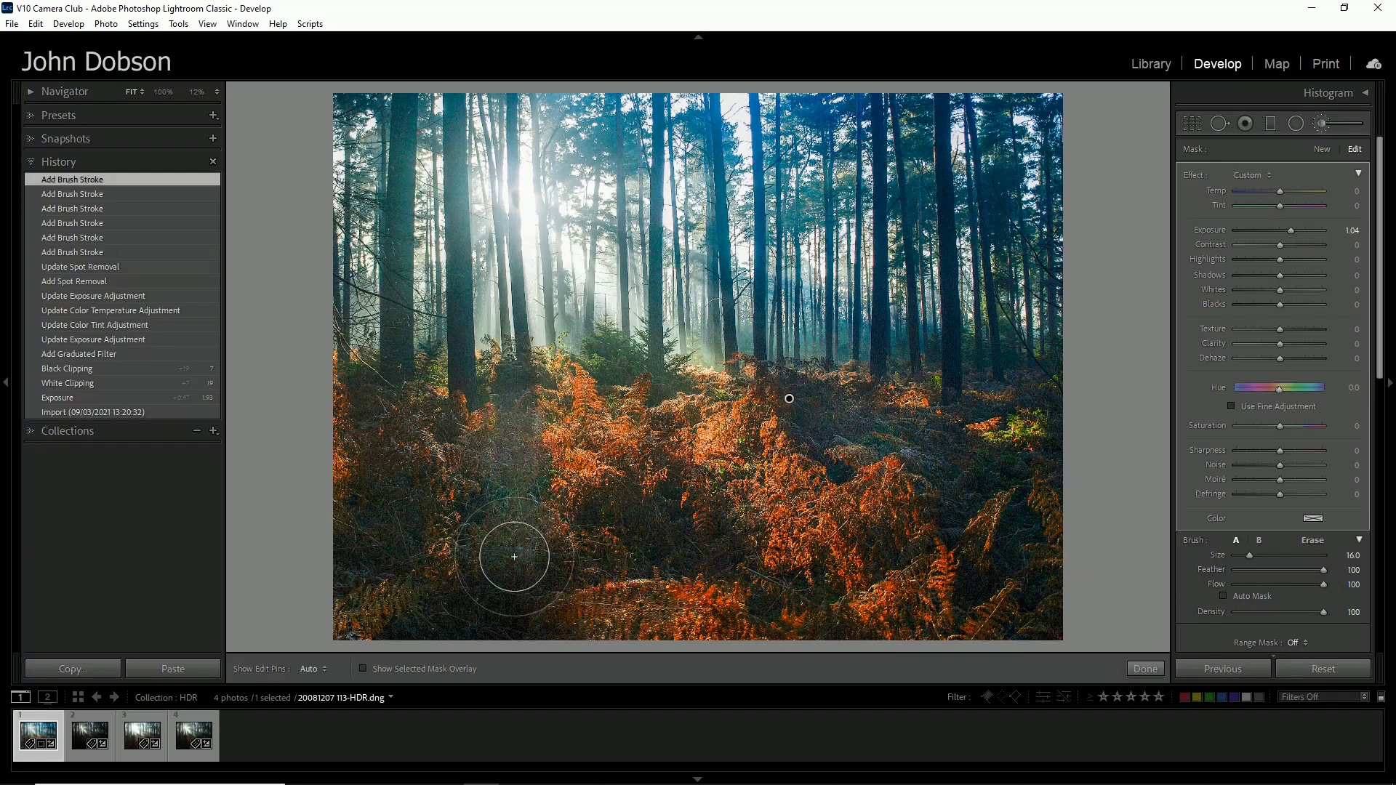
Step: Undo all of the brush strokes painted over the ferns
key(ctrl+z)
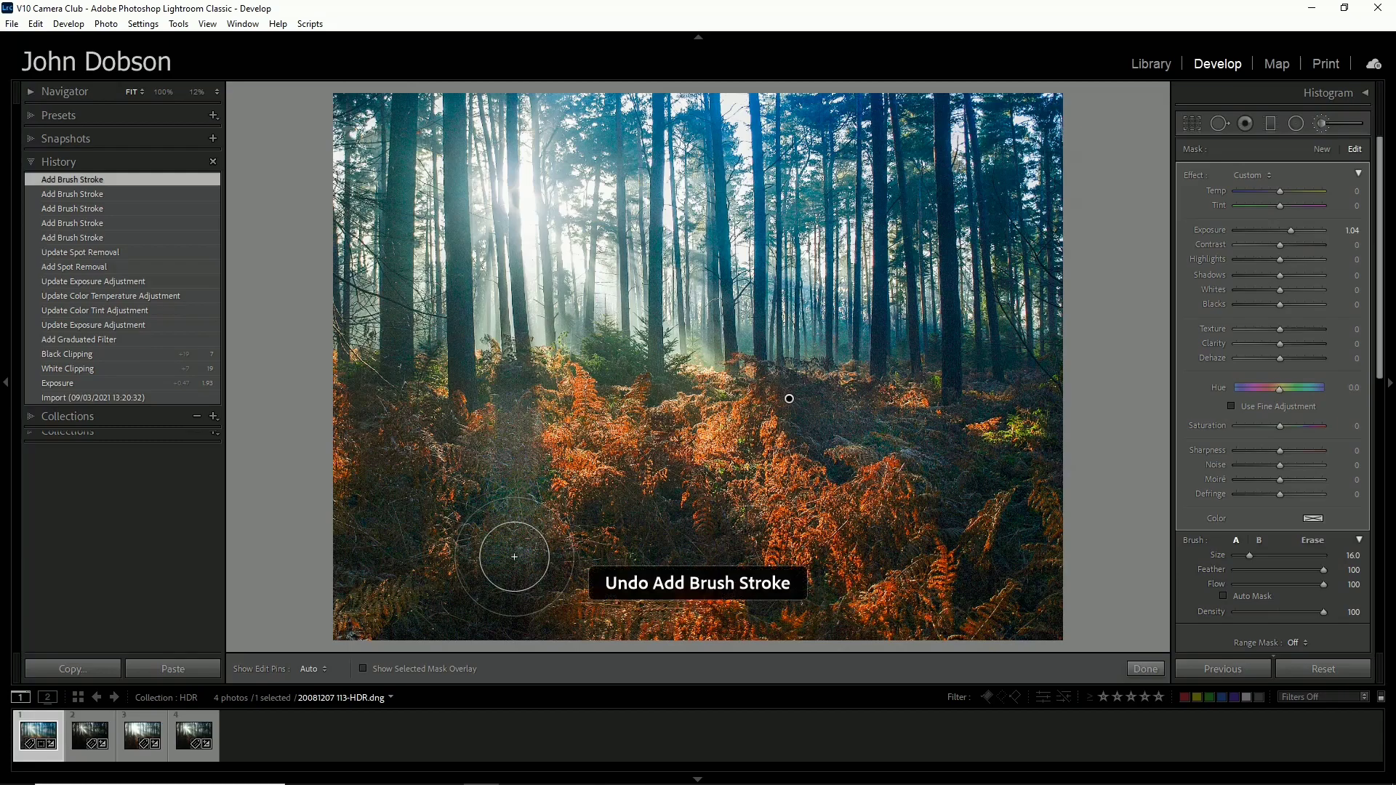
key(ctrl+z)
key(ctrl+z)
key(ctrl+z)
key(ctrl+z)
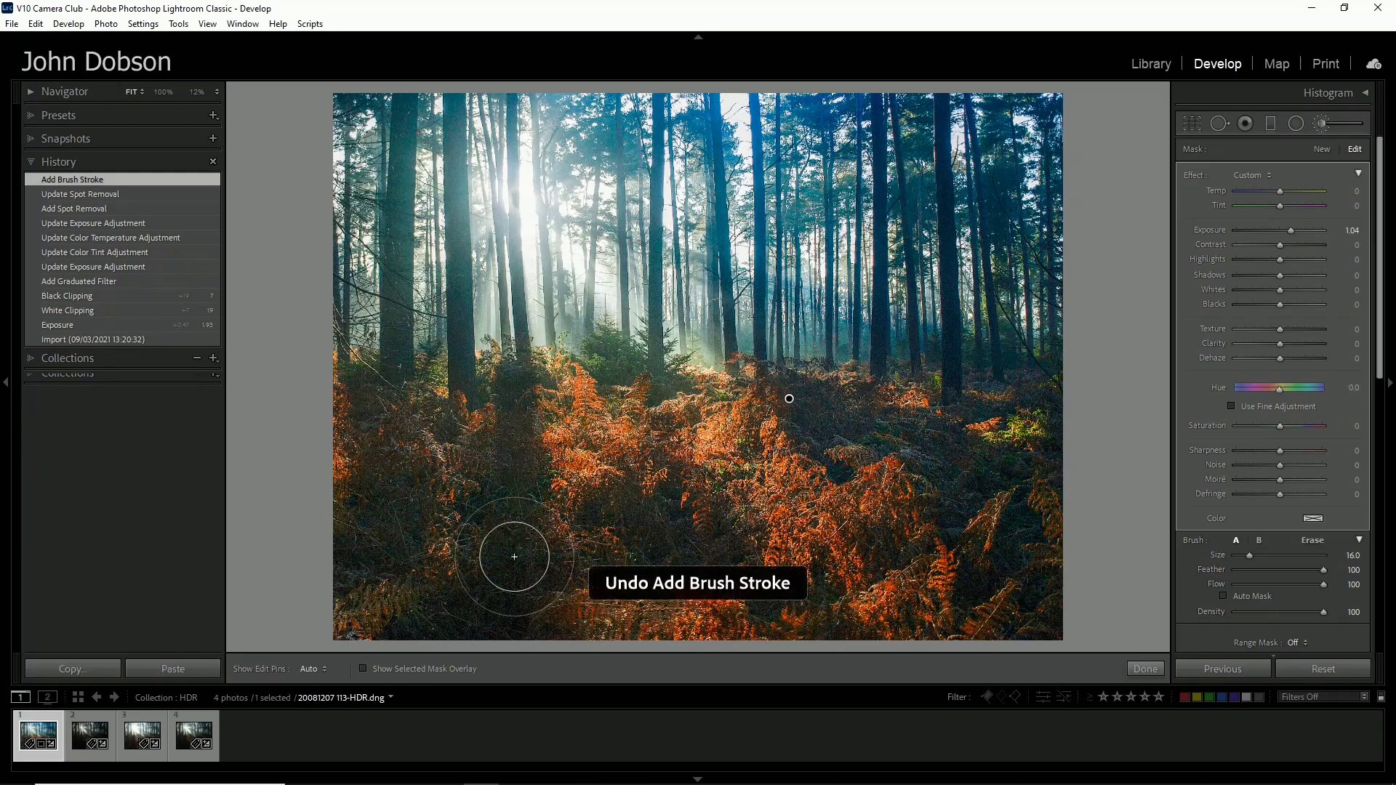
key(ctrl+z)
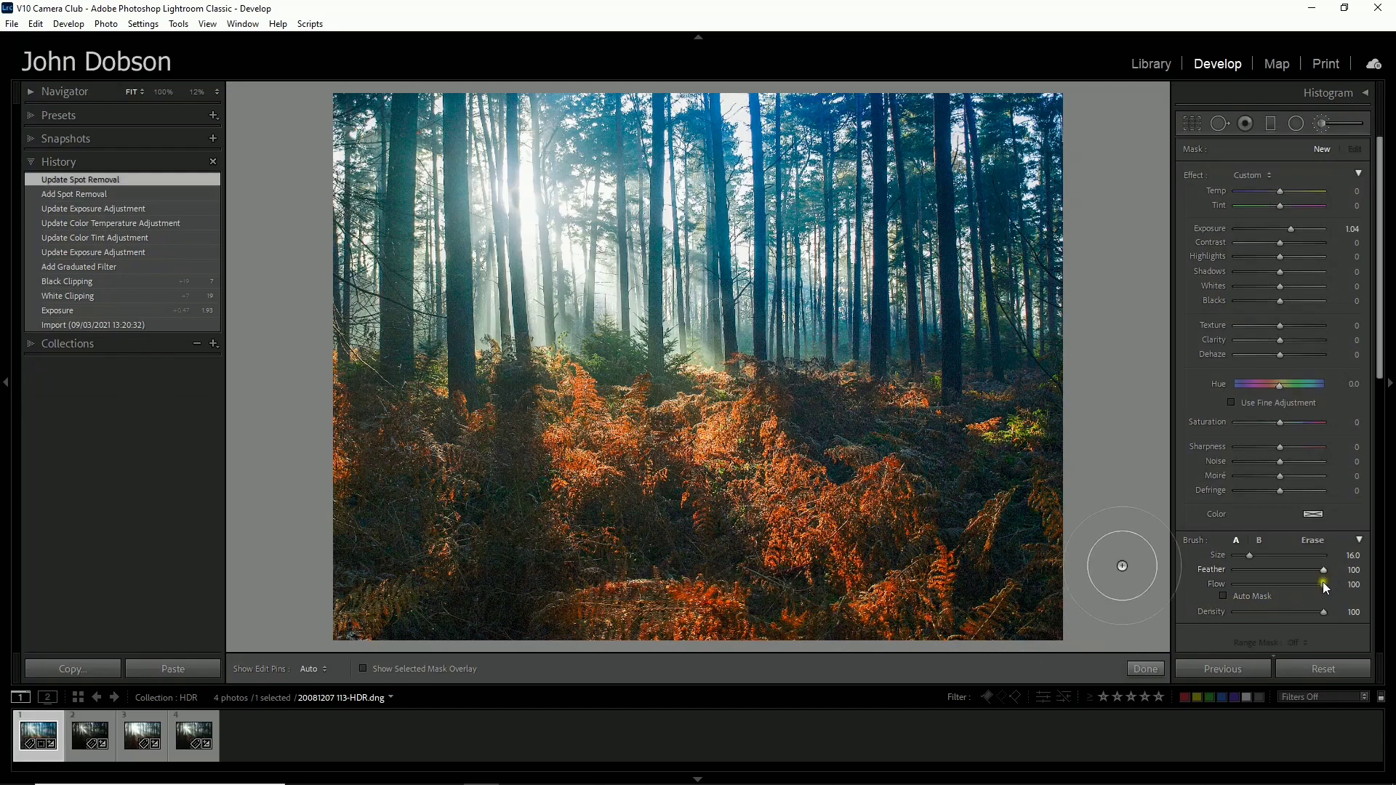
Step: Brush over the dark ferns near the lower centre with Flow 26 and Exposure 0.57
drag(1324, 584, 1259, 594)
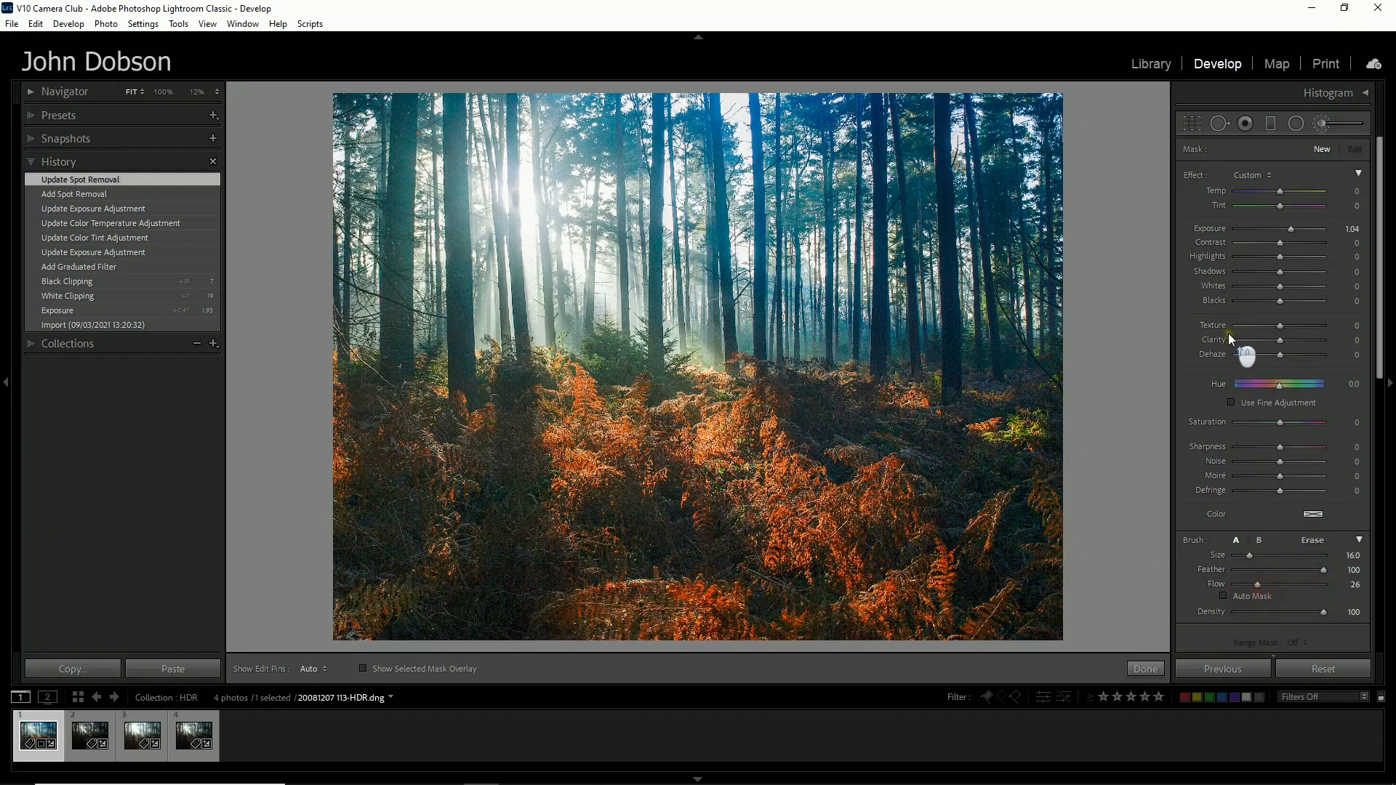
drag(1292, 229, 1285, 232)
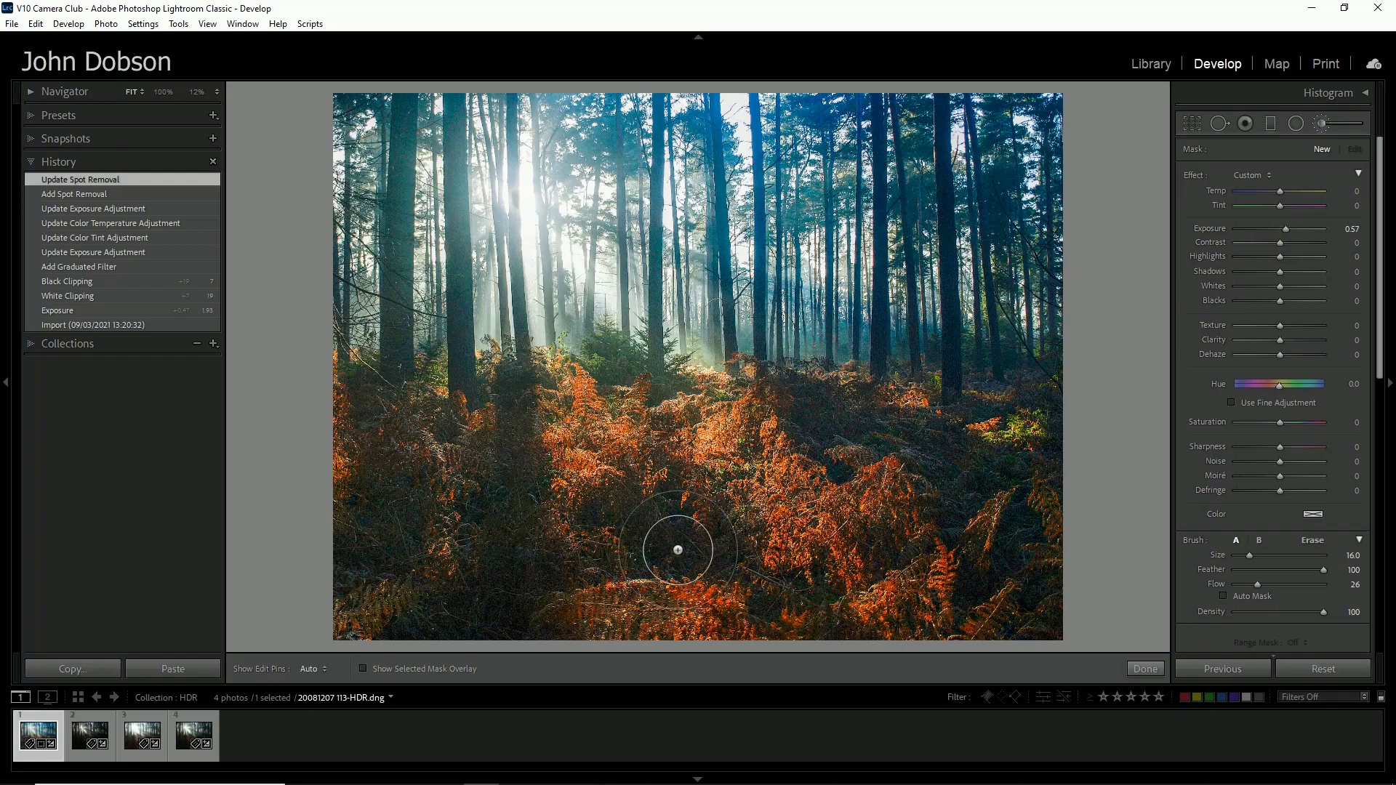
mouse_move(642, 536)
mouse_down()
mouse_move(720, 580)
mouse_move(639, 545)
mouse_move(650, 544)
mouse_up()
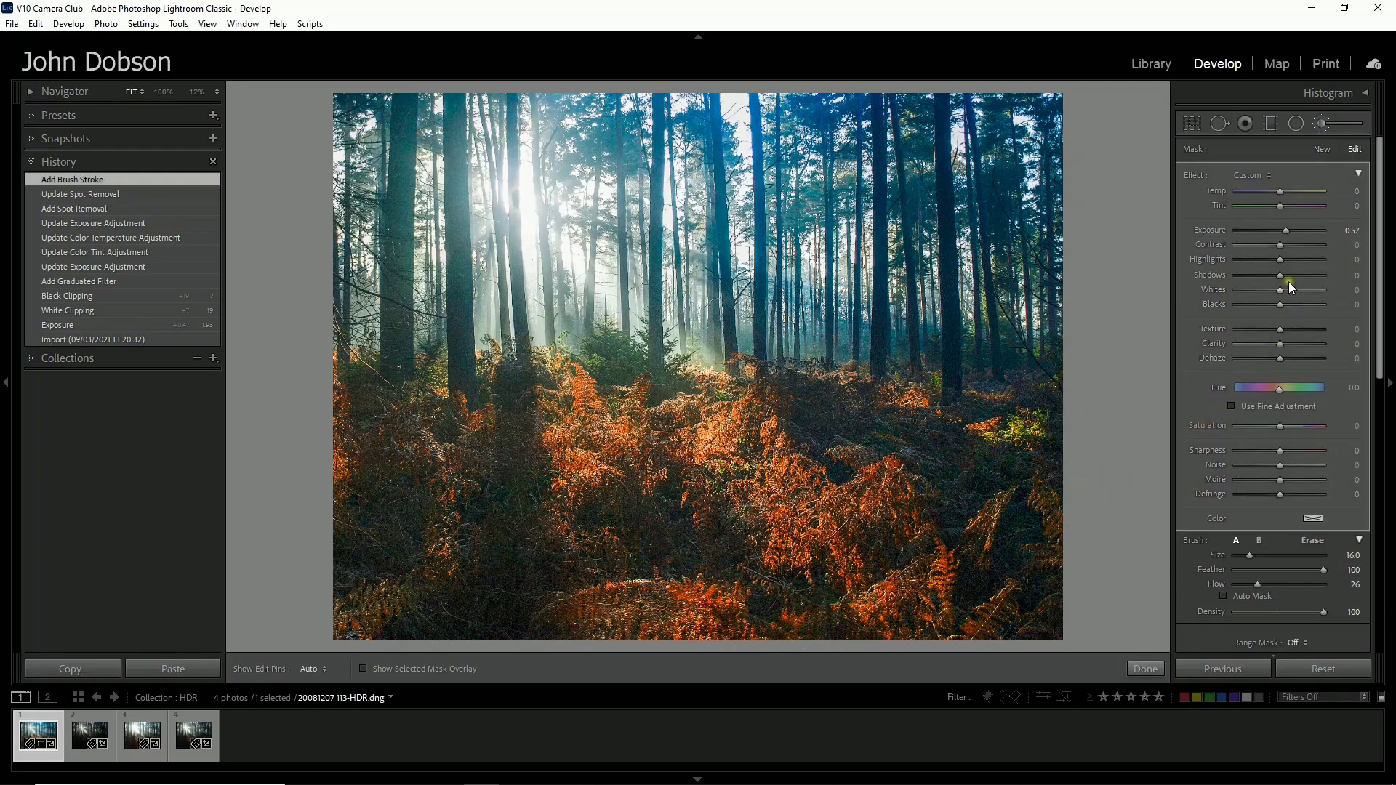
Step: Set Shadows to 24 and brush the dark fern patches on the image's right, lower left and left edge, reducing the size to 11
drag(1293, 277, 1292, 277)
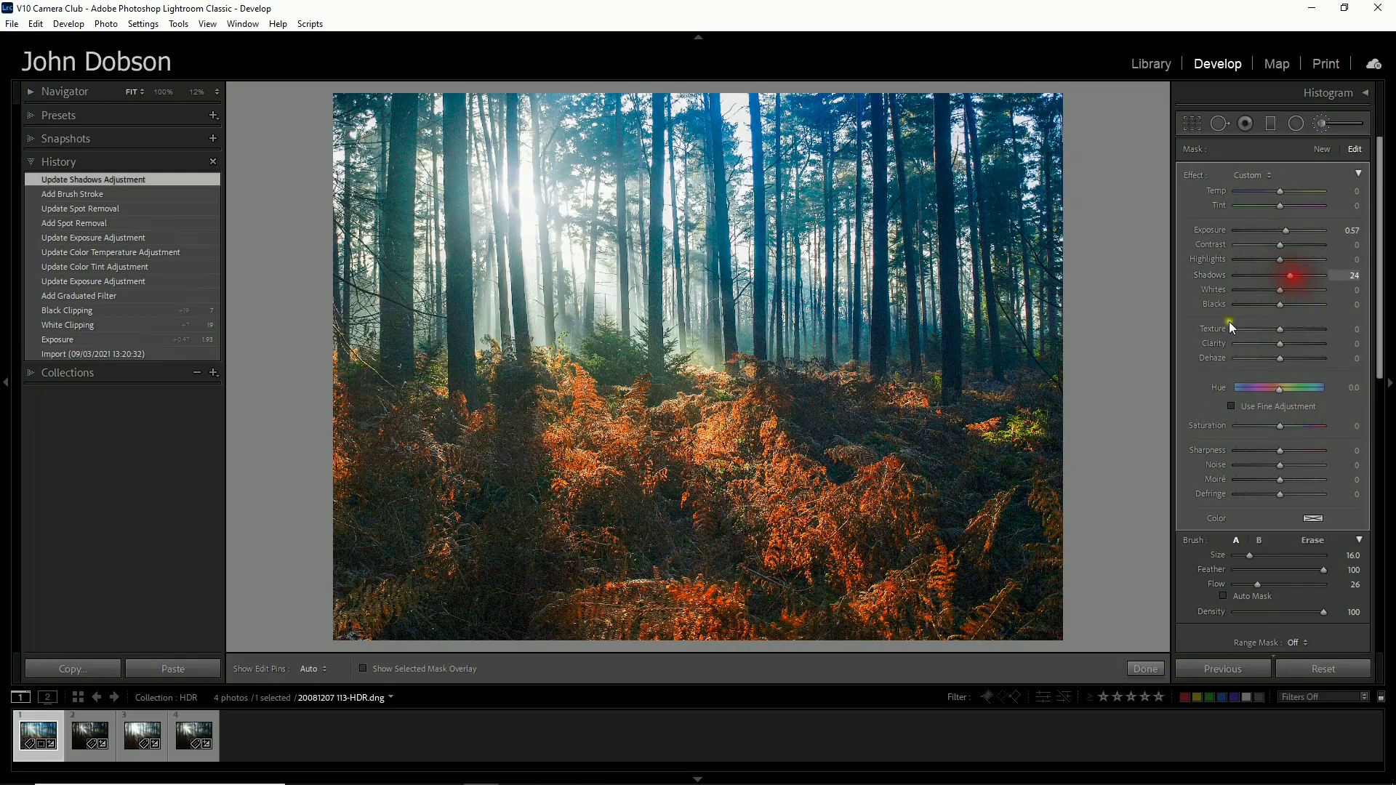
mouse_move(821, 433)
mouse_down()
mouse_move(928, 468)
mouse_move(1024, 467)
mouse_move(969, 477)
mouse_up()
mouse_move(476, 593)
mouse_down()
mouse_move(508, 570)
mouse_move(517, 477)
mouse_move(514, 536)
mouse_move(502, 534)
mouse_up()
scroll(380, 486, down, 2)
key(h)
mouse_move(375, 495)
mouse_down()
mouse_move(369, 539)
mouse_move(378, 385)
mouse_up()
key(h)
key(h)
scroll(522, 576, down, 1)
mouse_move(522, 577)
mouse_down()
mouse_move(466, 620)
mouse_move(506, 604)
mouse_move(443, 622)
mouse_move(517, 628)
mouse_move(385, 605)
mouse_move(518, 609)
mouse_up()
key(h)
Step: Check the mask overlay, shift the adjustment slightly up in the lower-centre ferns, and add a stroke over the shadowed ferns right of centre
drag(623, 548, 625, 551)
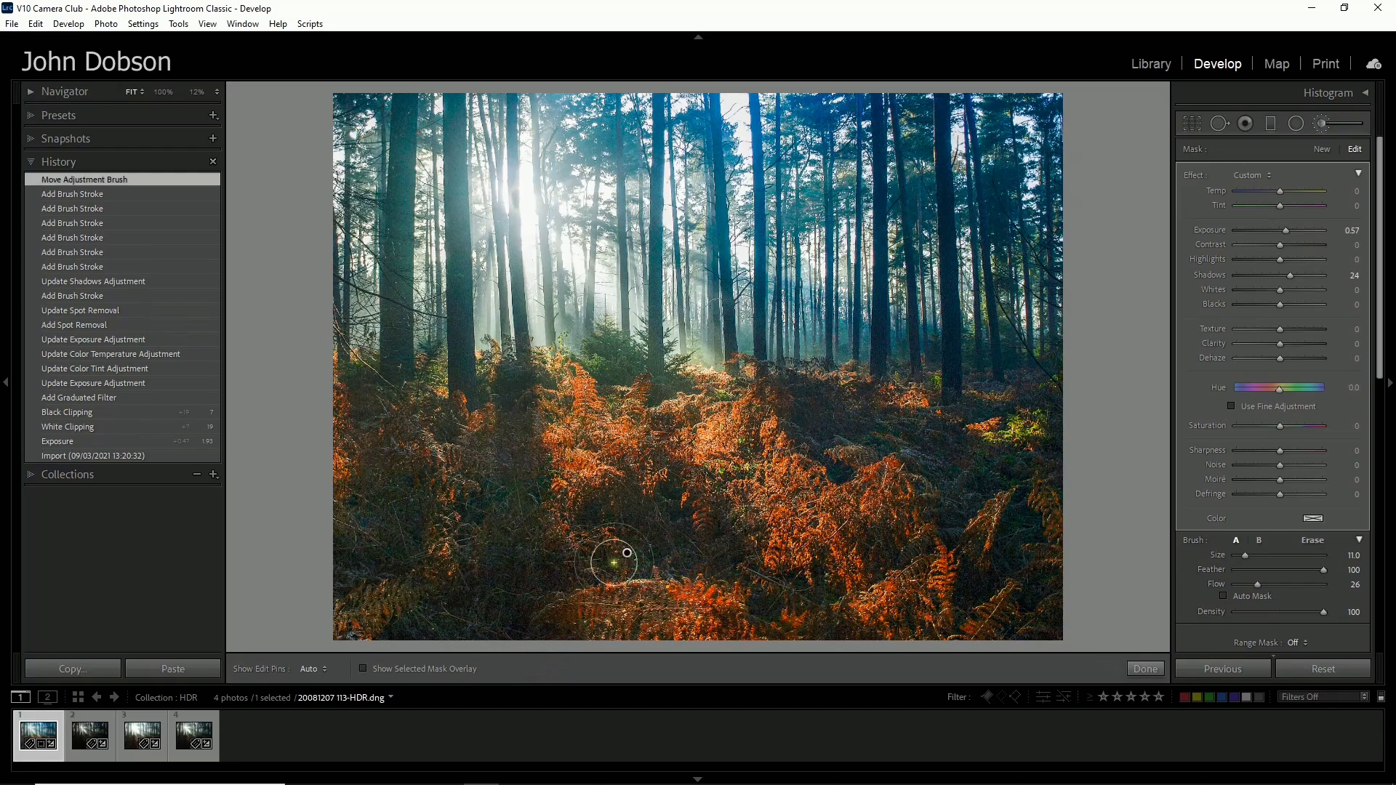
mouse_move(629, 555)
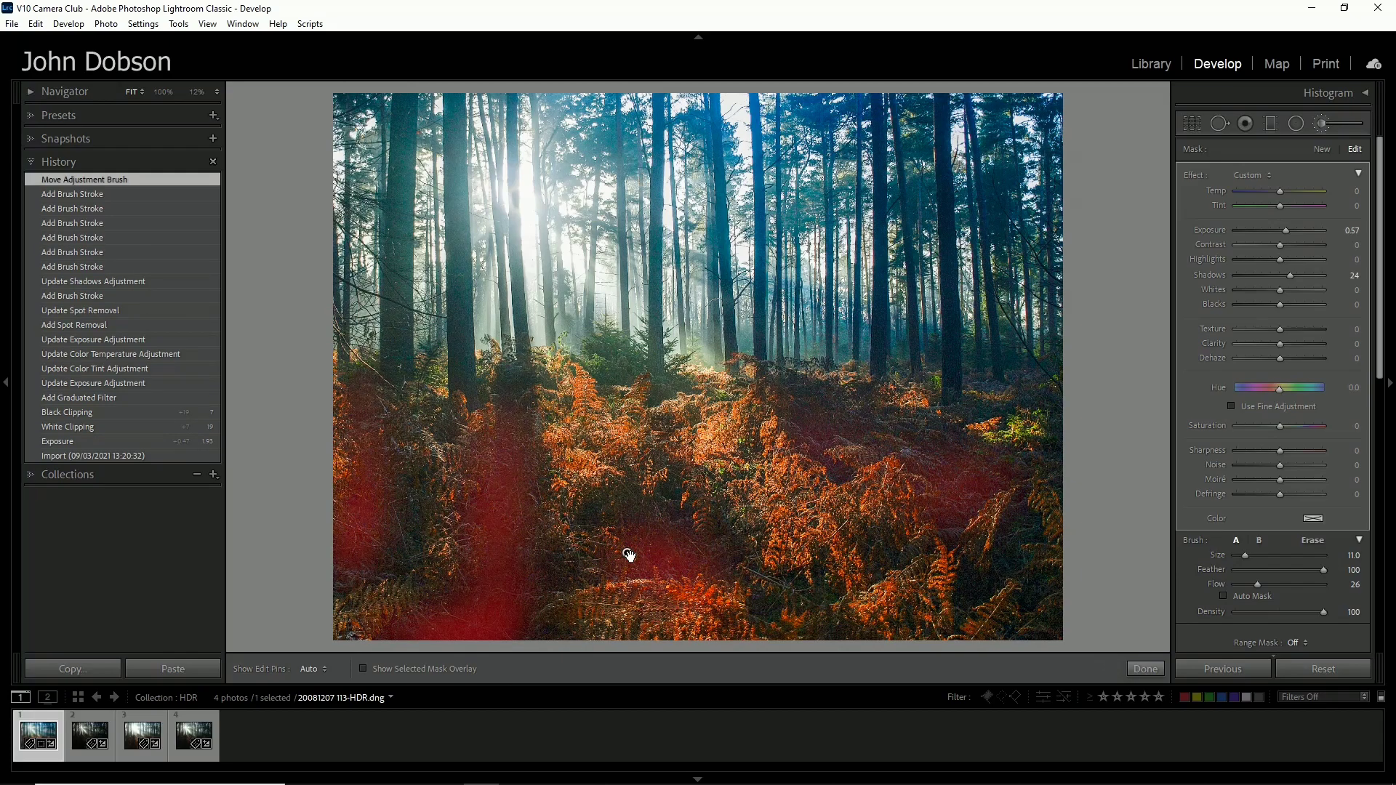
key(h)
mouse_move(623, 530)
mouse_down()
mouse_move(718, 541)
mouse_move(667, 510)
mouse_move(710, 557)
mouse_move(592, 498)
mouse_move(647, 504)
mouse_move(672, 535)
mouse_move(626, 536)
mouse_up()
key(h)
key(h)
mouse_move(810, 430)
mouse_down()
mouse_move(851, 433)
mouse_move(822, 425)
mouse_up()
key(h)
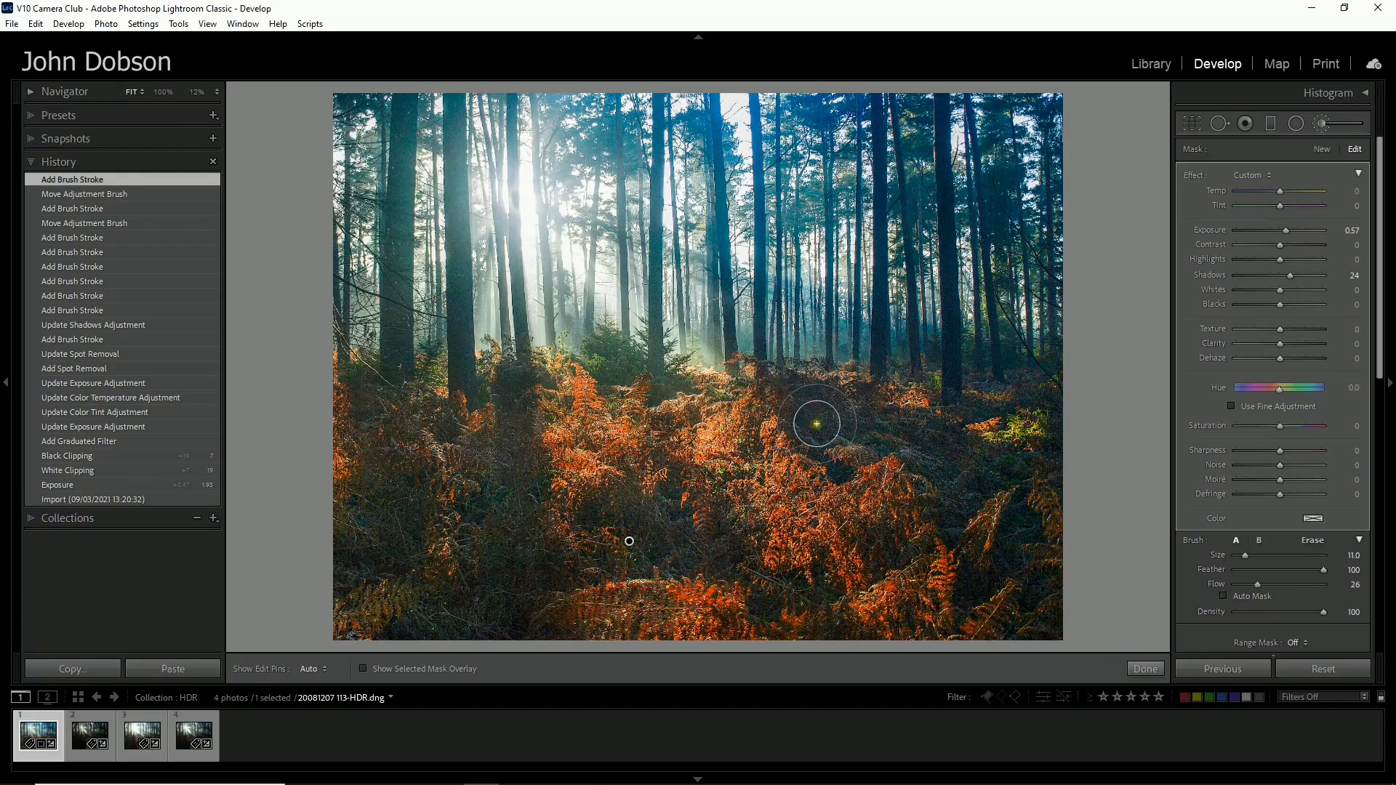
Step: Erase part of the brushed mask over the ferns right of centre with the Erase brush at size 24
key(alt)
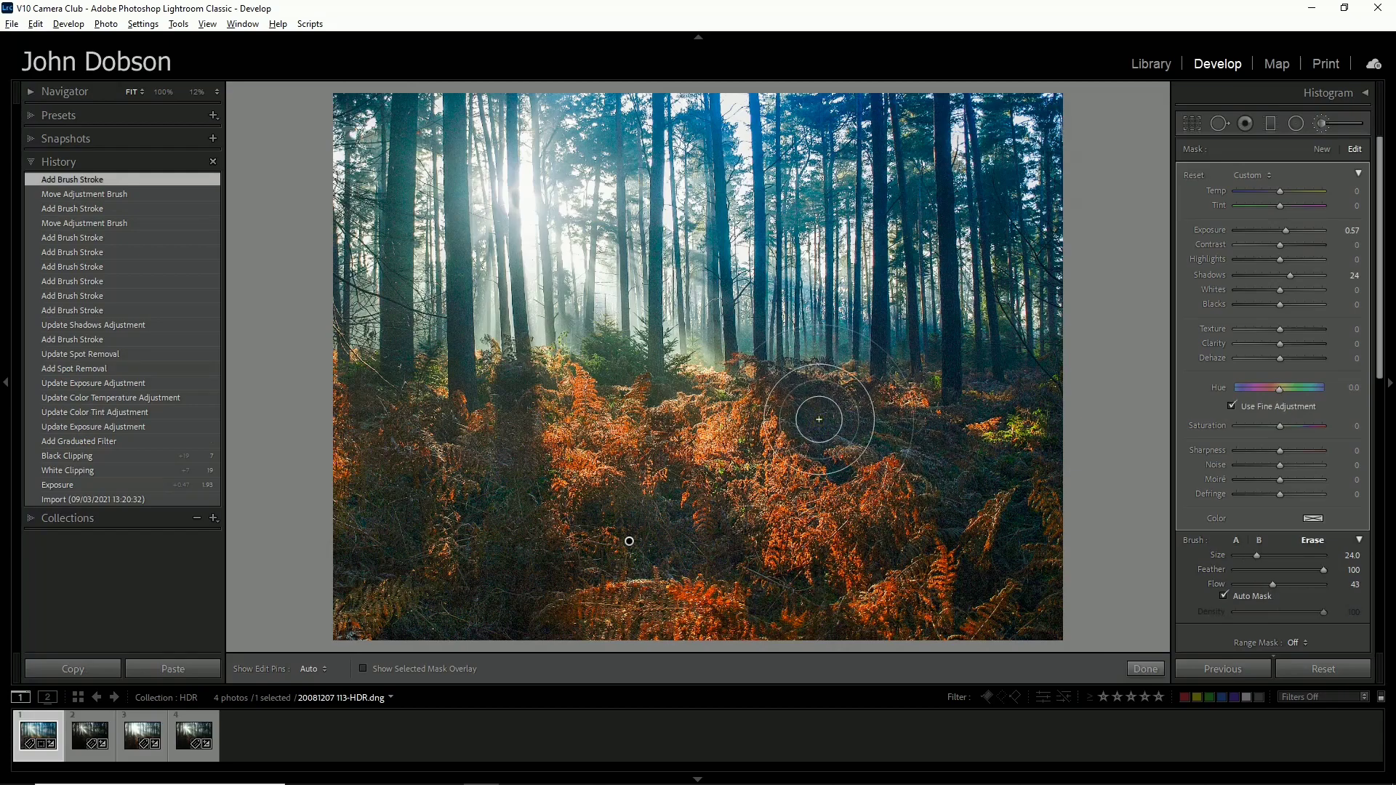
mouse_move(804, 407)
mouse_down()
mouse_move(853, 435)
mouse_move(807, 411)
mouse_move(873, 445)
mouse_move(833, 420)
mouse_up()
key(h)
key(h)
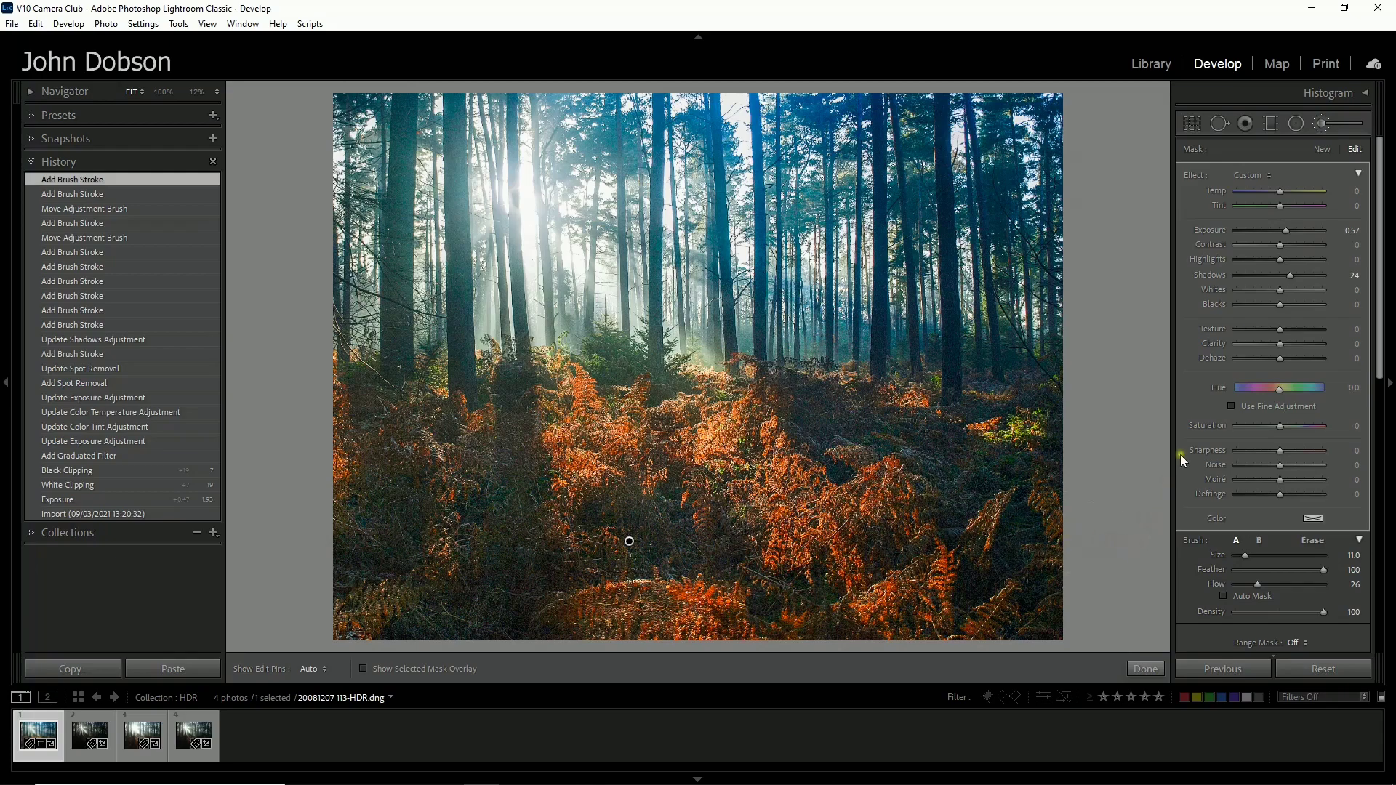
Step: Start a new brush adjustment with Exposure -0.37 and brush the sun flare on the trunk and the bright mist above the ferns
click(1317, 150)
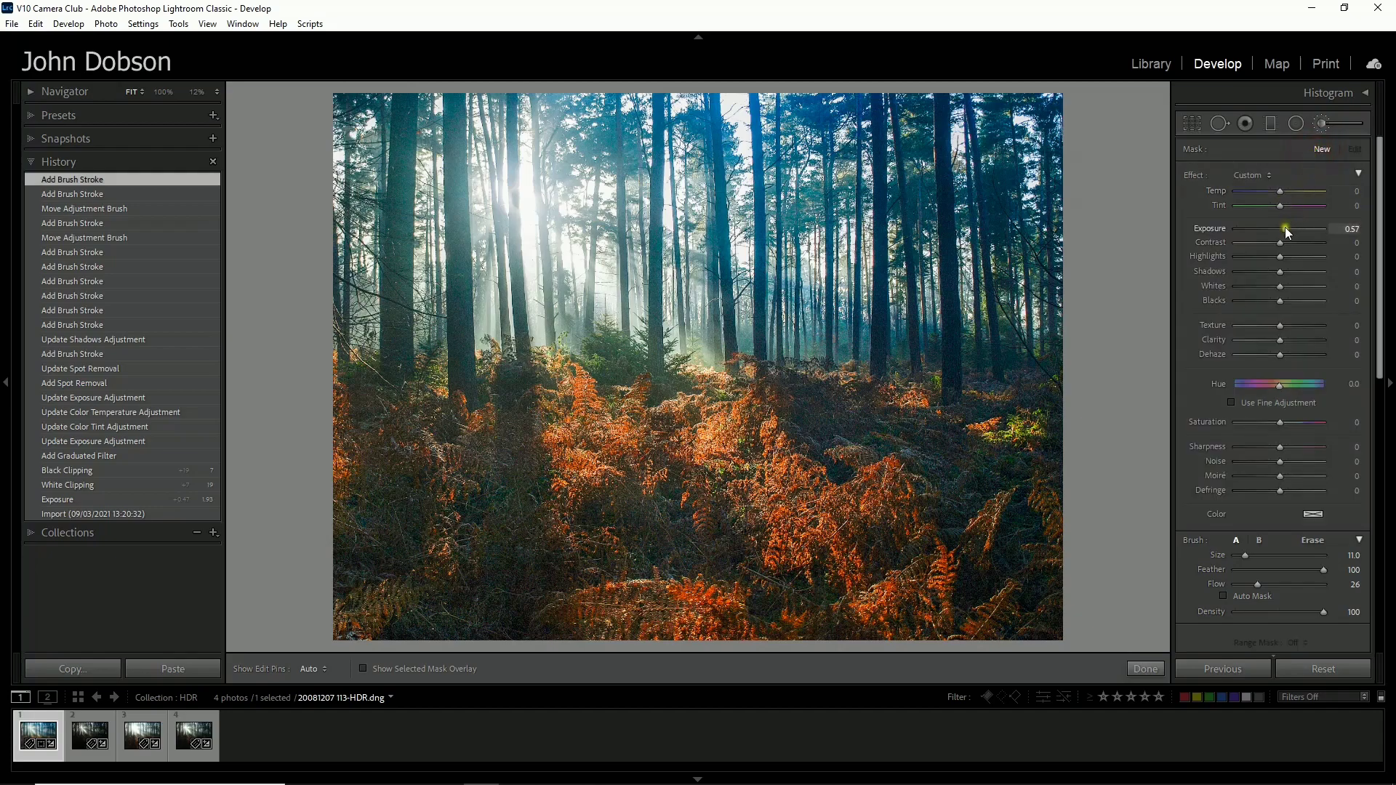
drag(1285, 227, 1272, 229)
click(517, 204)
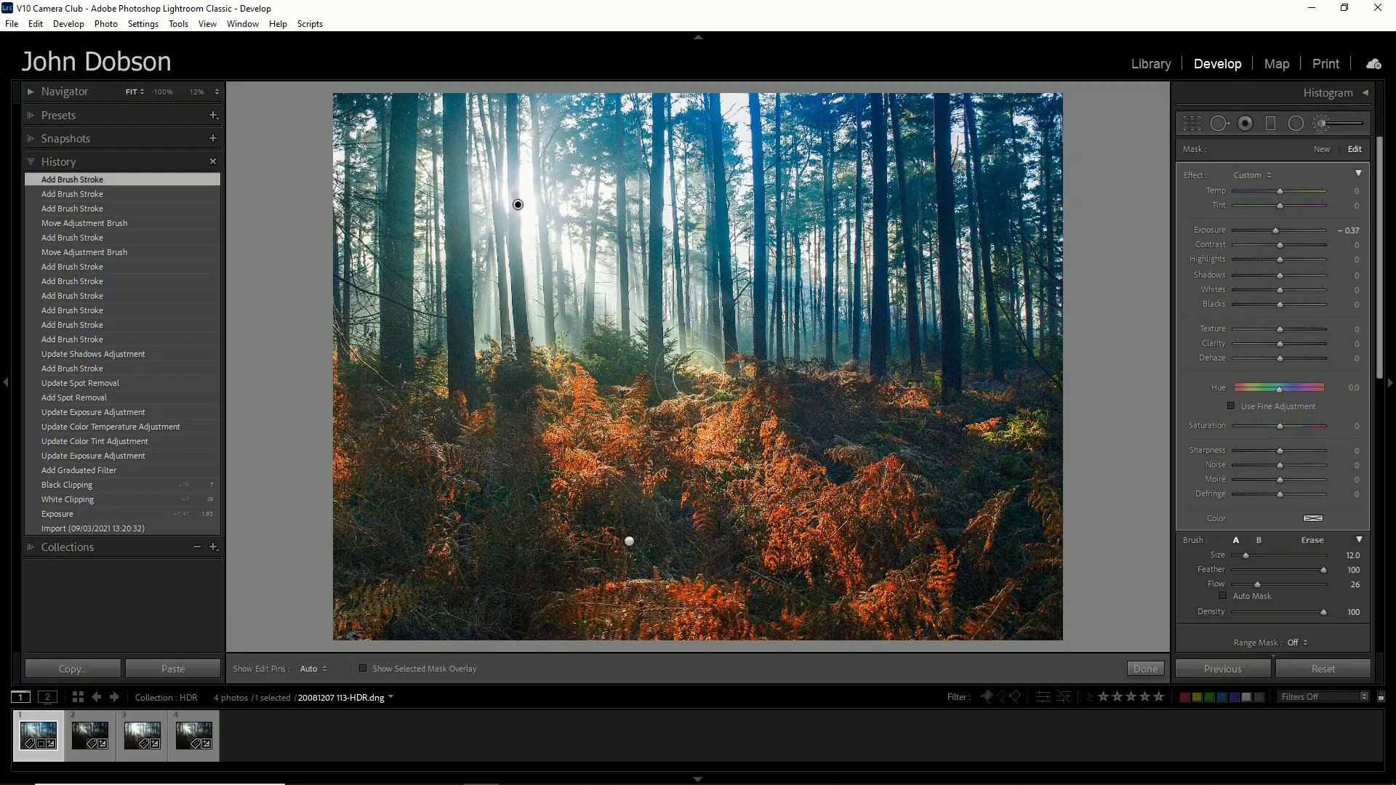
click(696, 375)
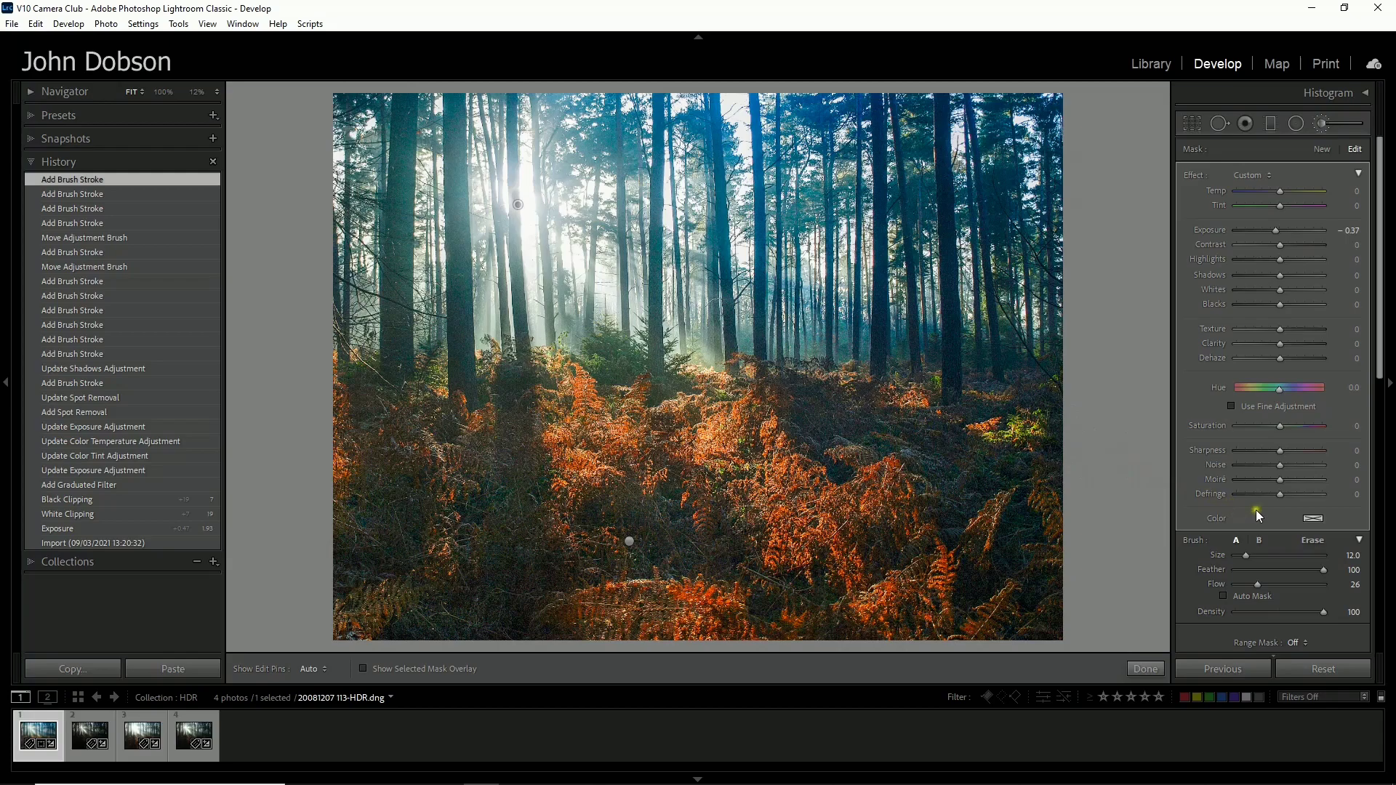
Step: Tint the new brush adjustment yellow with hue 49 and saturation 77%
click(1314, 517)
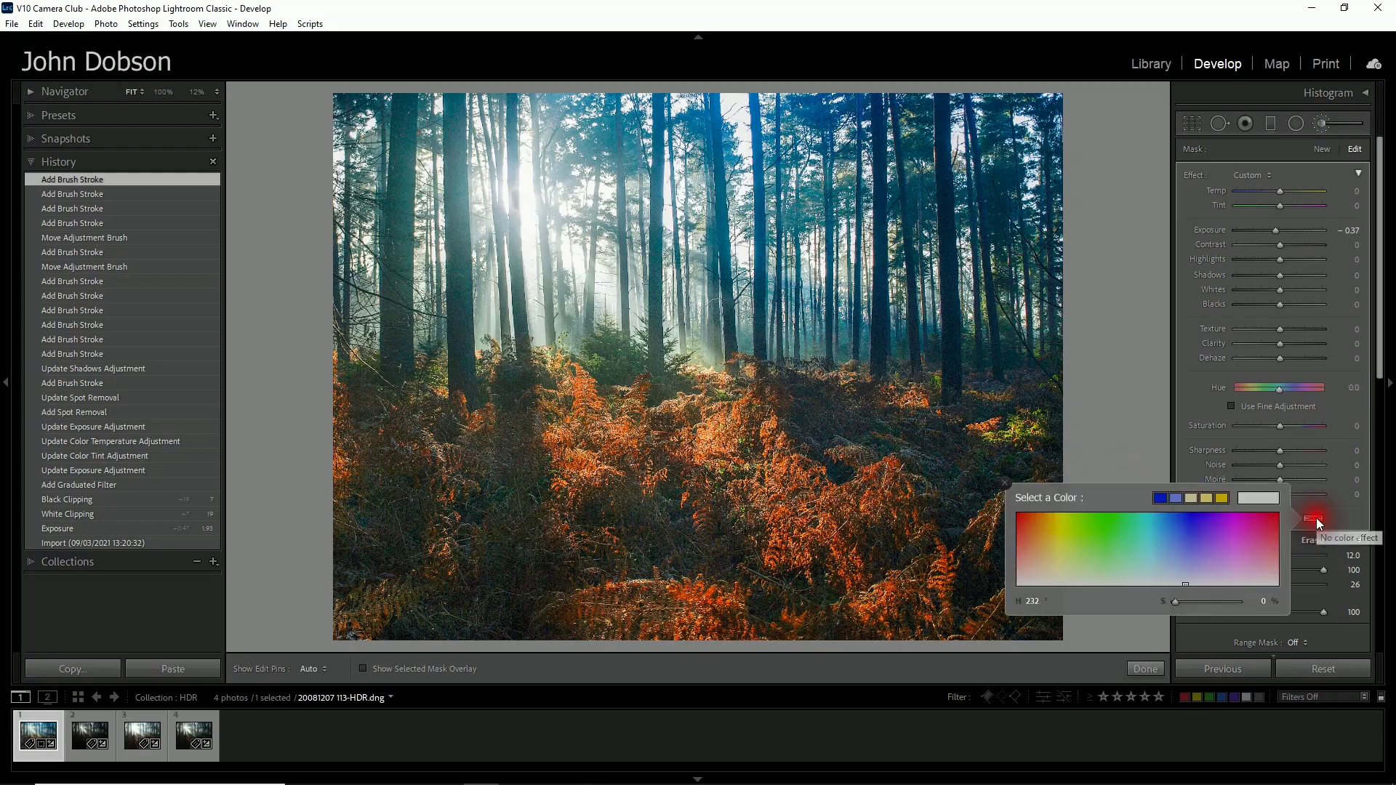
click(1055, 522)
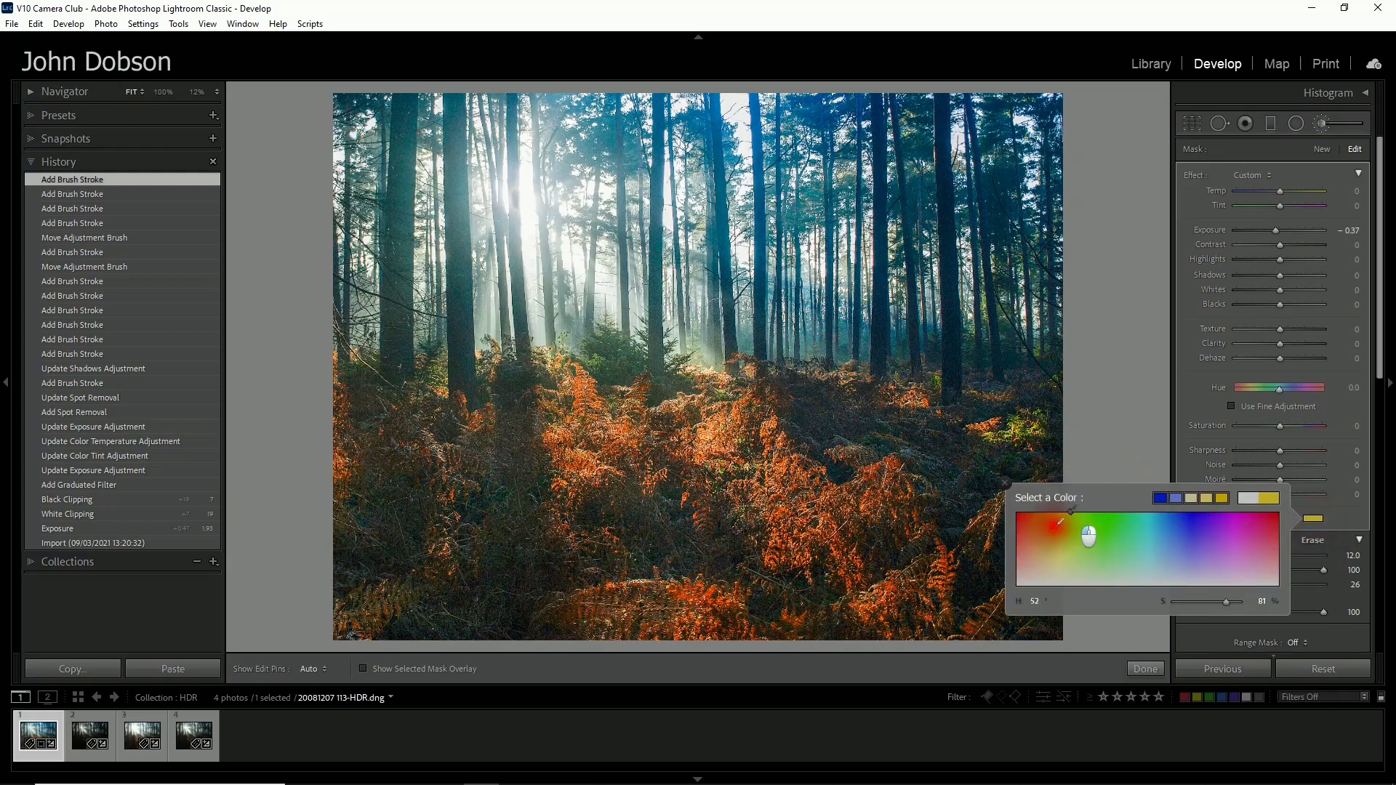
drag(1058, 518, 1056, 526)
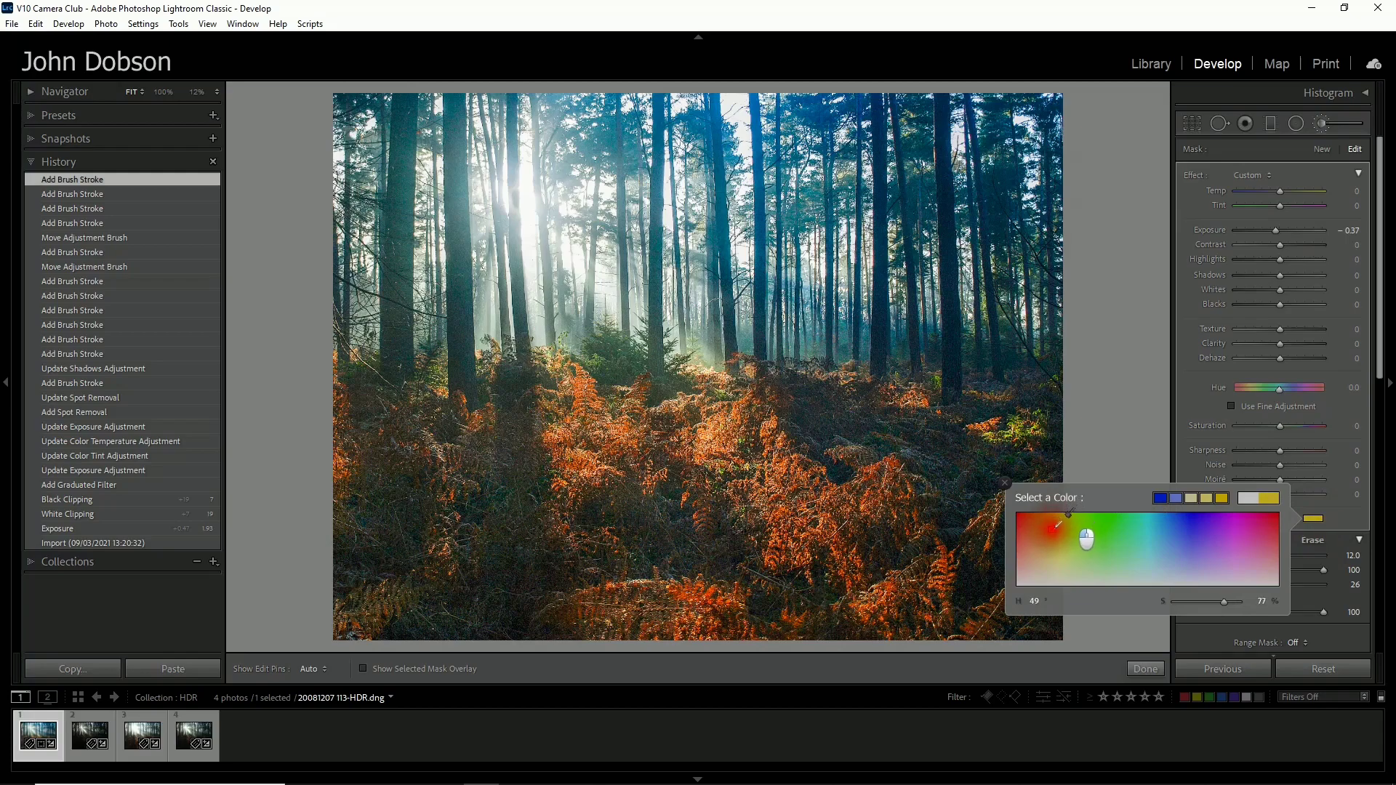
click(1005, 482)
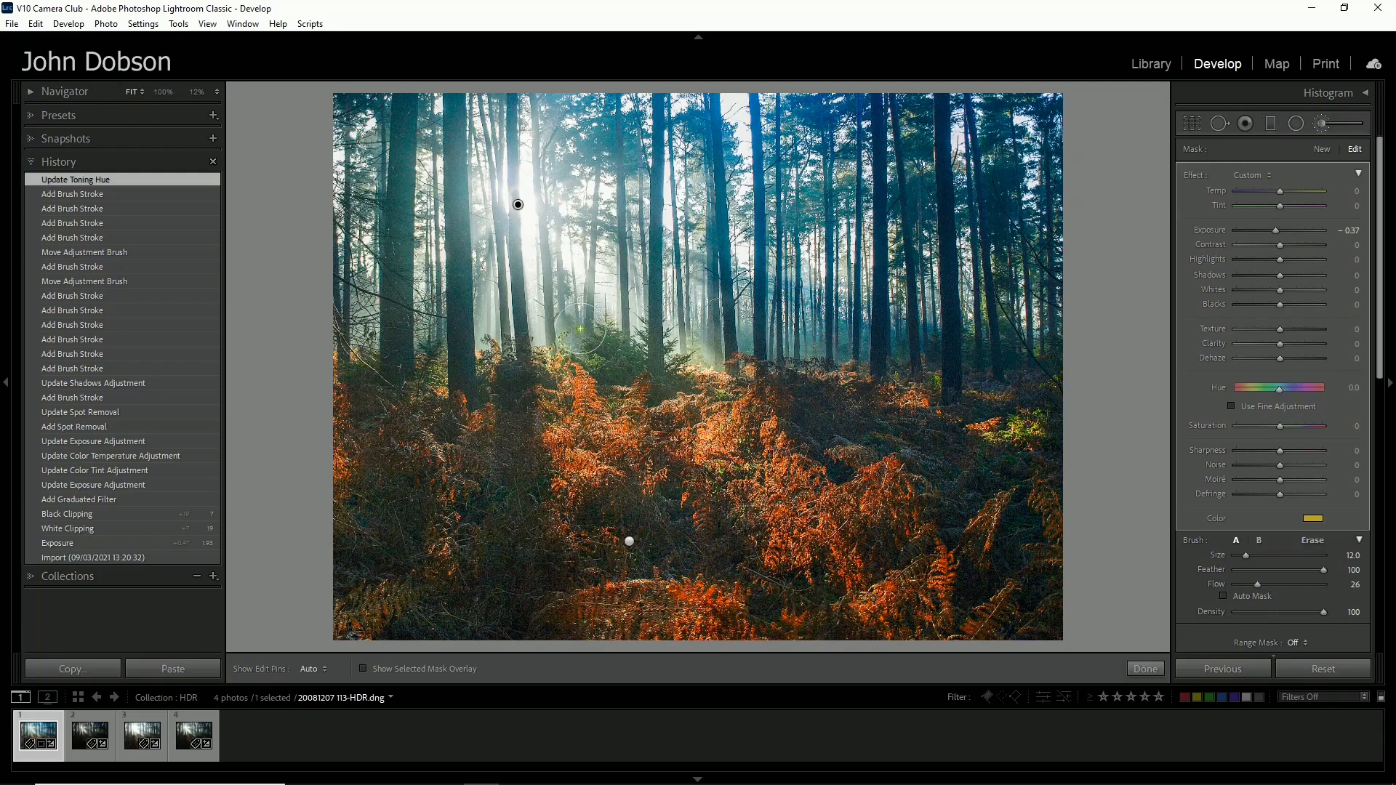
Step: Brush the yellow-tinted adjustment over the bright mist above the ferns, and dab the trunk flare with the size reduced to 2
click(687, 356)
scroll(687, 356, down, 3)
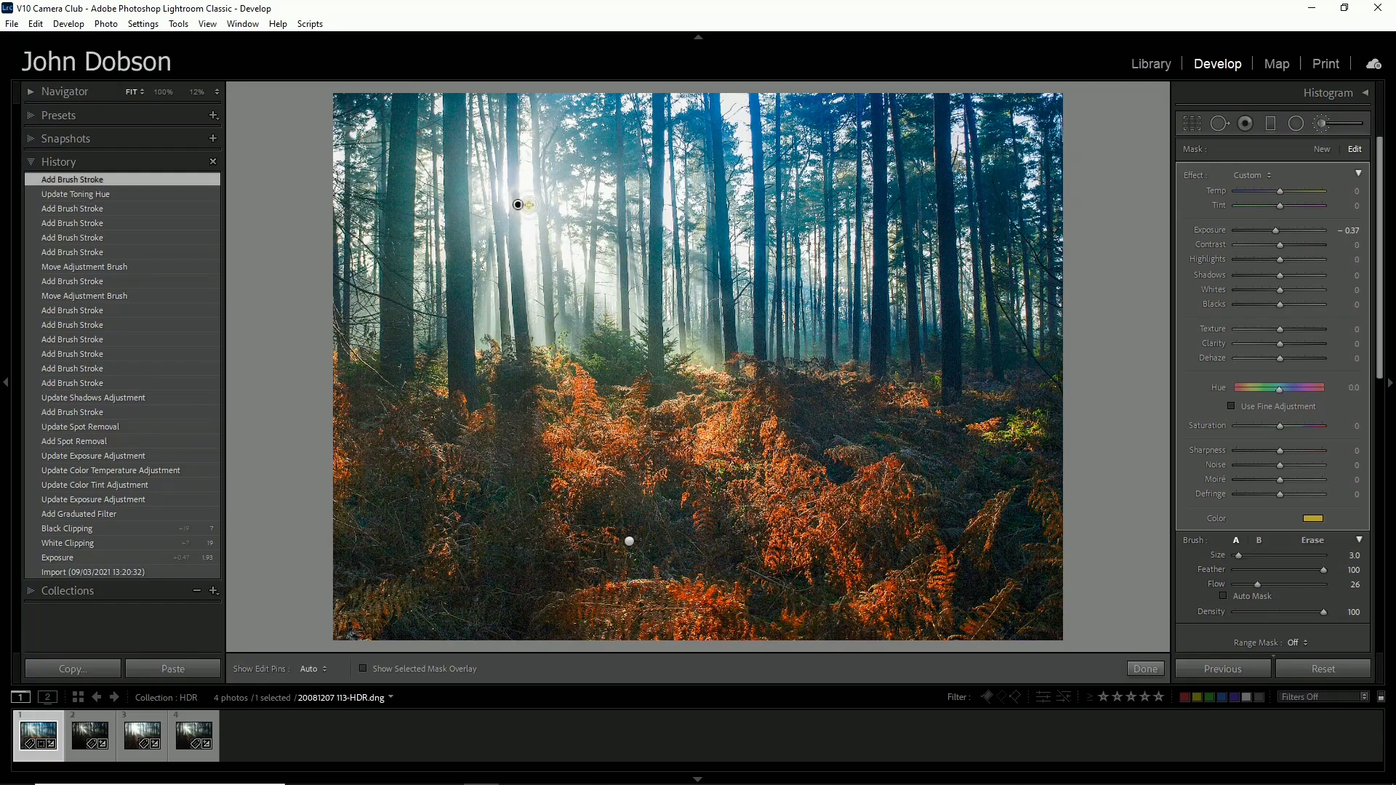
scroll(525, 200, down, 1)
click(519, 195)
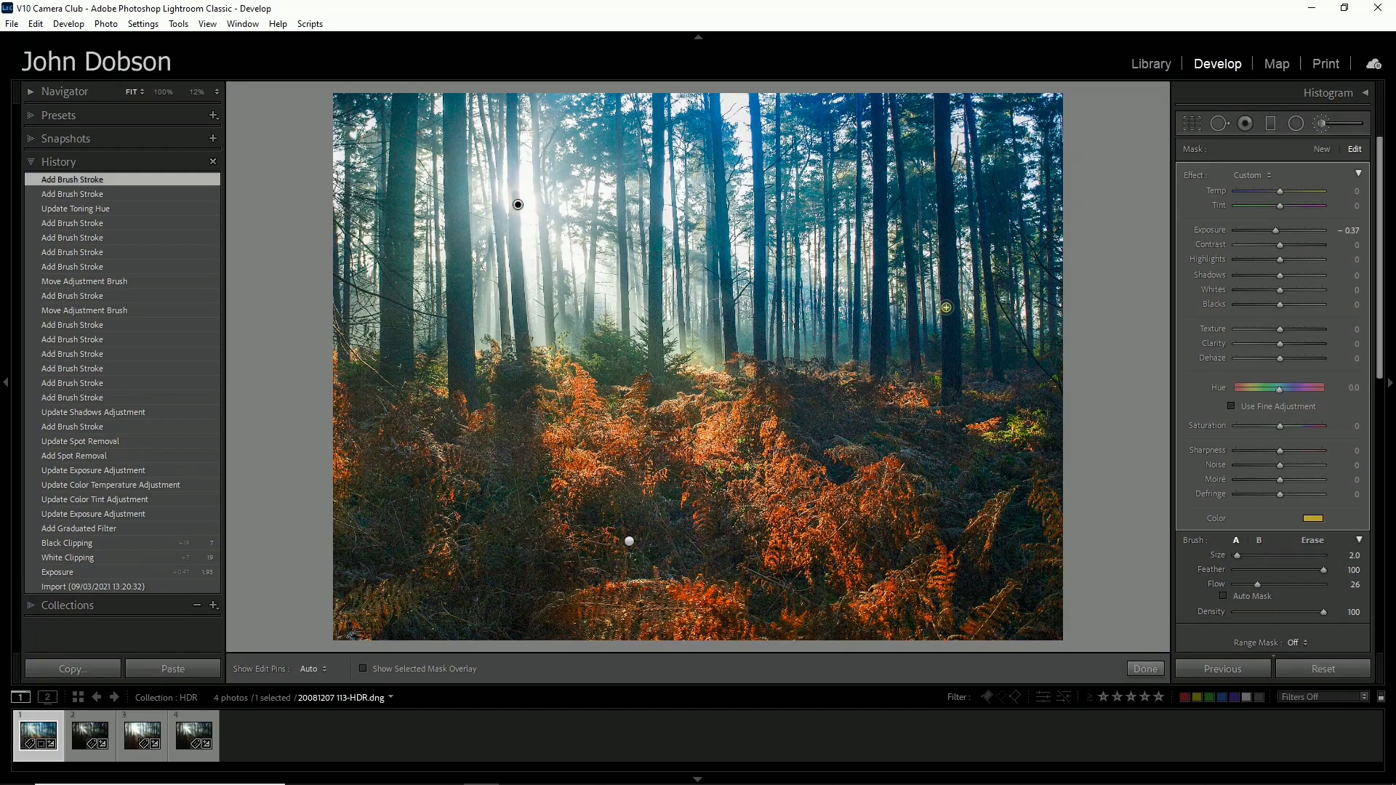
Step: Dab the yellow-tinted adjustment over the trees at the image's right and the trunk flare, enlarging and shrinking the brush between dabs
scroll(1025, 320, up, 5)
scroll(1045, 323, up, 1)
scroll(1049, 323, up, 1)
click(1050, 318)
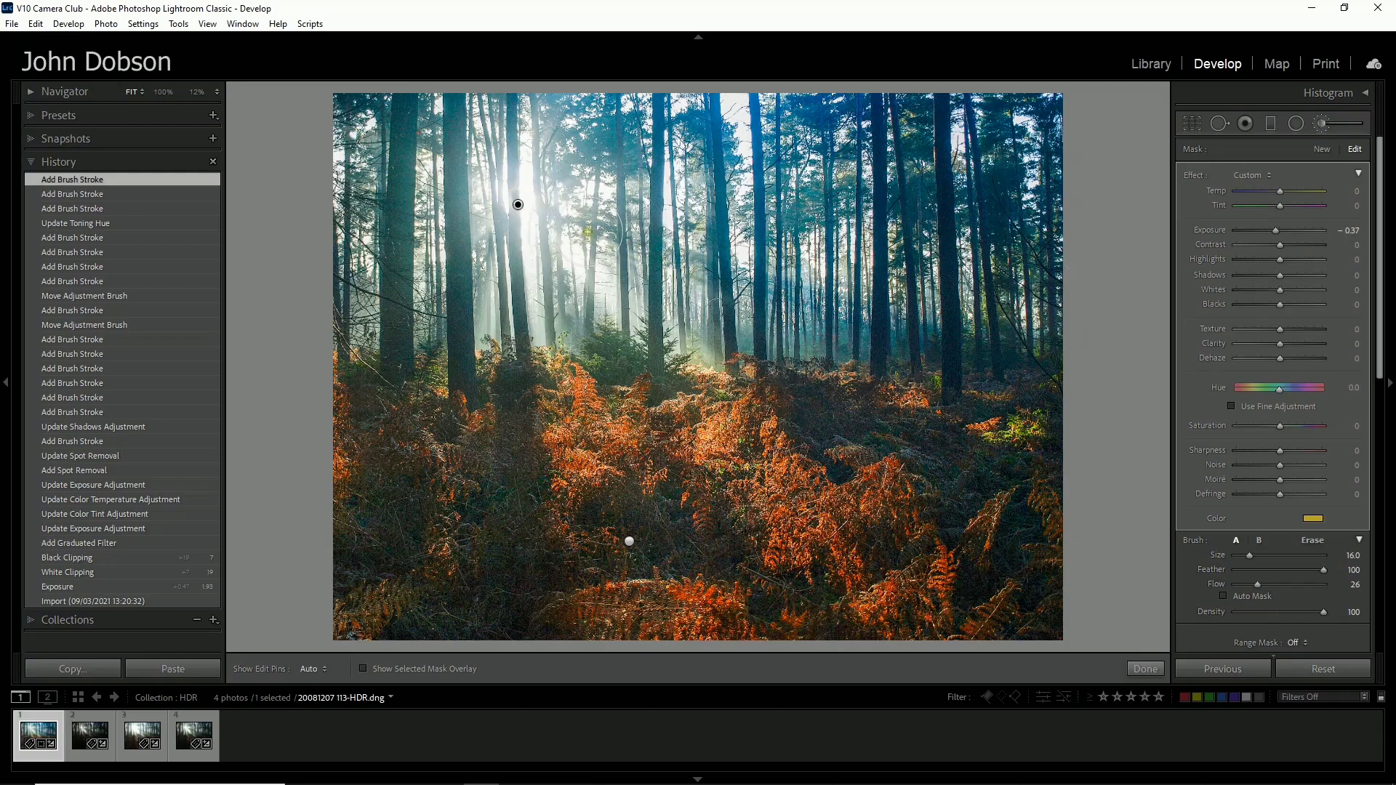
scroll(549, 198, down, 1)
scroll(549, 199, down, 5)
scroll(525, 194, down, 3)
click(522, 202)
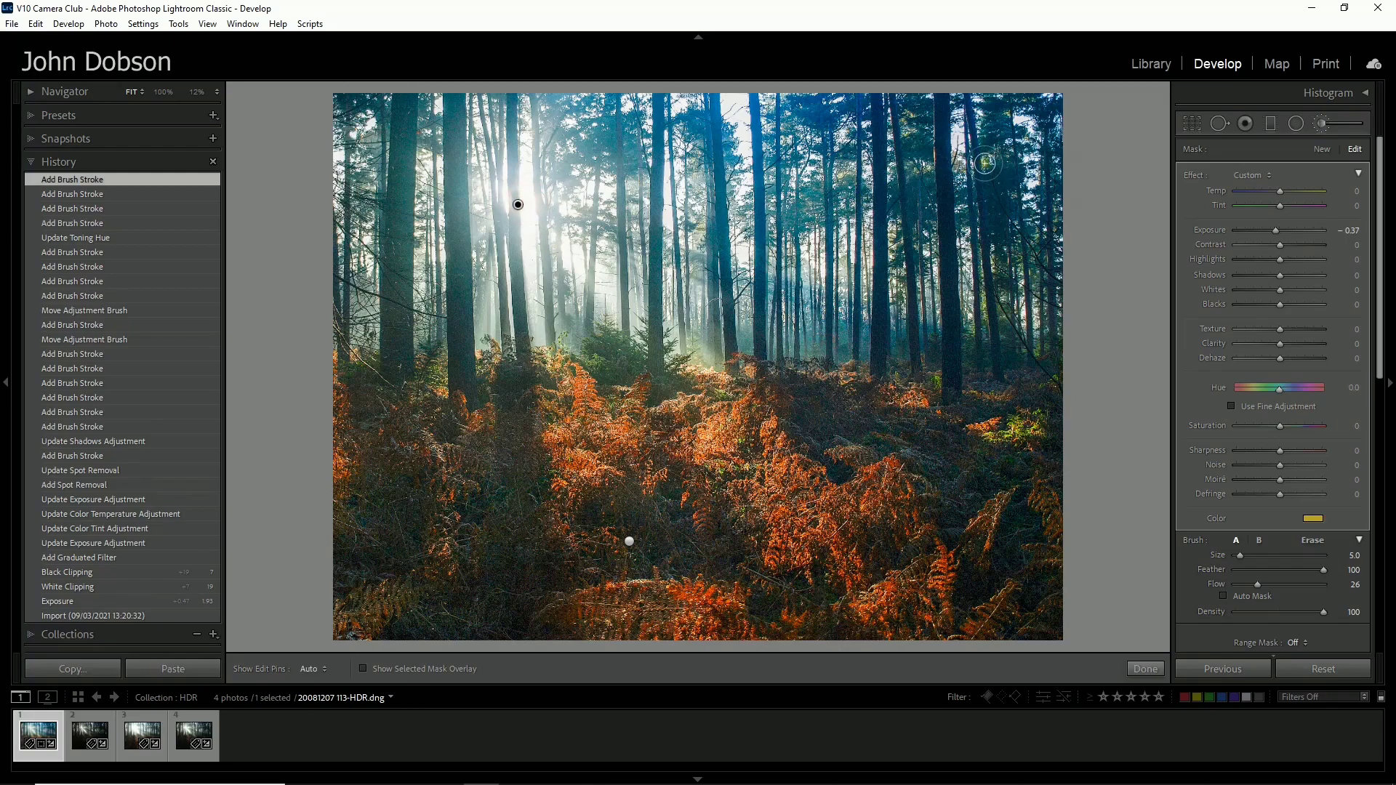
scroll(985, 164, up, 8)
click(1008, 160)
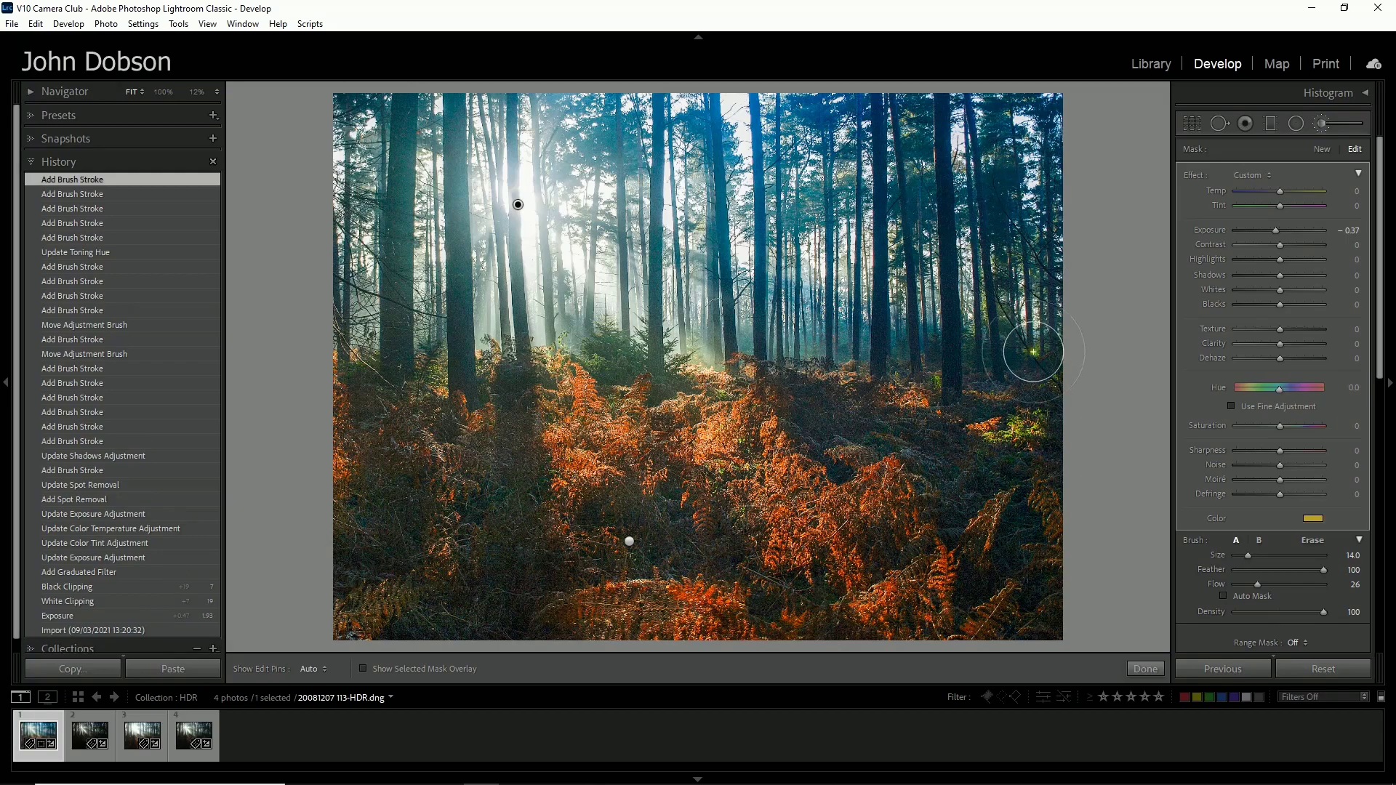
Step: Switch all brush adjustments off and on several times to compare the image with and without them
scroll(1207, 582, down, 3)
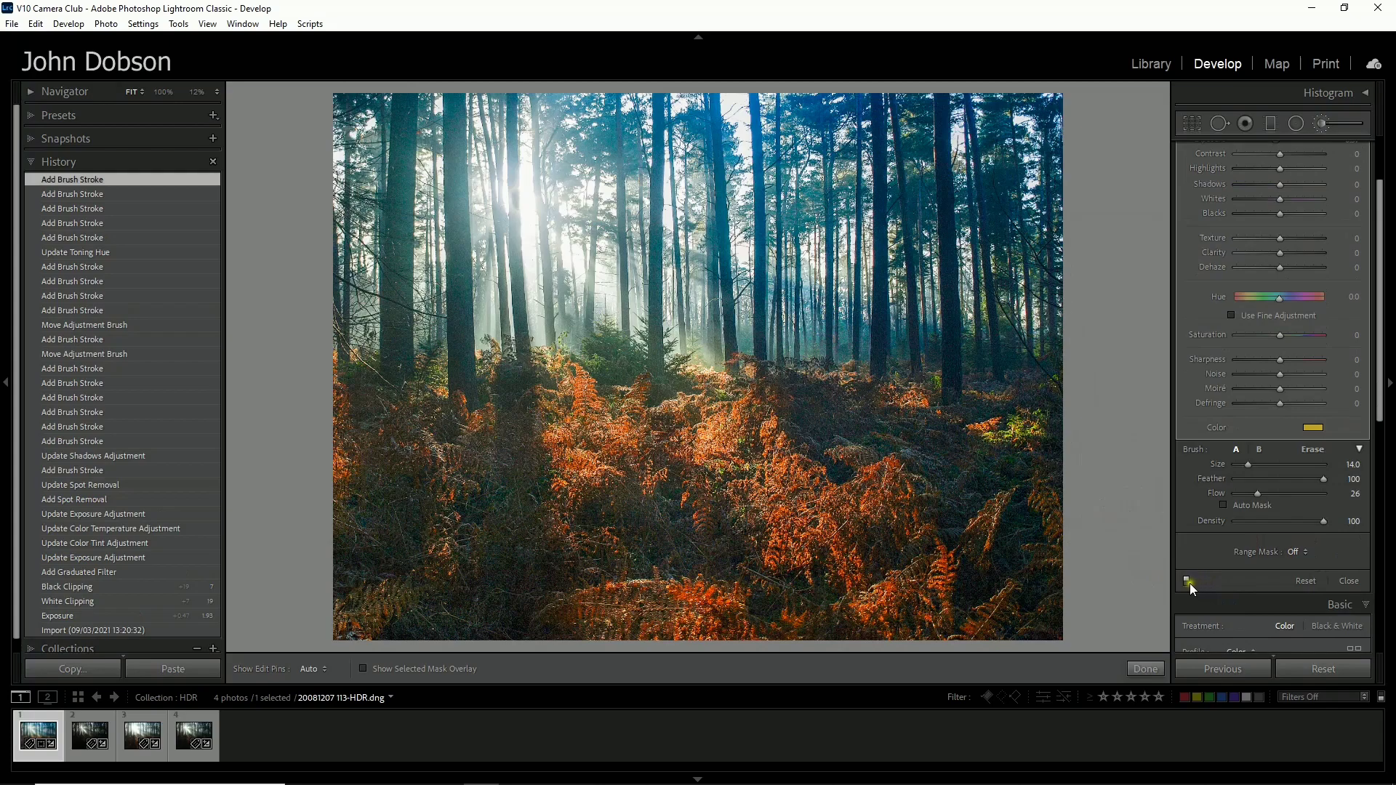
click(1188, 583)
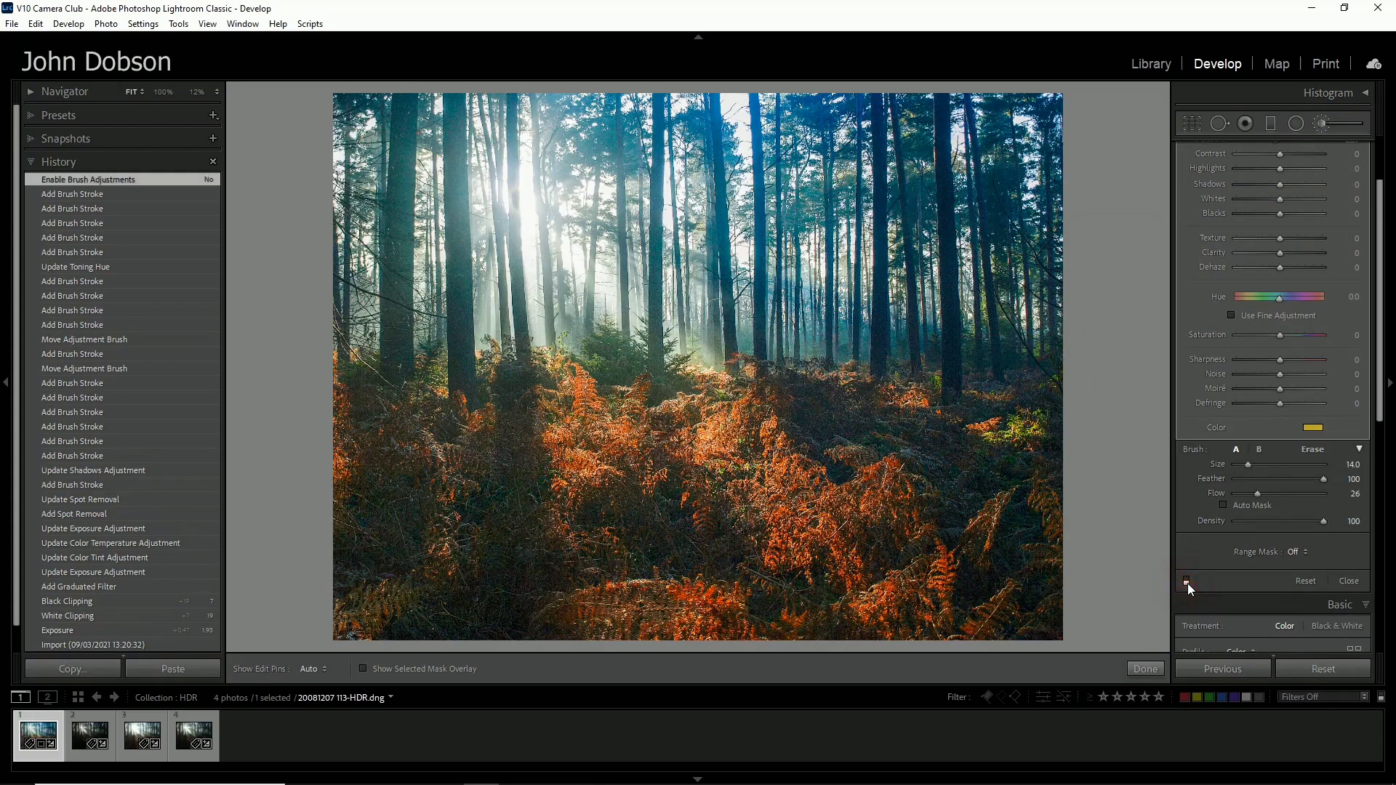
click(1188, 584)
click(1188, 583)
click(1188, 583)
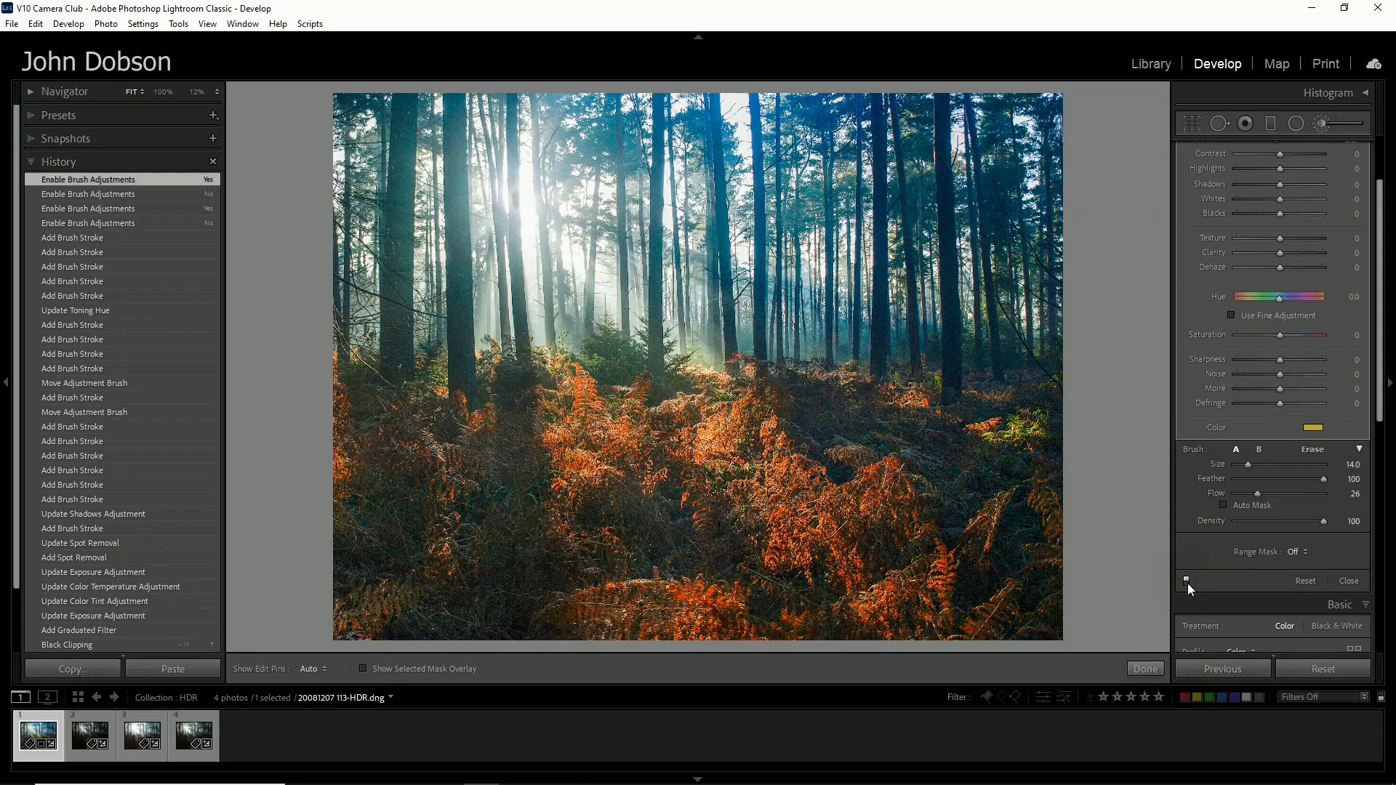
click(1188, 583)
click(1187, 583)
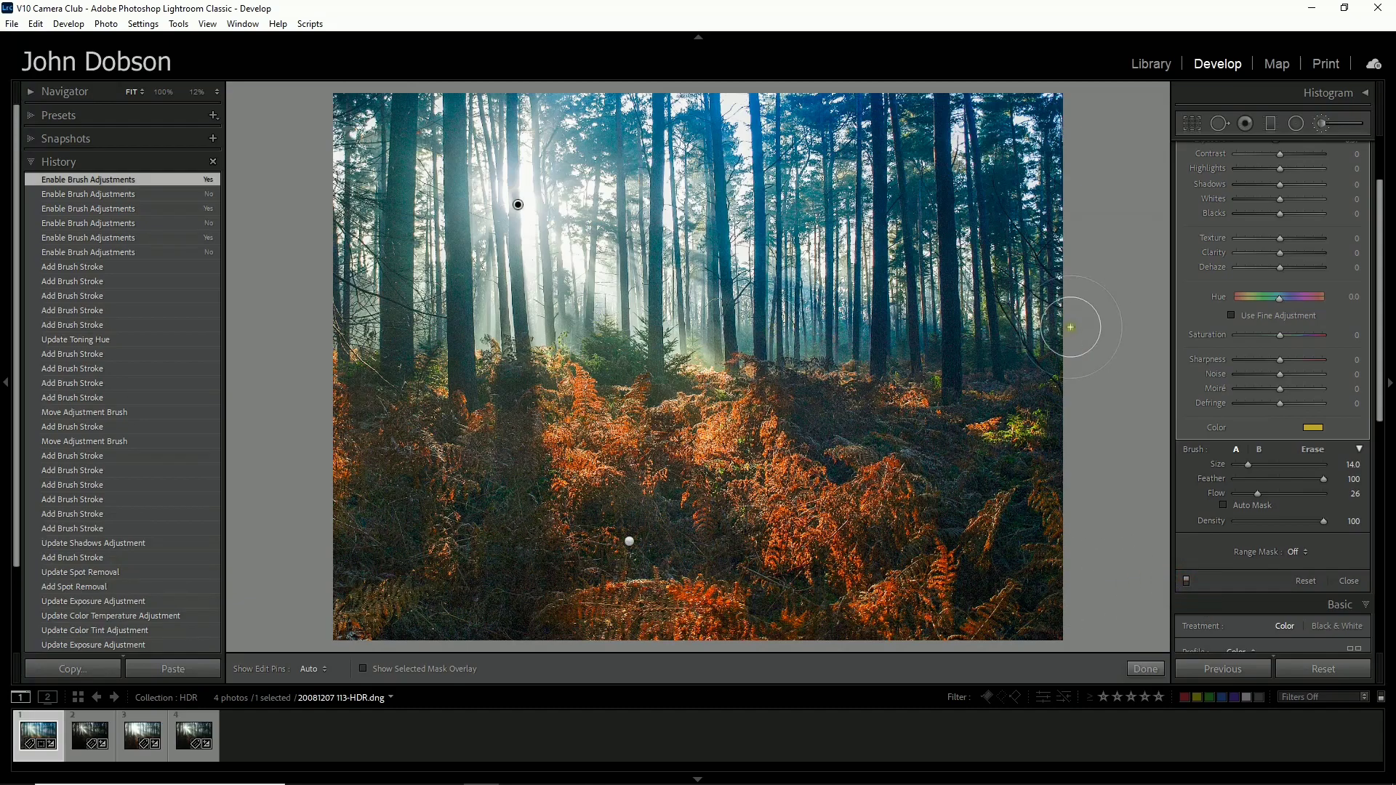
Step: Start an untinted brush adjustment at Exposure -0.37, dabbing the trunk flare at size 6 and the ferns below it at size 21
scroll(1221, 291, up, 2)
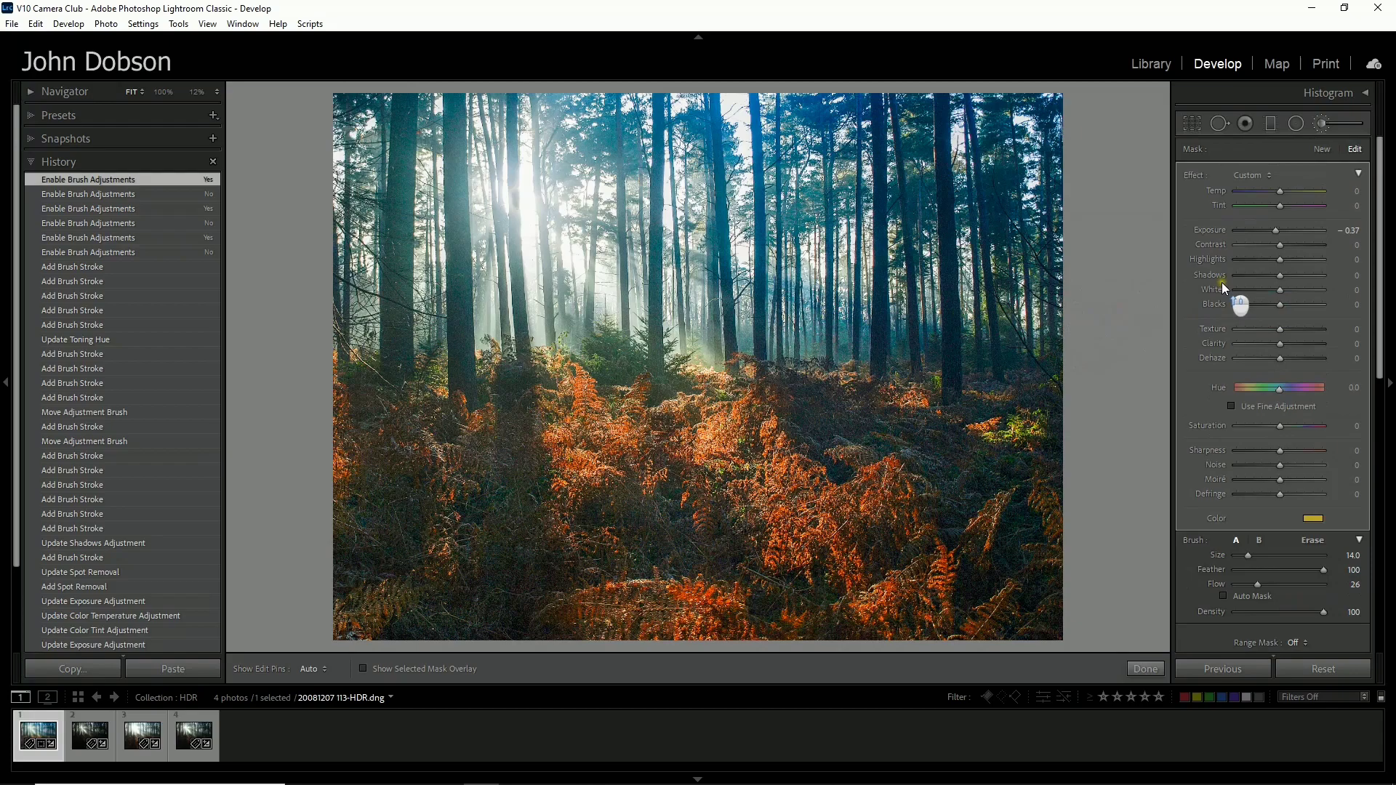
click(1320, 150)
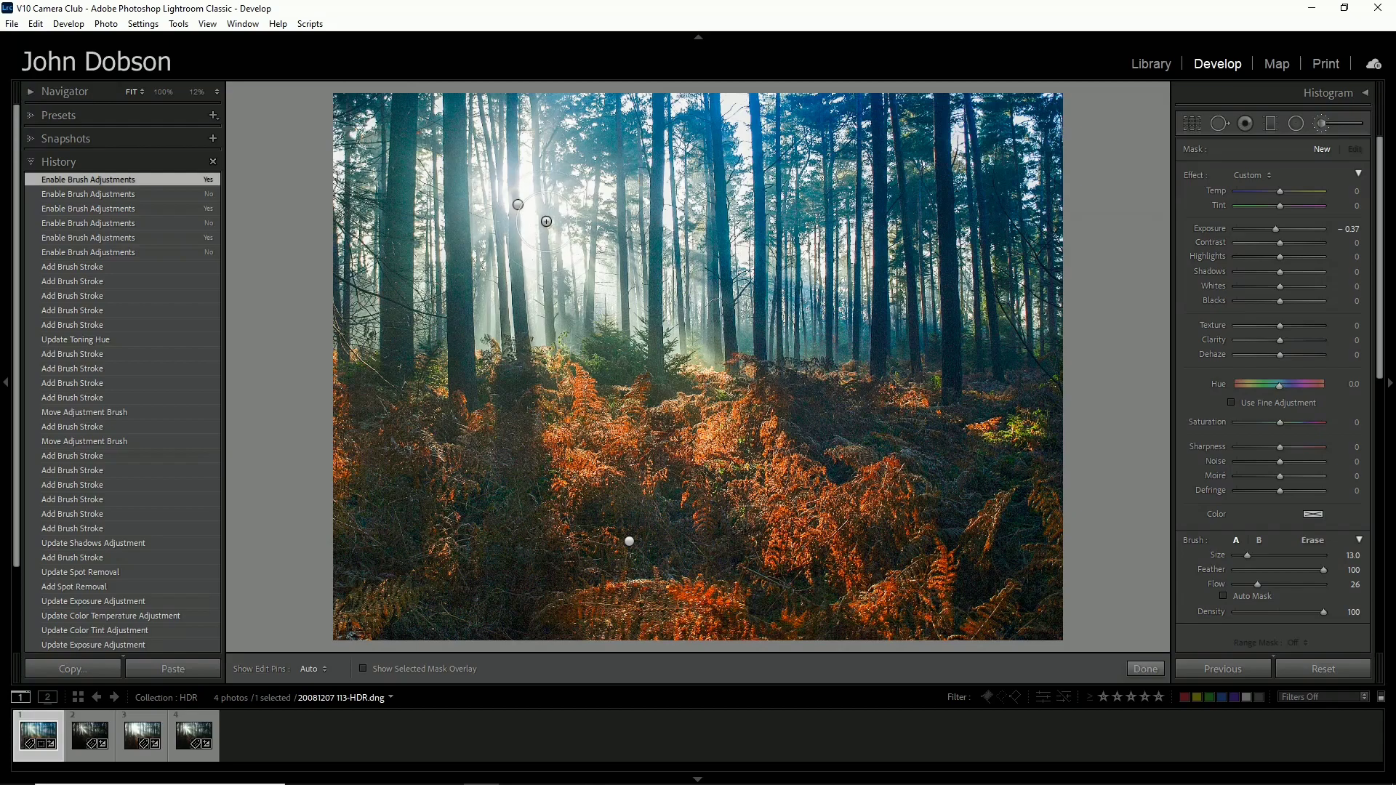
key(bracketleft)
key(bracketleft)
key(bracketleft)
click(520, 220)
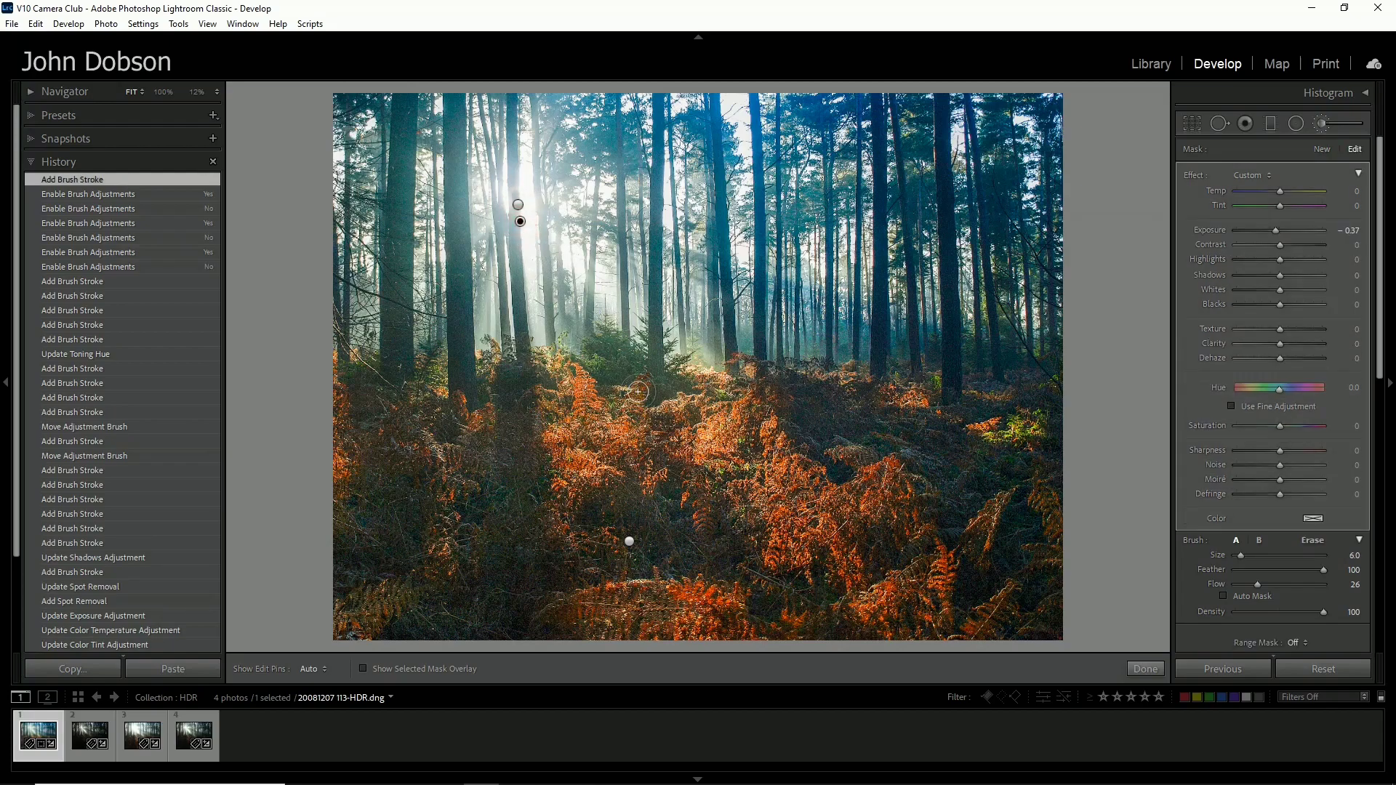
scroll(638, 391, up, 10)
scroll(651, 398, up, 2)
click(652, 399)
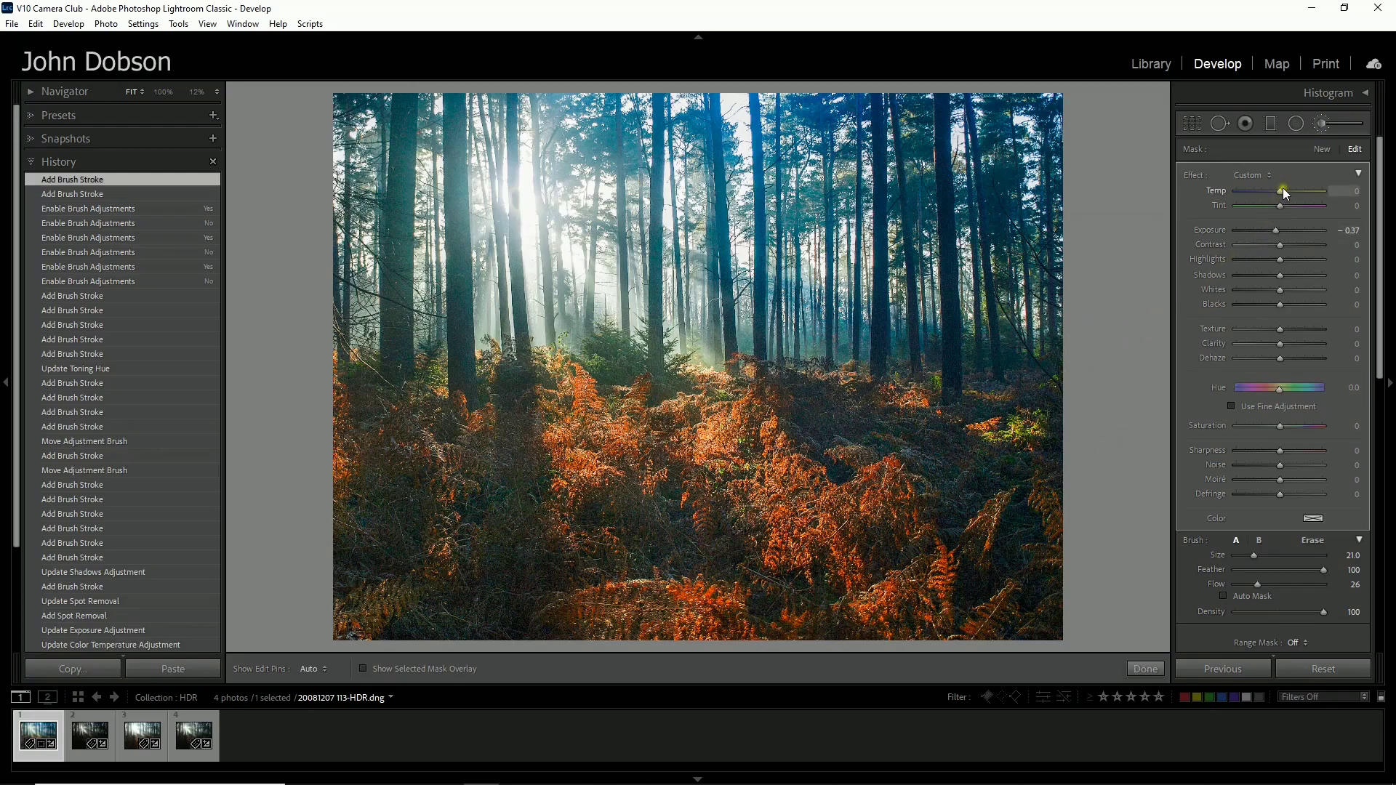
Step: Set the brush adjustment's Temp to -4 and Exposure to -0.64, dabbing the trunk flare at size 3 and the image's right edge at size 10
drag(1276, 192, 1271, 232)
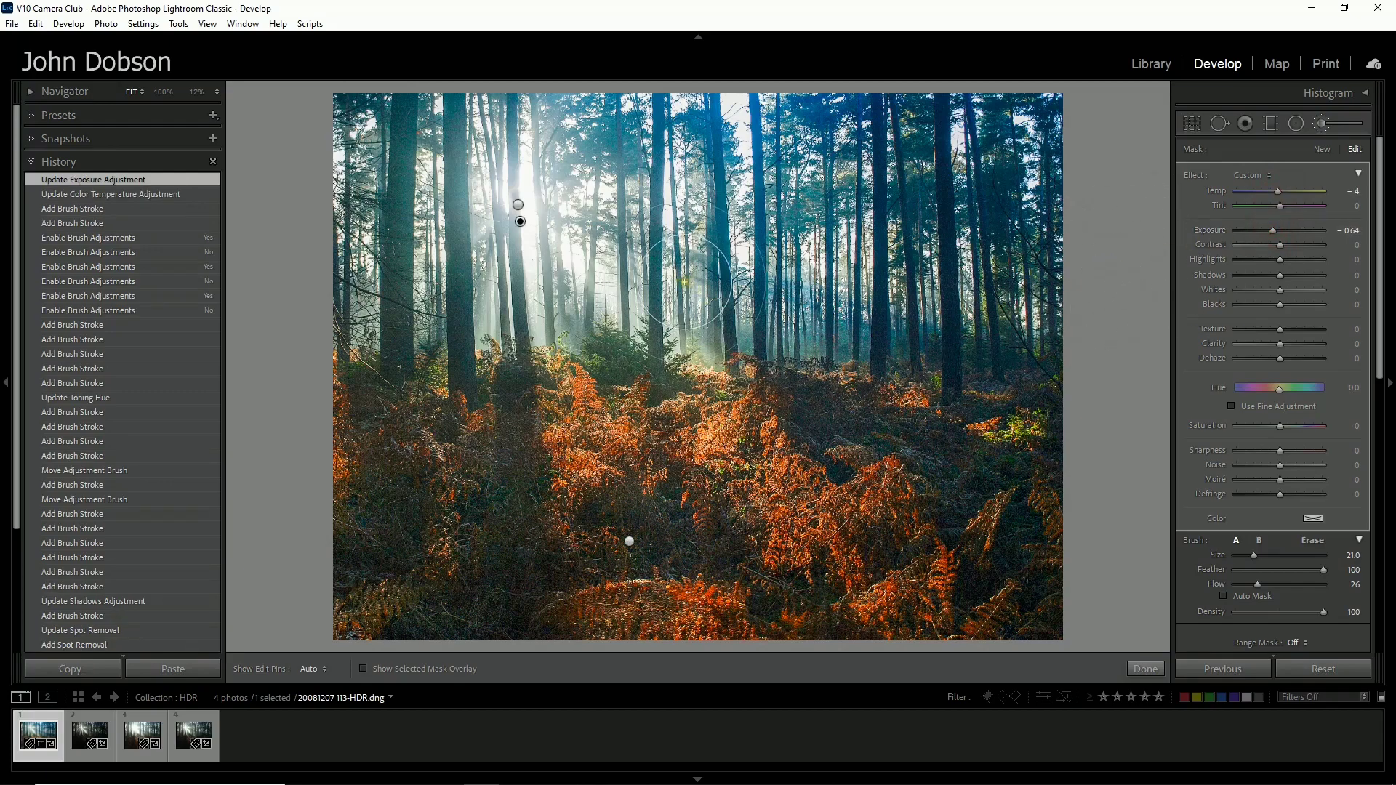
scroll(593, 228, up, 3)
scroll(592, 227, down, 2)
scroll(574, 227, down, 5)
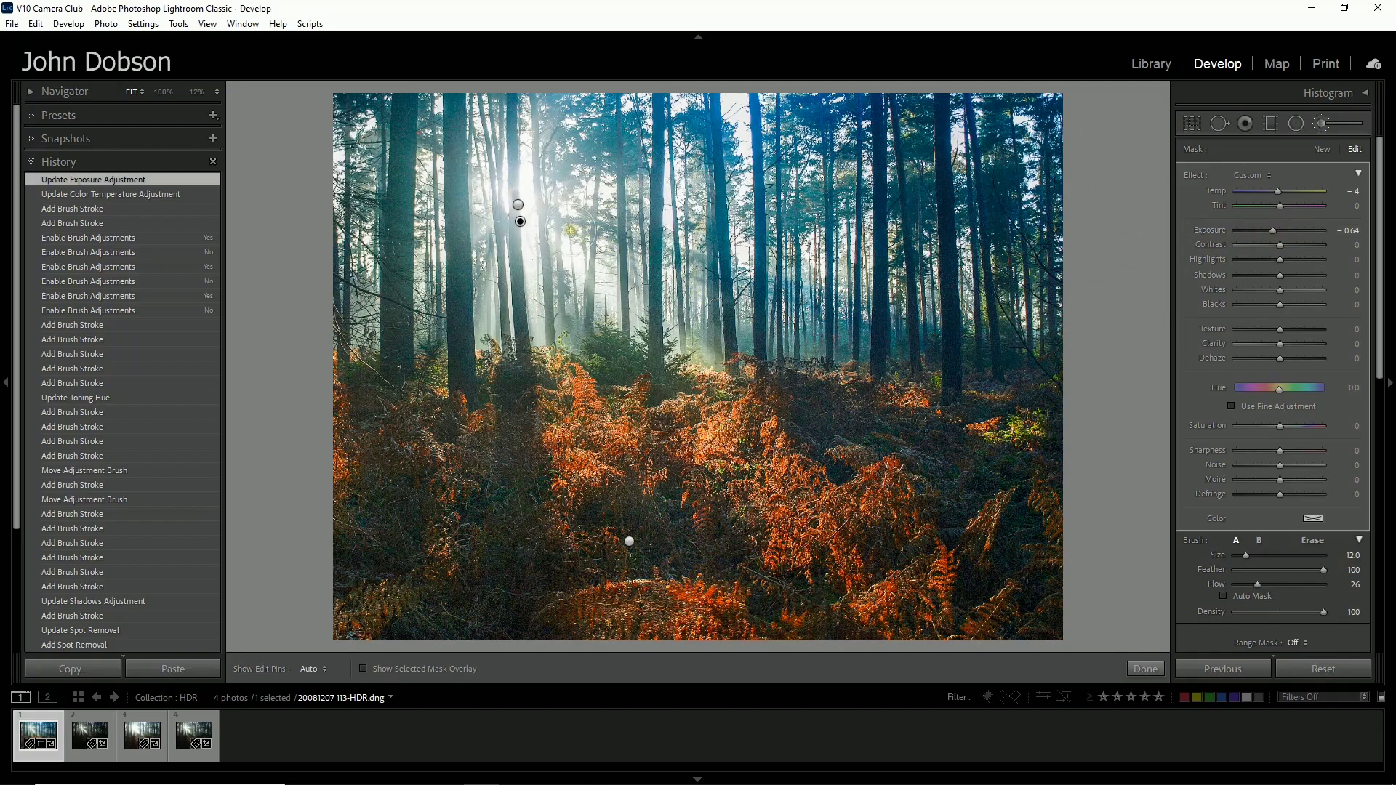
click(527, 207)
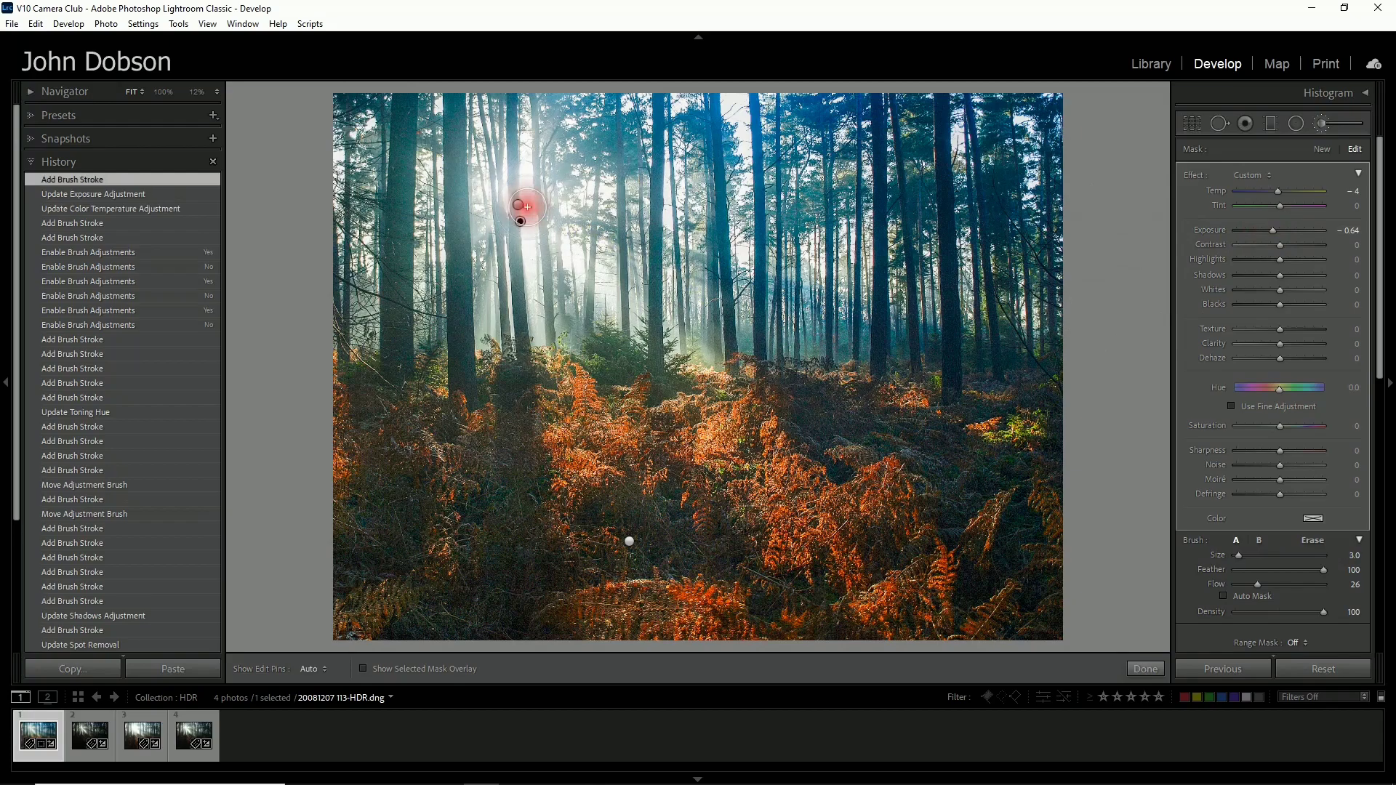
scroll(1041, 375, up, 4)
scroll(1044, 374, up, 2)
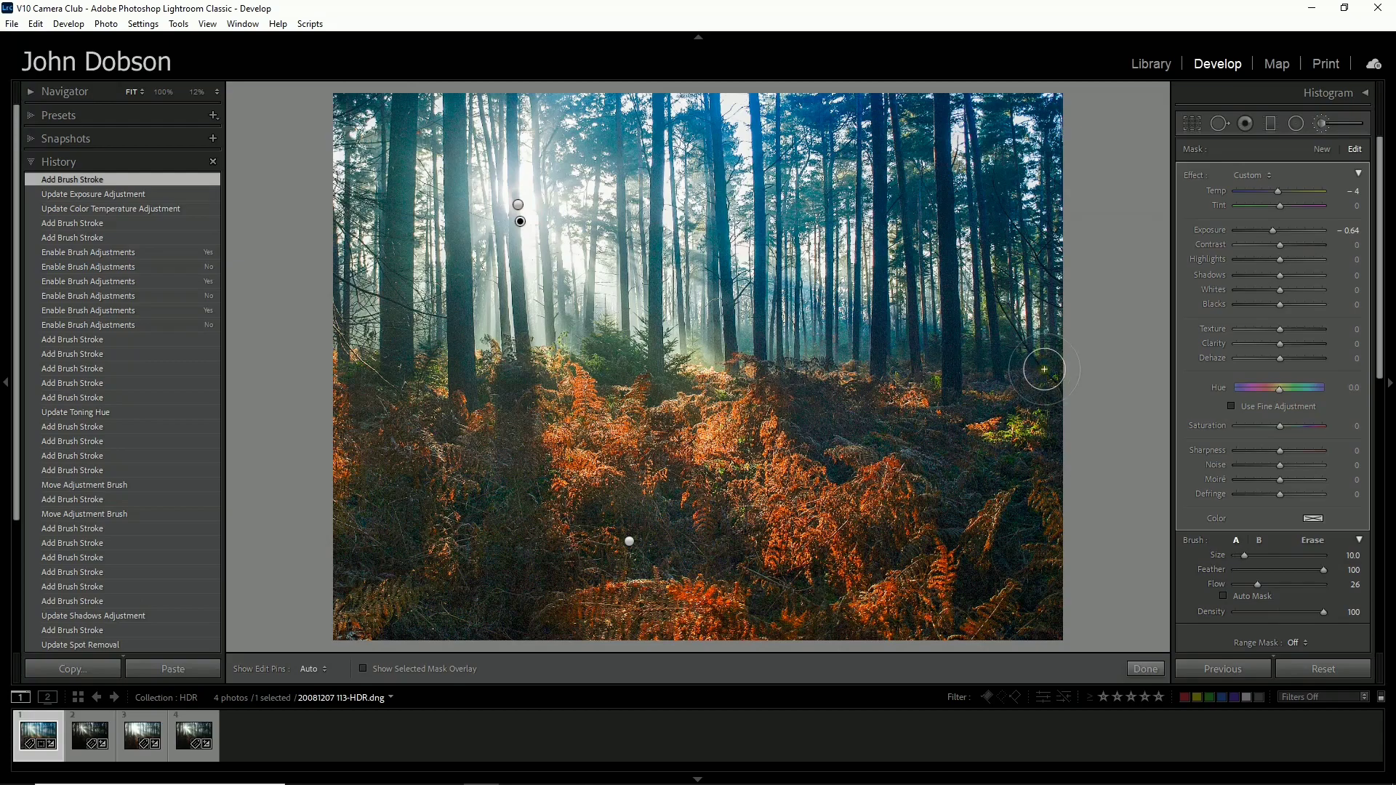
click(1049, 373)
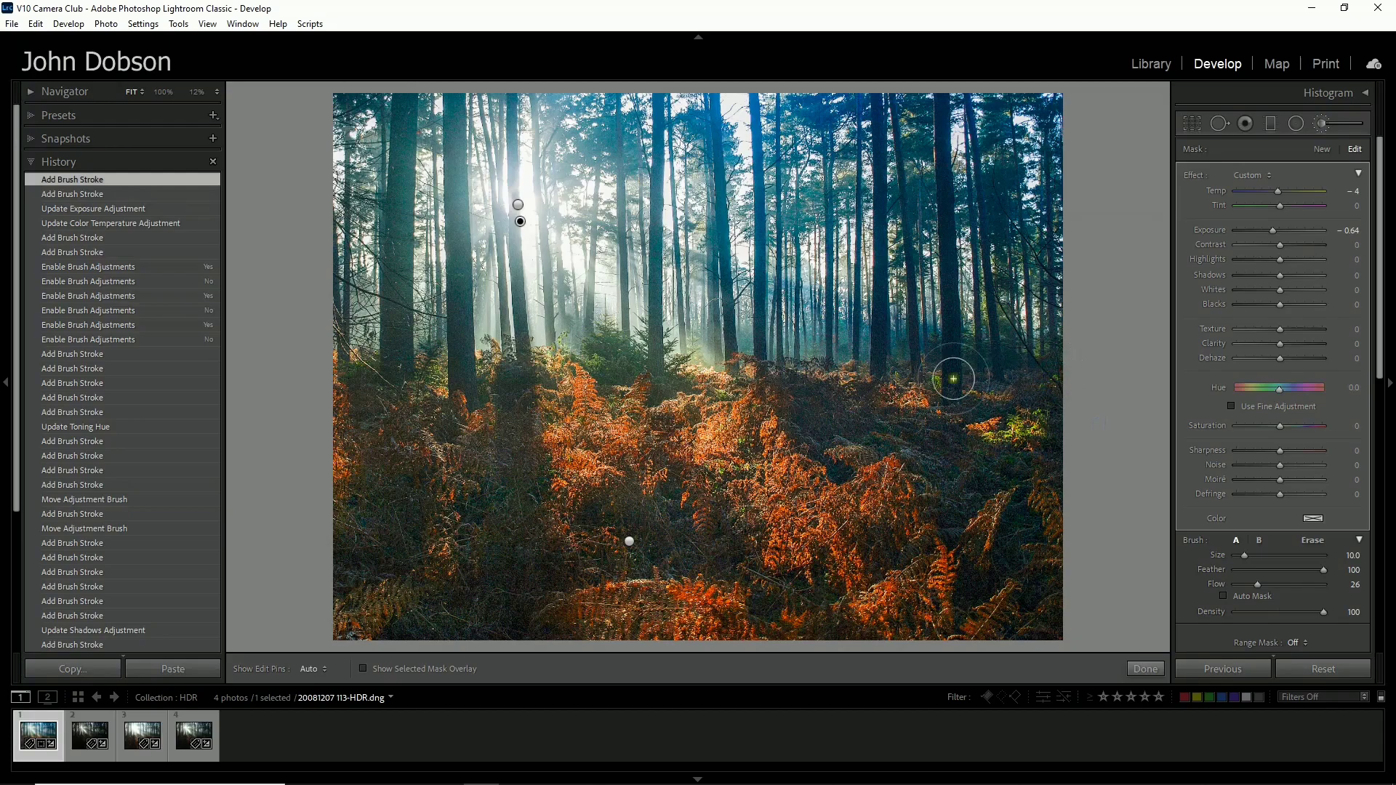
Step: Toggle the brush adjustments off and on twice to check the effect of the added strokes
scroll(1177, 533, down, 3)
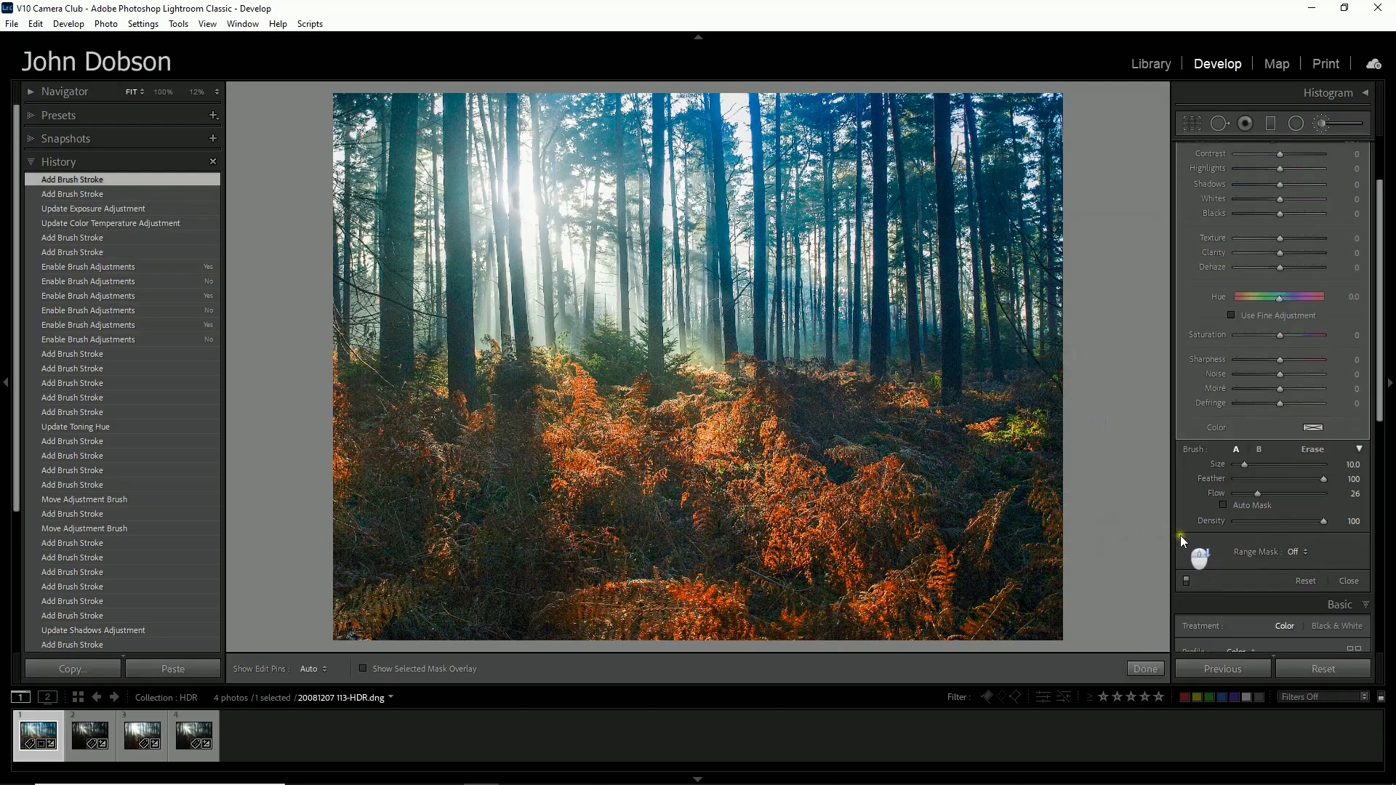
click(1184, 578)
click(1183, 577)
click(1184, 577)
click(1183, 580)
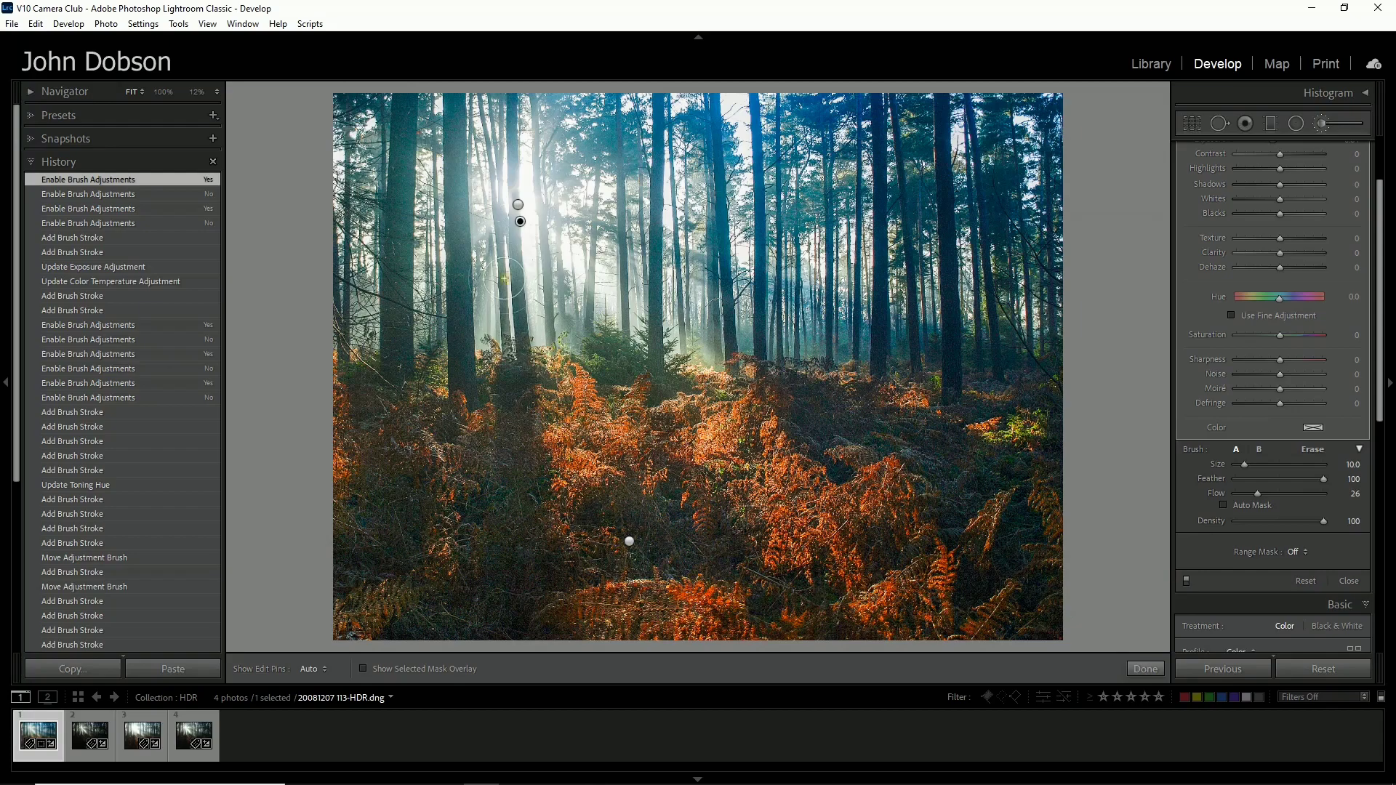
Step: With the edit pins hidden, reset the selected brush adjustment's effects and set its Exposure to 0.71
key(h)
click(163, 92)
mouse_move(368, 161)
mouse_down()
mouse_move(521, 490)
mouse_move(488, 467)
mouse_move(505, 527)
mouse_up()
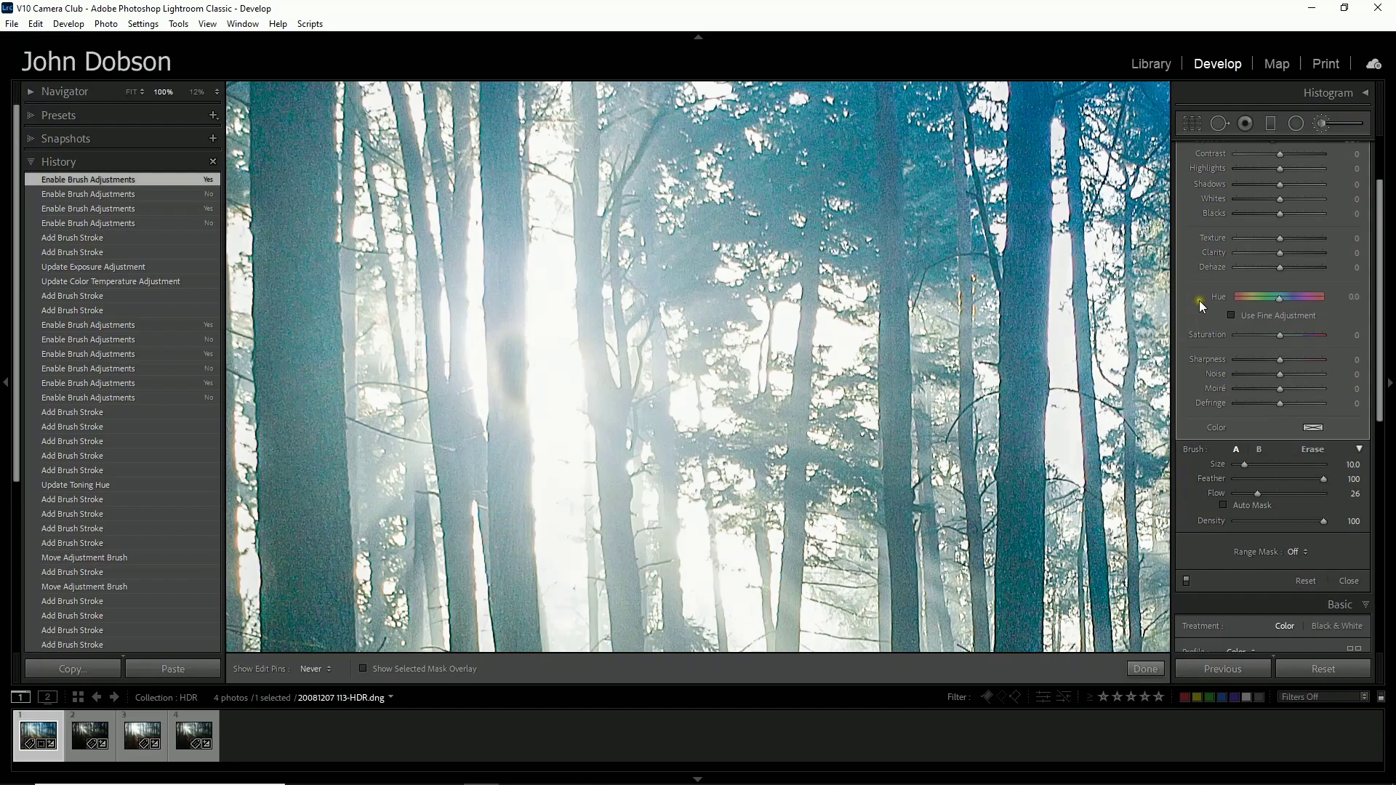
scroll(1237, 301, up, 3)
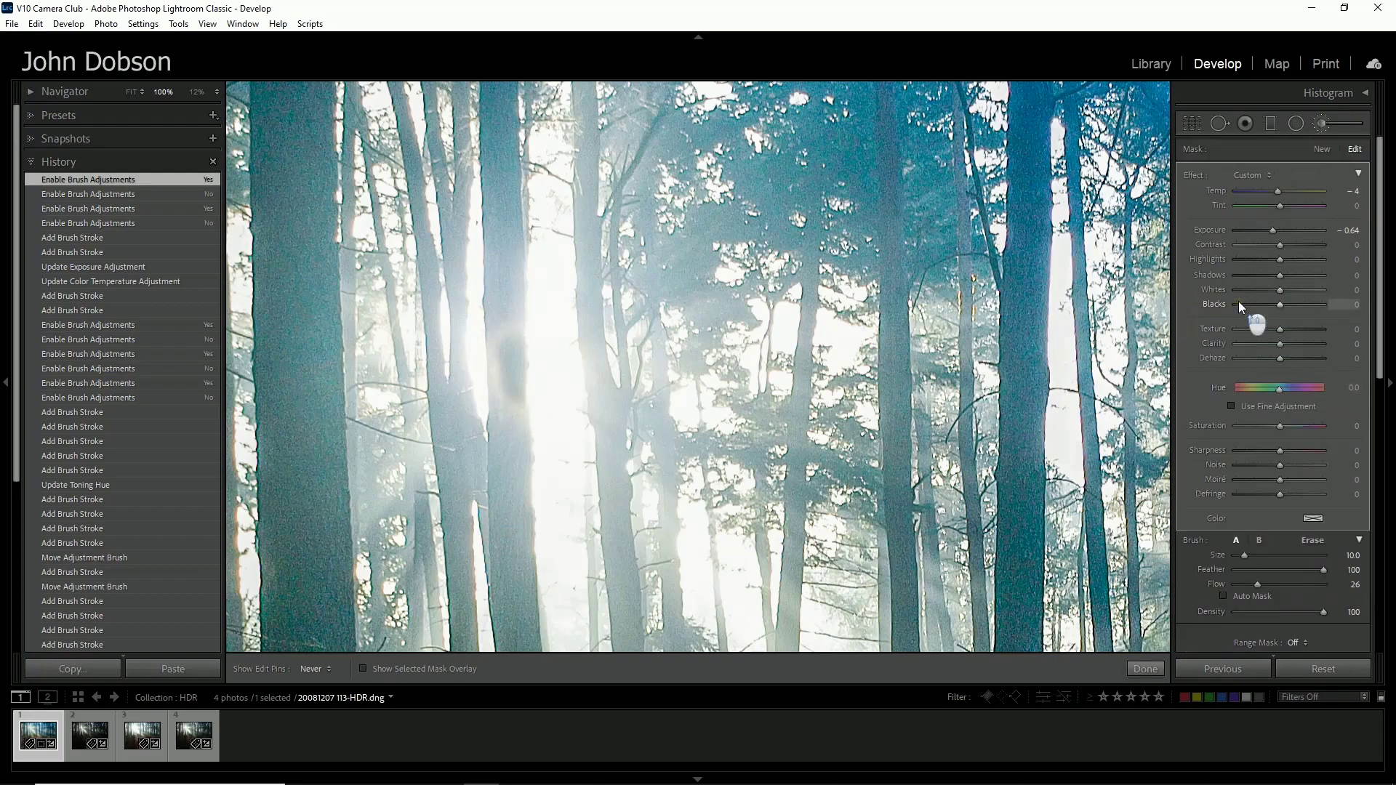
double_click(1193, 173)
drag(1280, 230, 1289, 230)
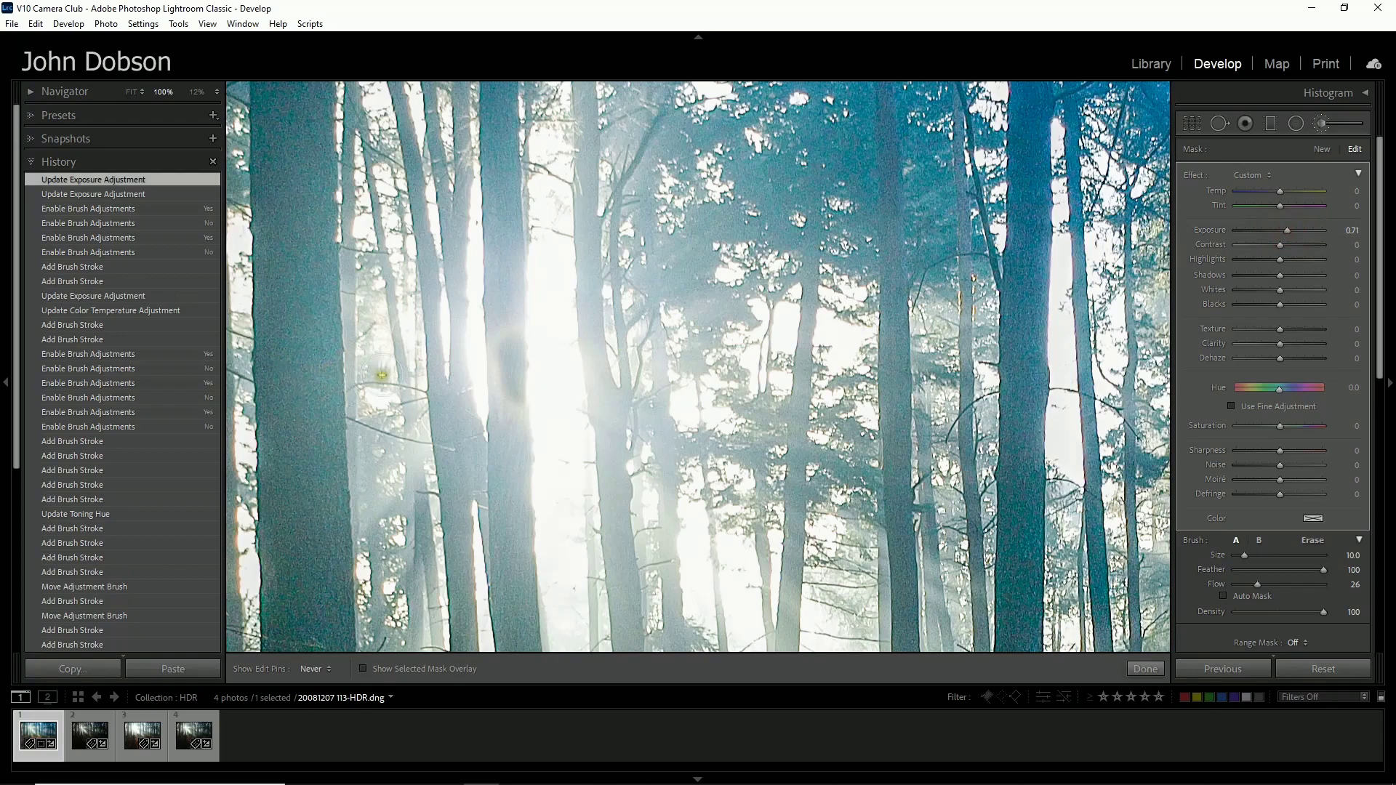
Step: Brush the dark patch on the flared trunk at size 6, trying Exposure 3.80 and settling on 2.12
drag(502, 367, 513, 373)
scroll(513, 373, down, 3)
drag(509, 355, 513, 392)
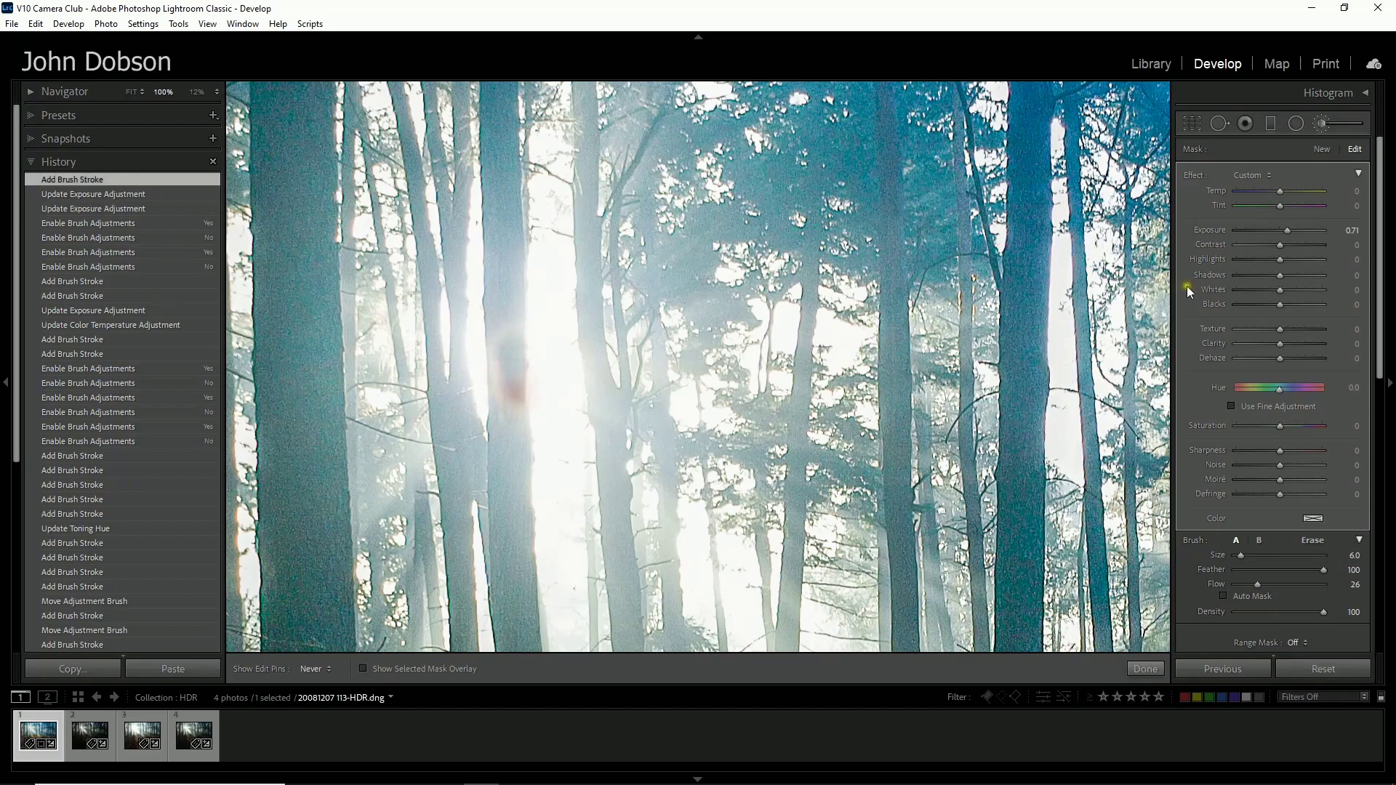
drag(1287, 229, 1321, 230)
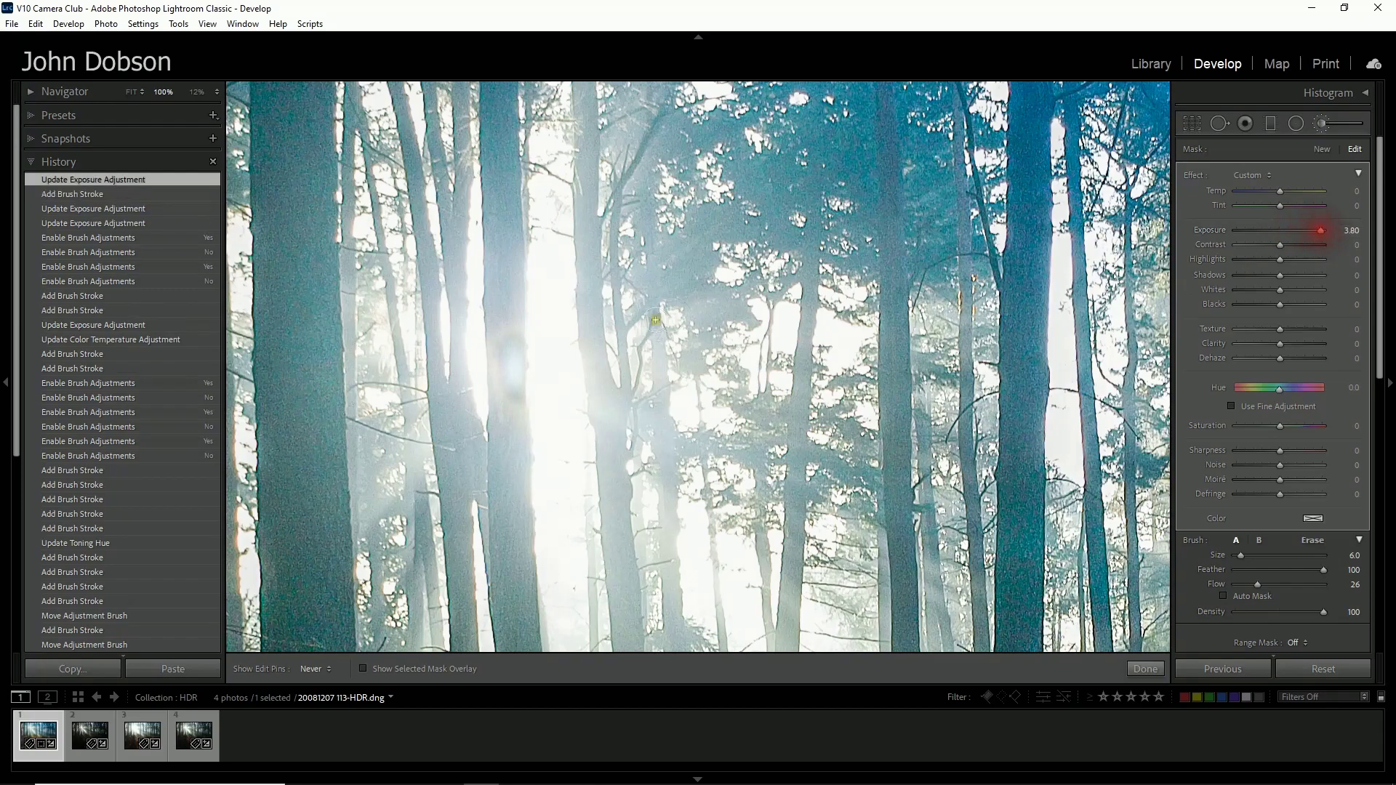
drag(508, 342, 514, 390)
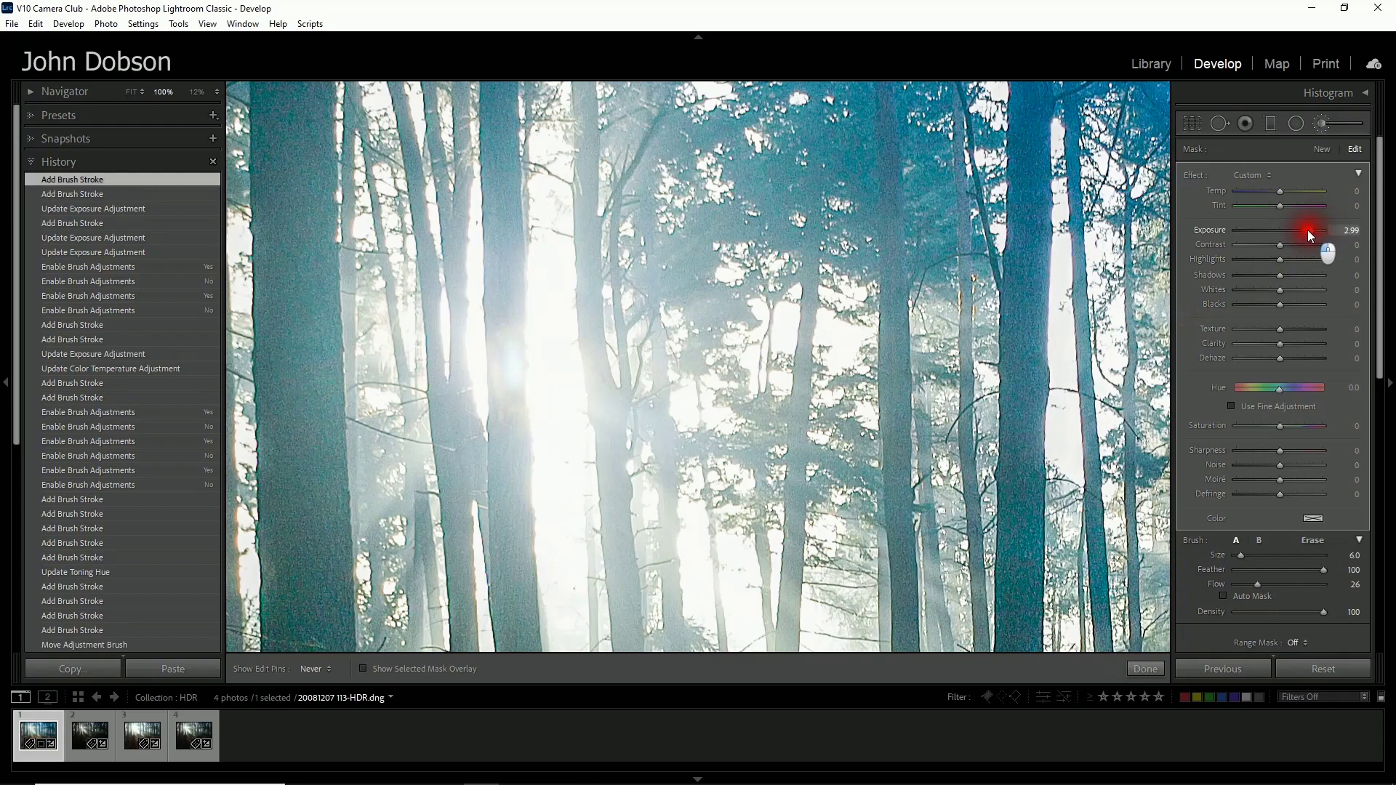
drag(1303, 230, 1298, 231)
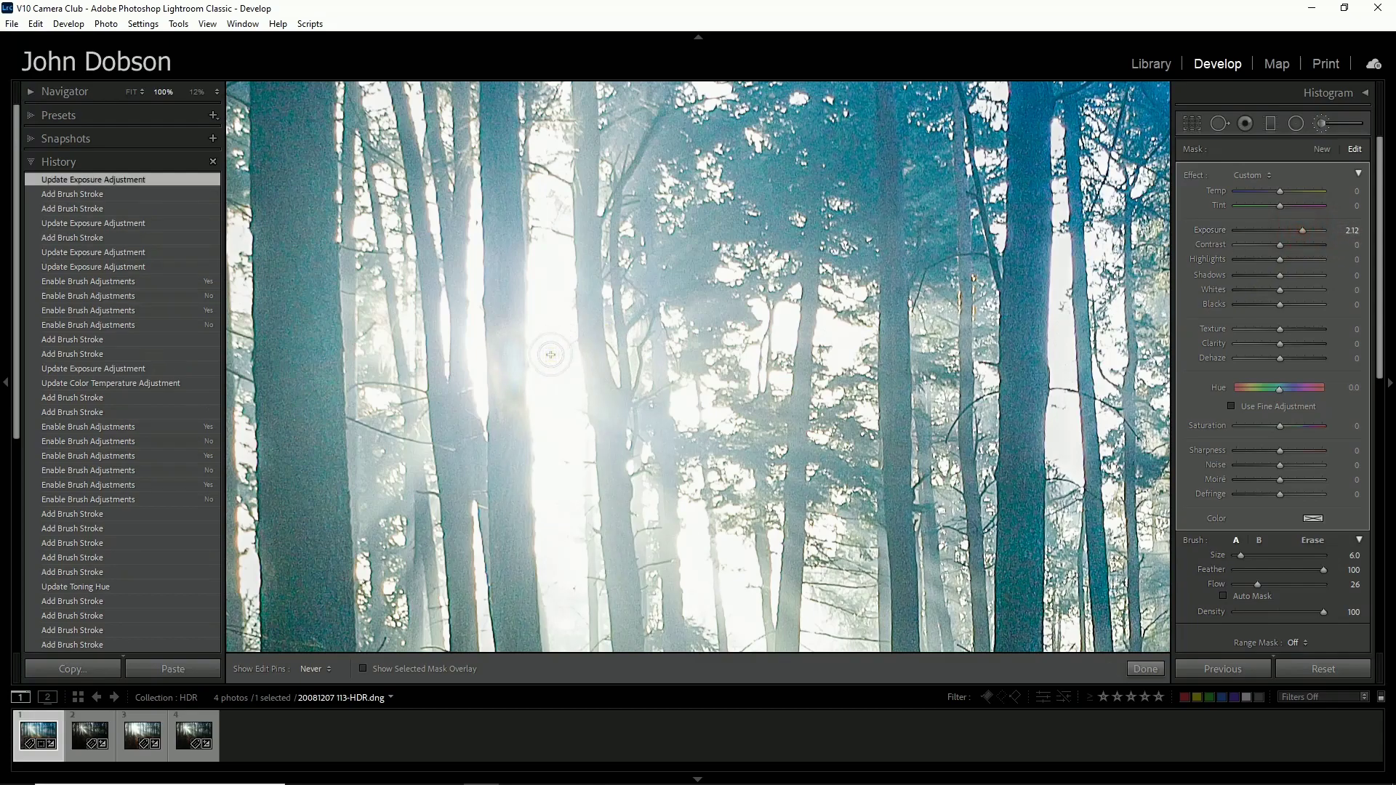
Step: Enlarge the brush to size 21, brush the bright gap beside the flared trunk and dab the trunk patch repeatedly
key(bracketright)
key(bracketright)
mouse_move(573, 365)
mouse_down()
mouse_move(570, 349)
mouse_move(570, 380)
mouse_move(570, 333)
mouse_move(575, 389)
mouse_move(570, 343)
mouse_move(547, 397)
mouse_up()
click(515, 394)
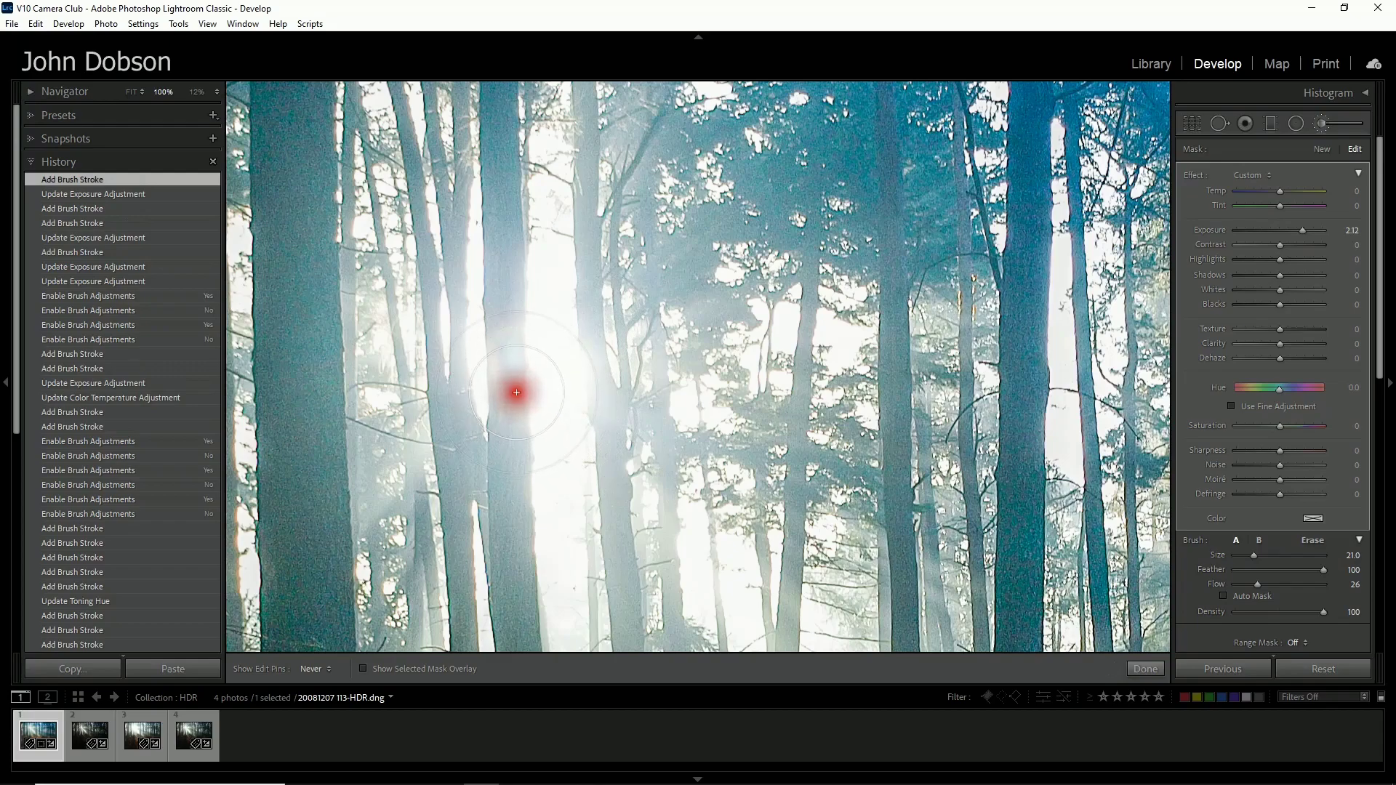
click(516, 396)
click(515, 398)
click(513, 341)
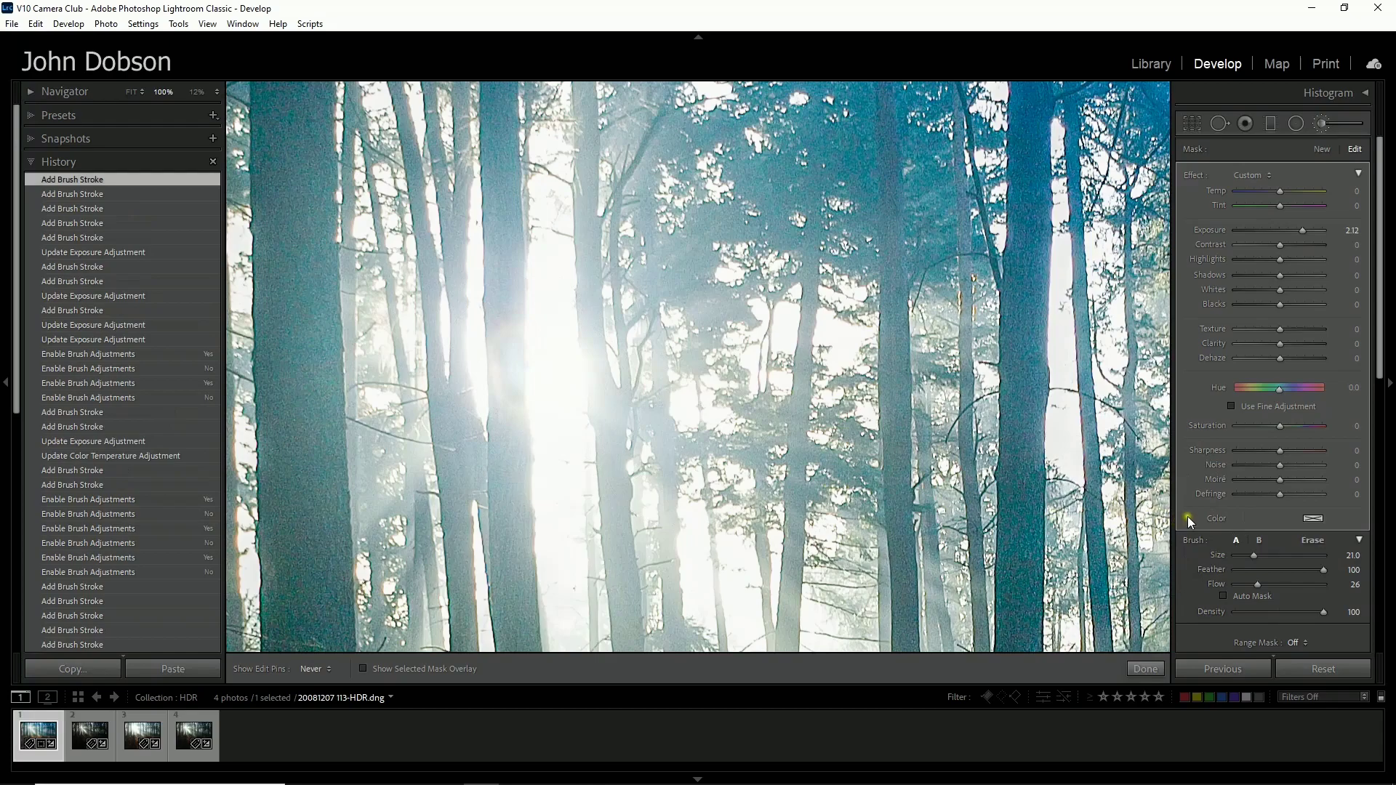
Step: Limit the brush adjustment with a Luminance range mask set to 31/100 and finish the brush editing
scroll(1240, 578, down, 3)
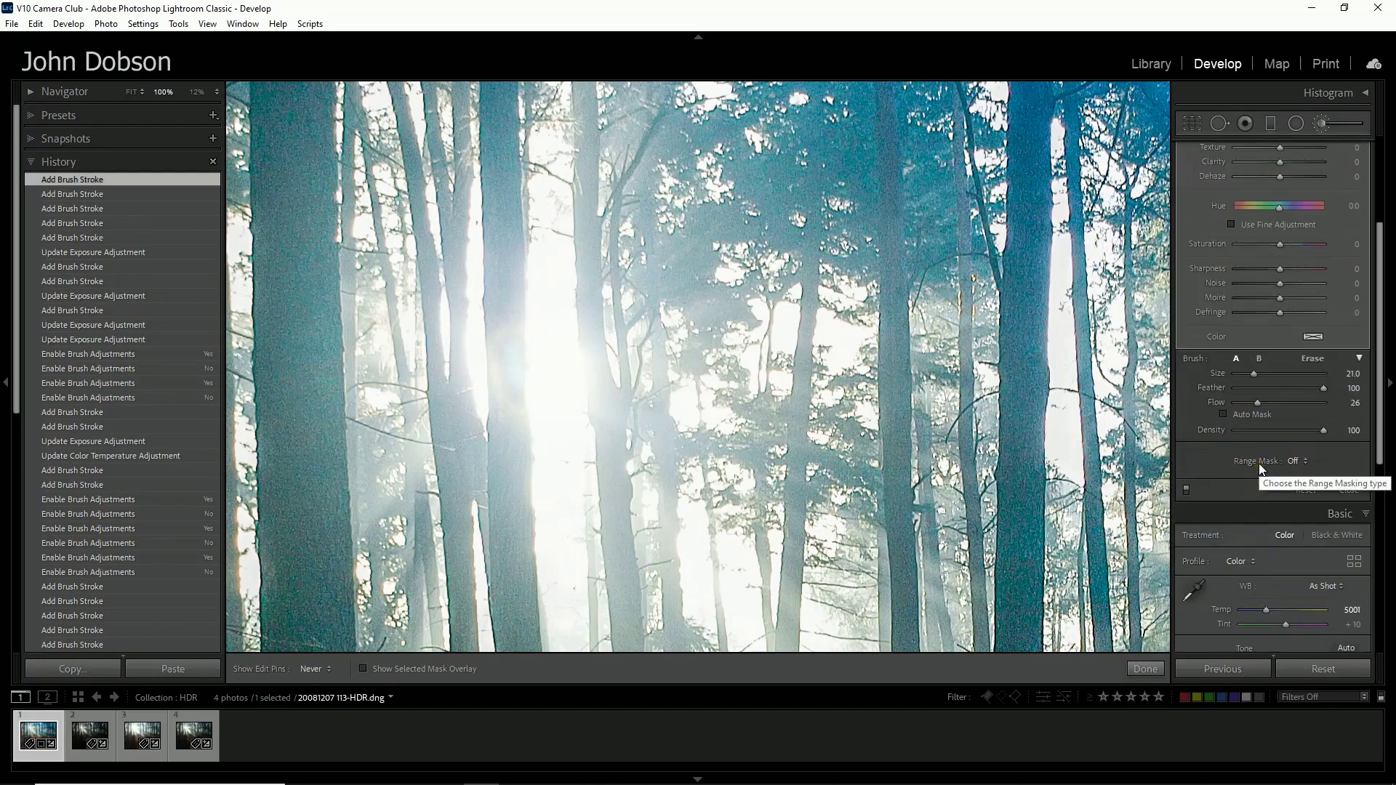
click(1299, 461)
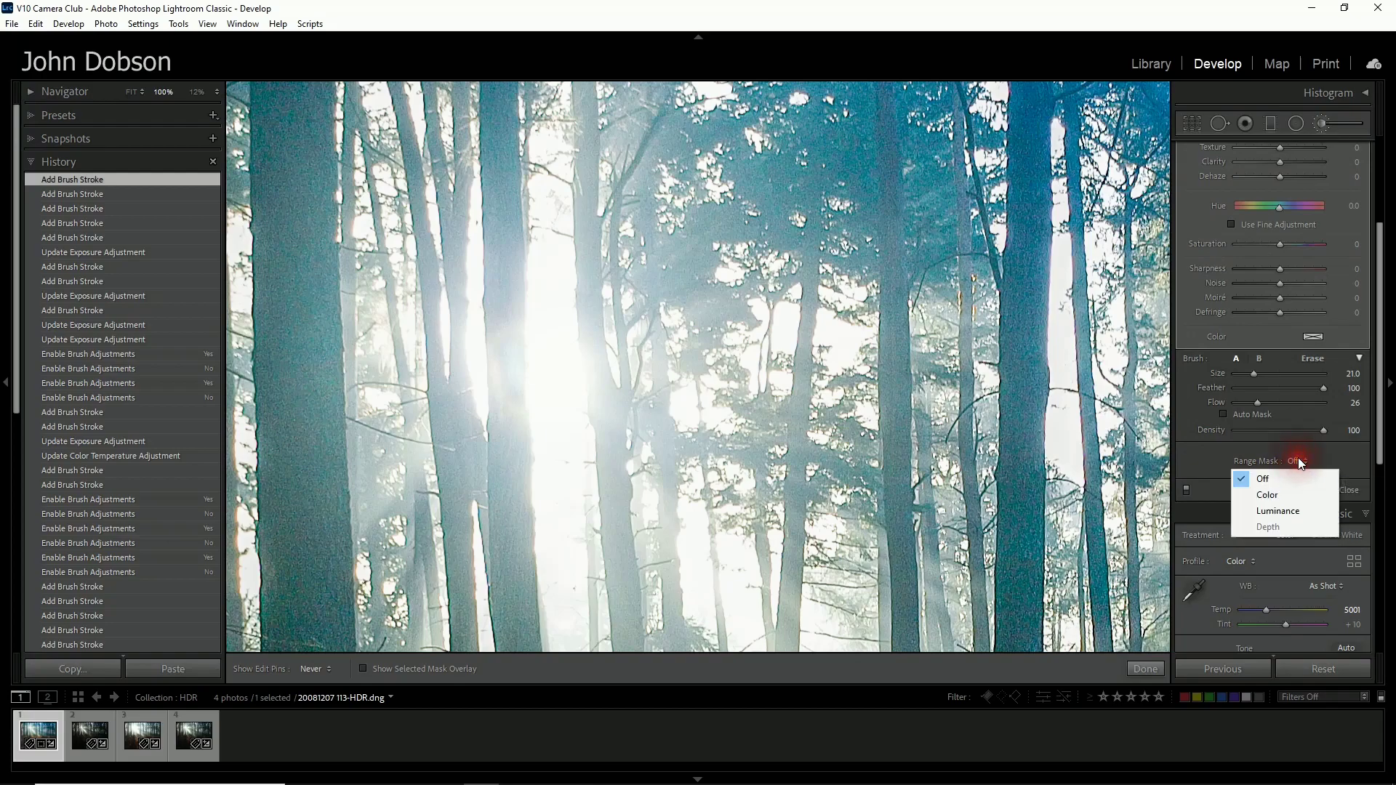
click(1277, 511)
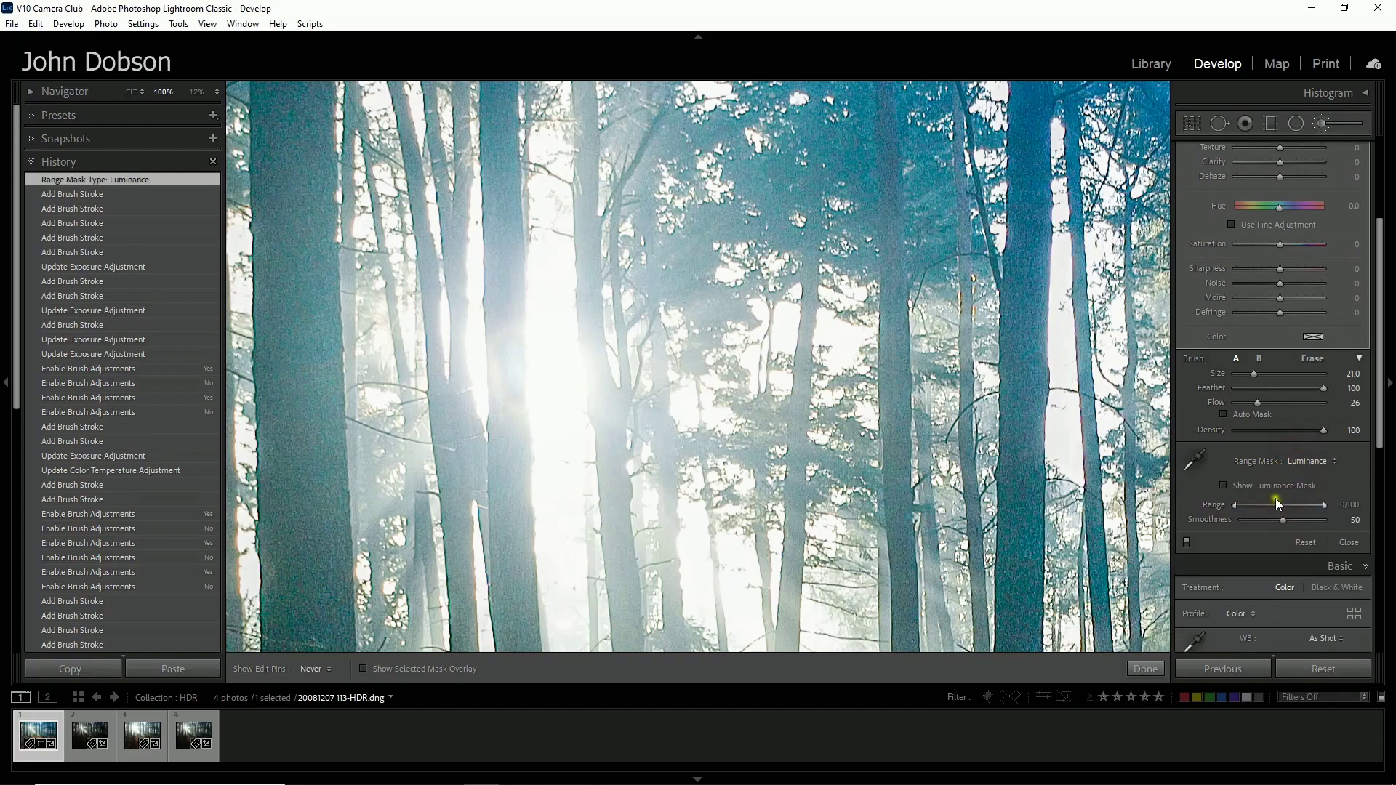
click(1234, 505)
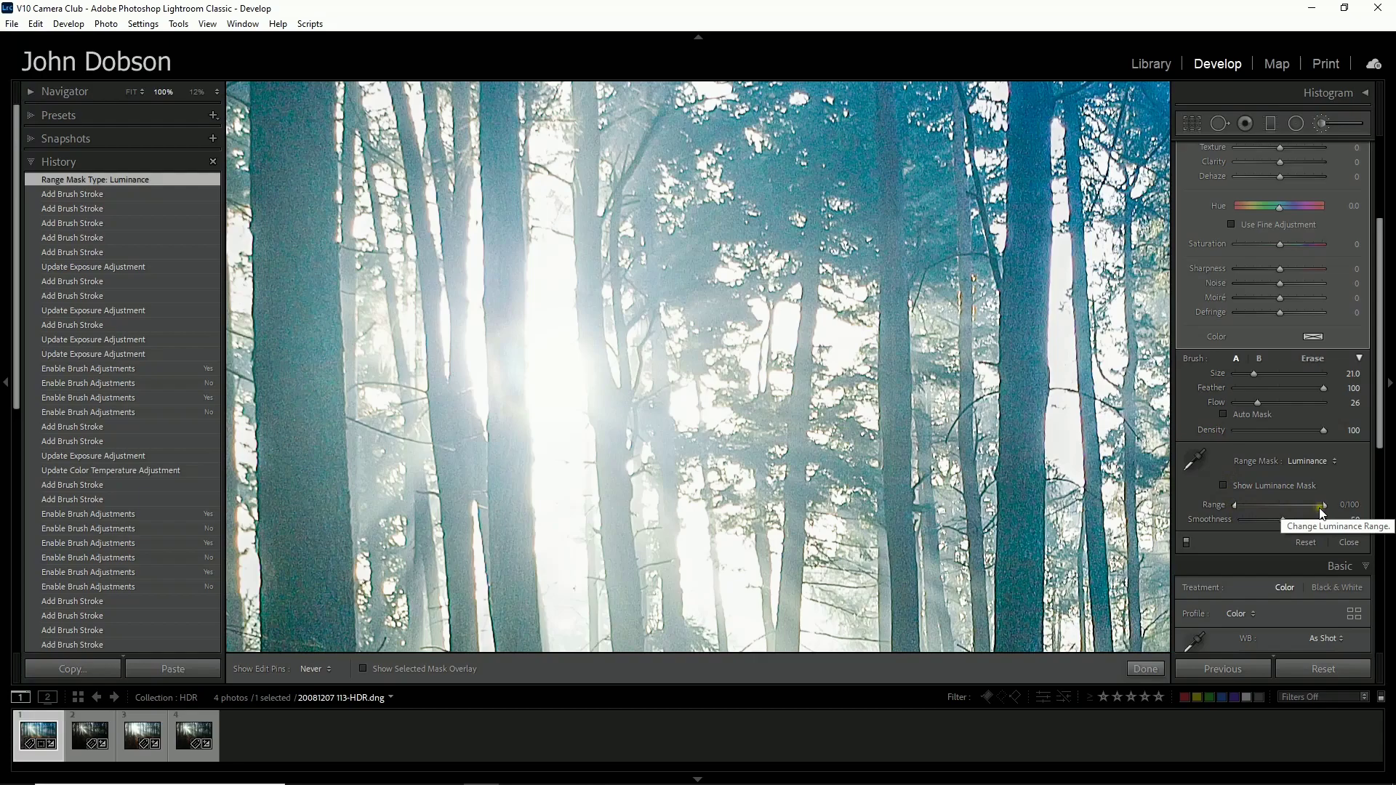
mouse_move(1324, 504)
mouse_down()
mouse_move(1279, 506)
mouse_move(1325, 500)
mouse_up()
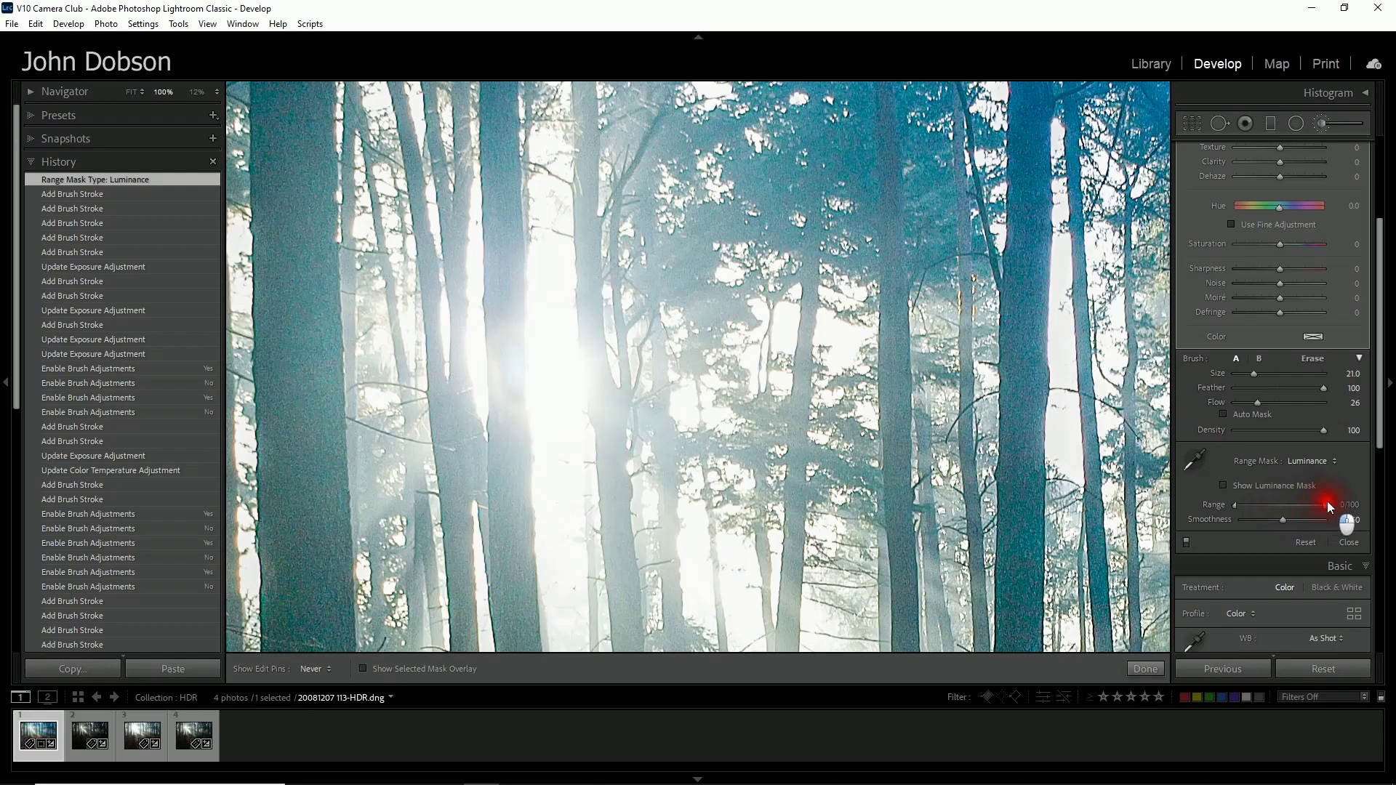
drag(1237, 505, 1244, 507)
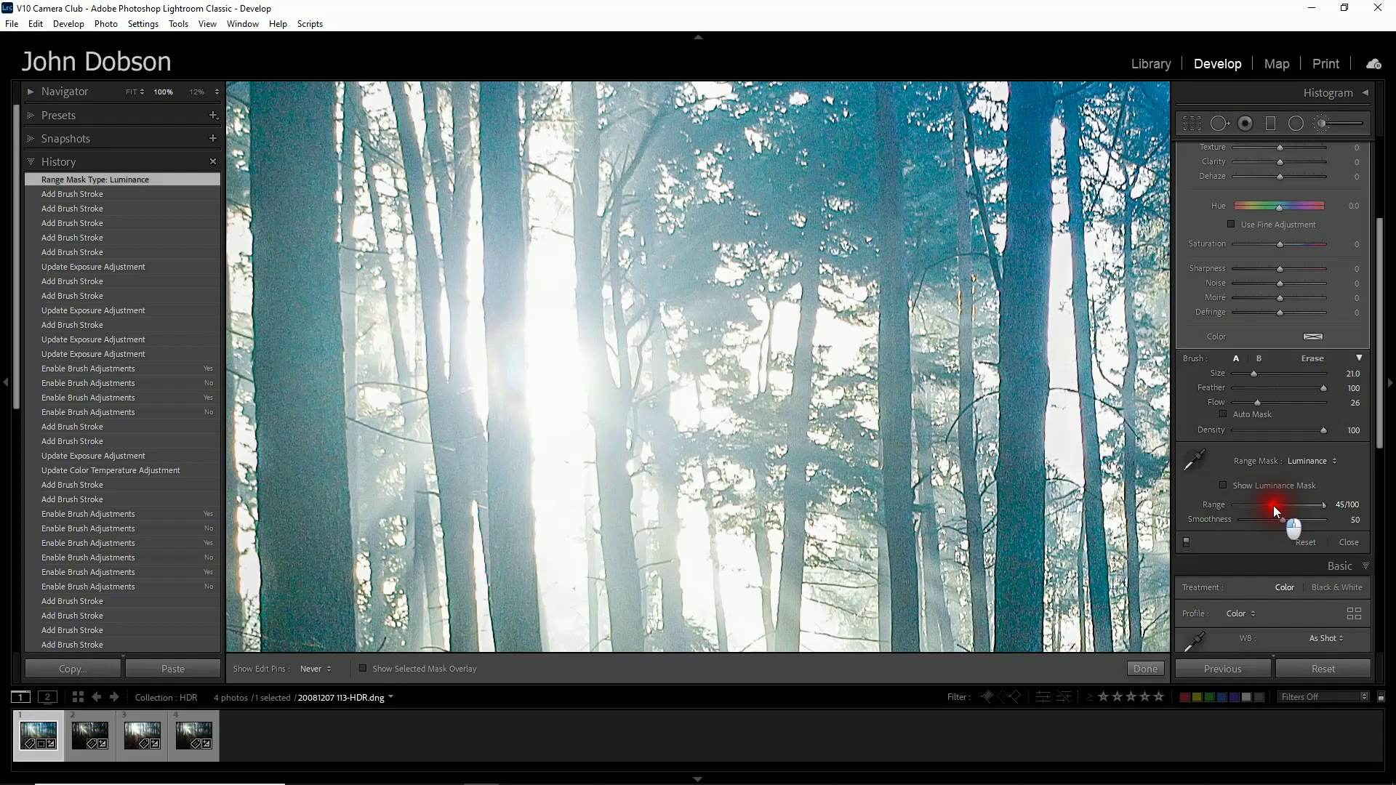
drag(1263, 506, 1324, 509)
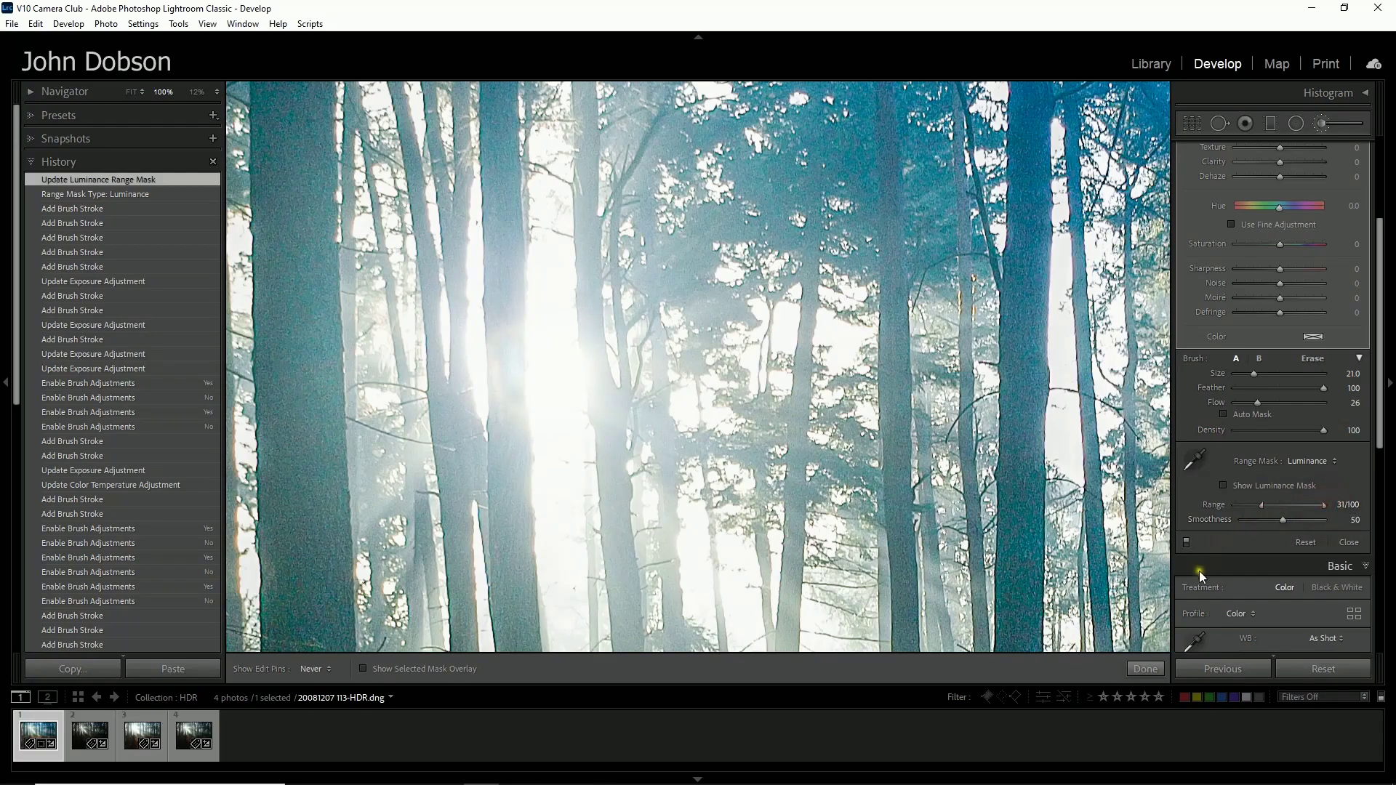
click(1145, 669)
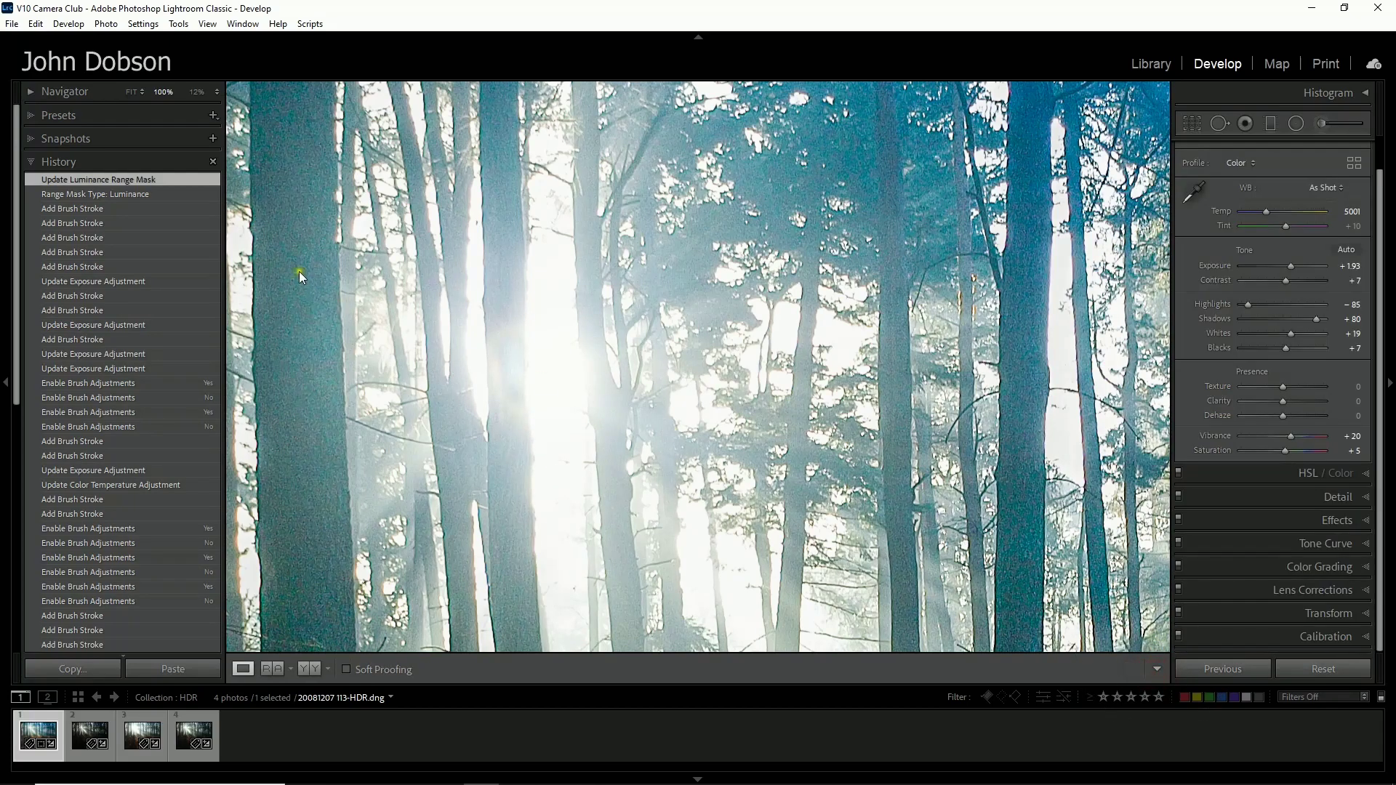
Step: Review the whole image, and examine the ferns and misty trees at 100%
click(131, 92)
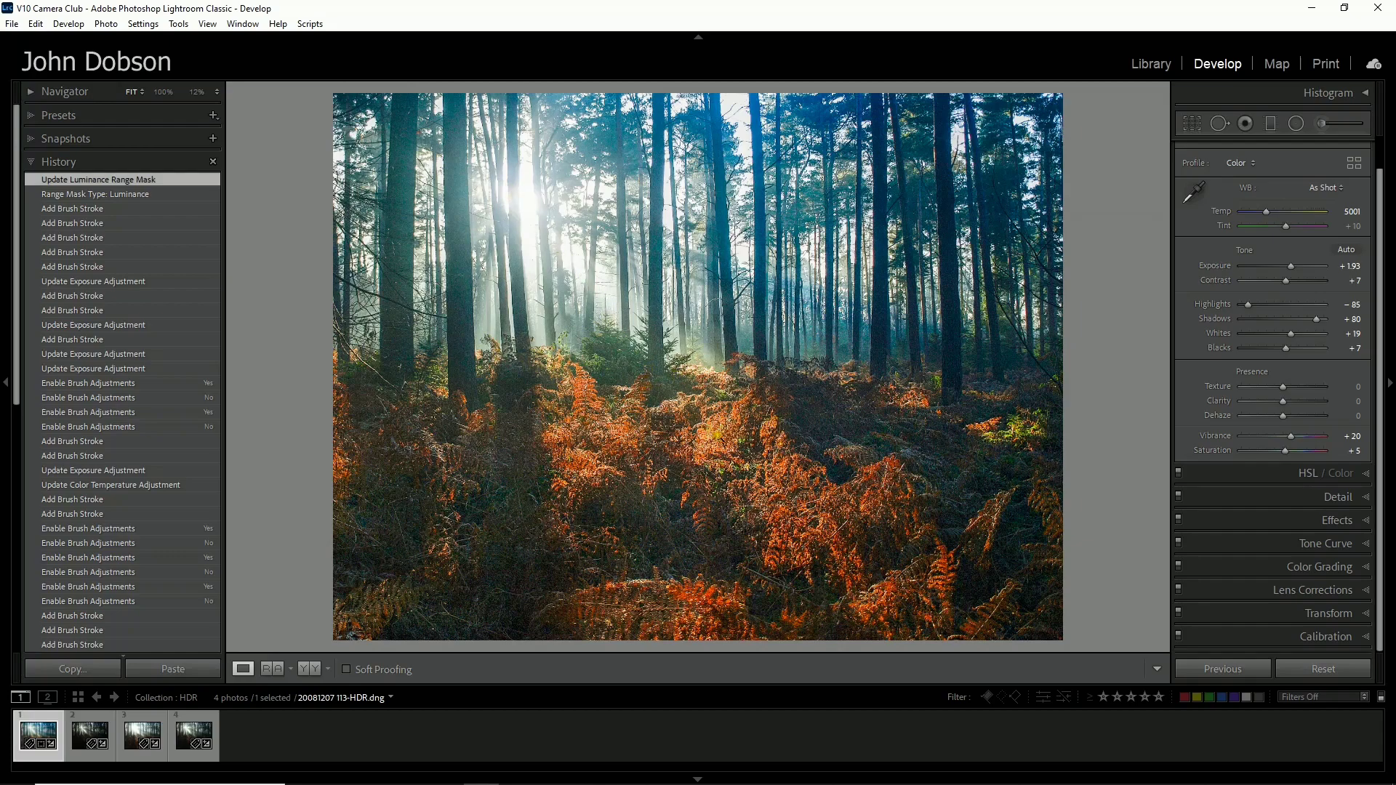
click(801, 411)
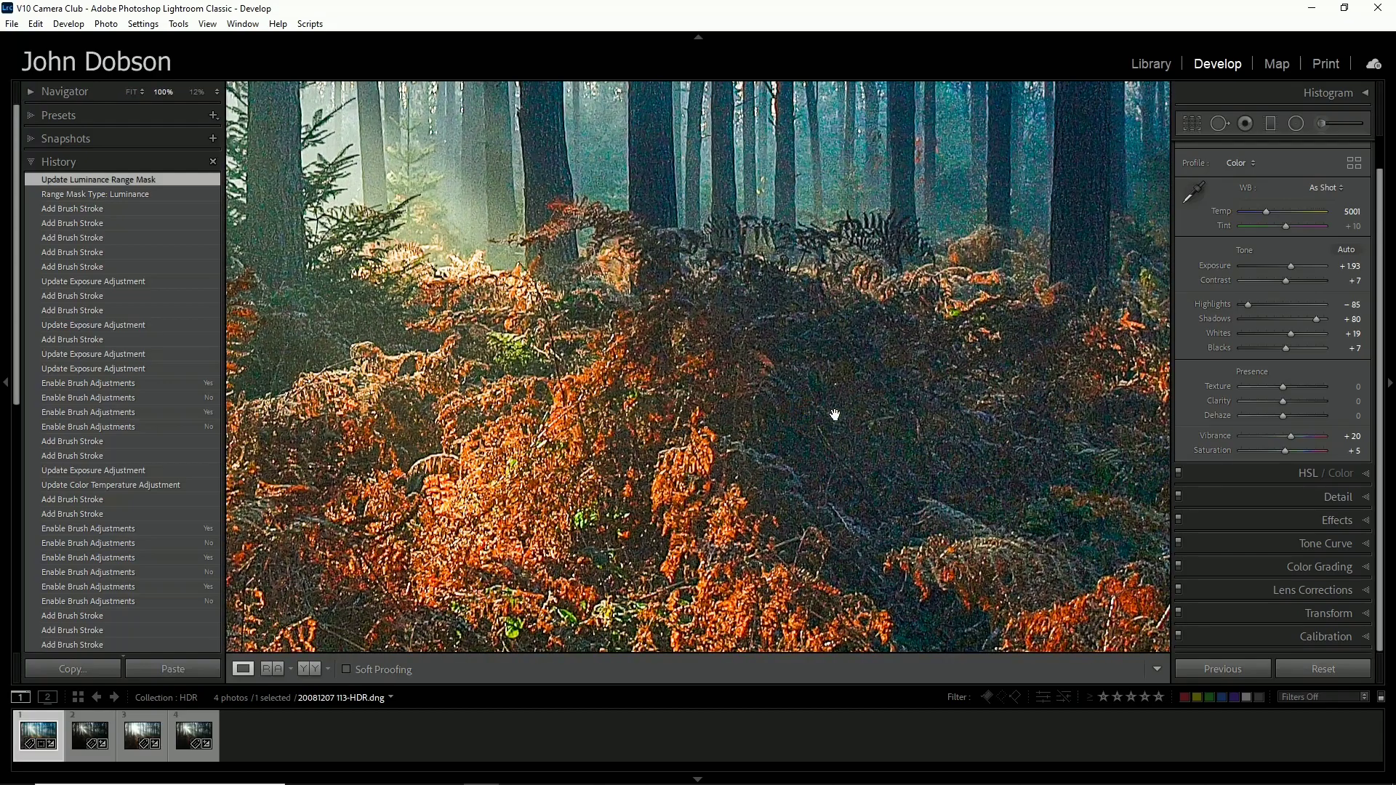
drag(794, 349, 655, 509)
mouse_move(429, 327)
mouse_down()
mouse_move(437, 358)
mouse_move(589, 495)
mouse_move(525, 462)
mouse_up()
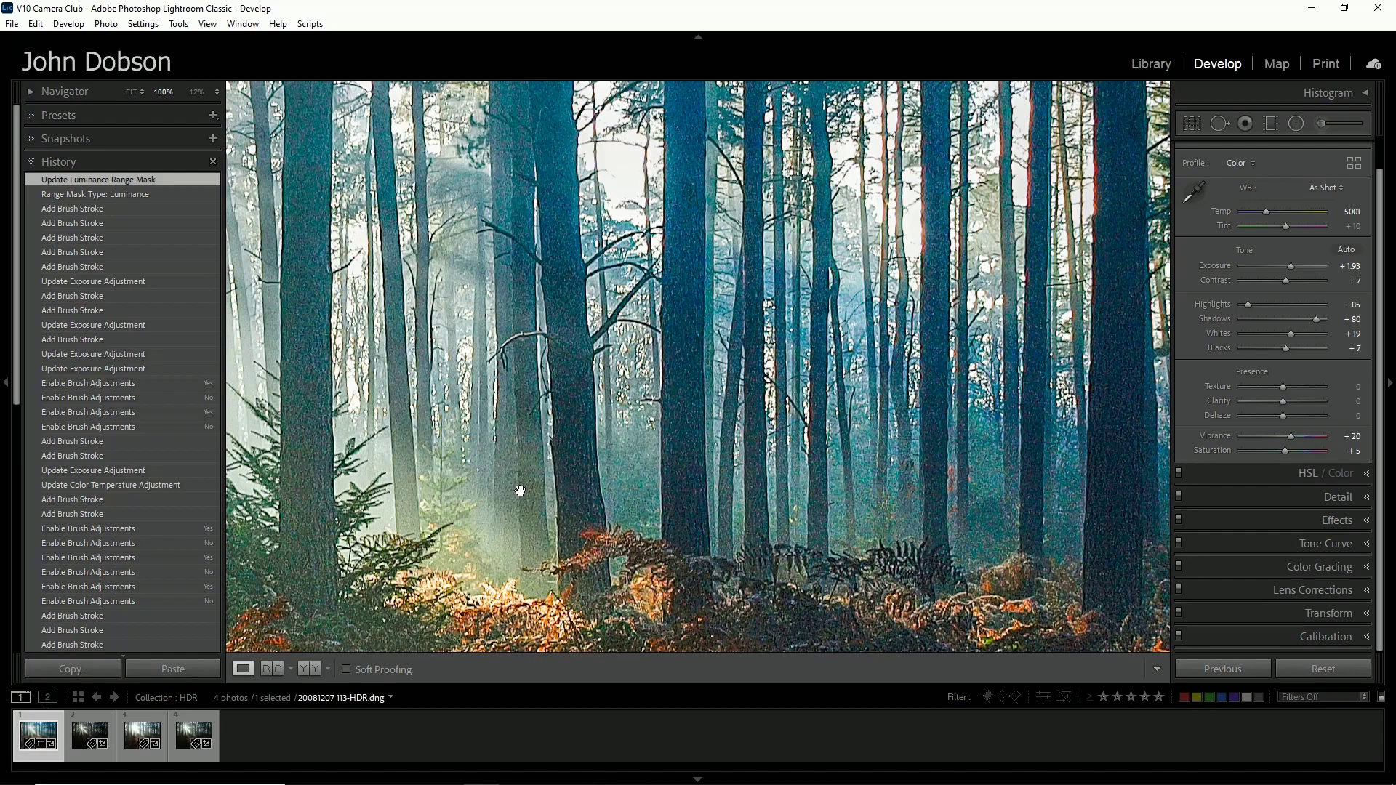
Step: Examine the grain in the misty trees, fir saplings and orange ferns at 100%, and return to the whole image
drag(331, 495, 579, 482)
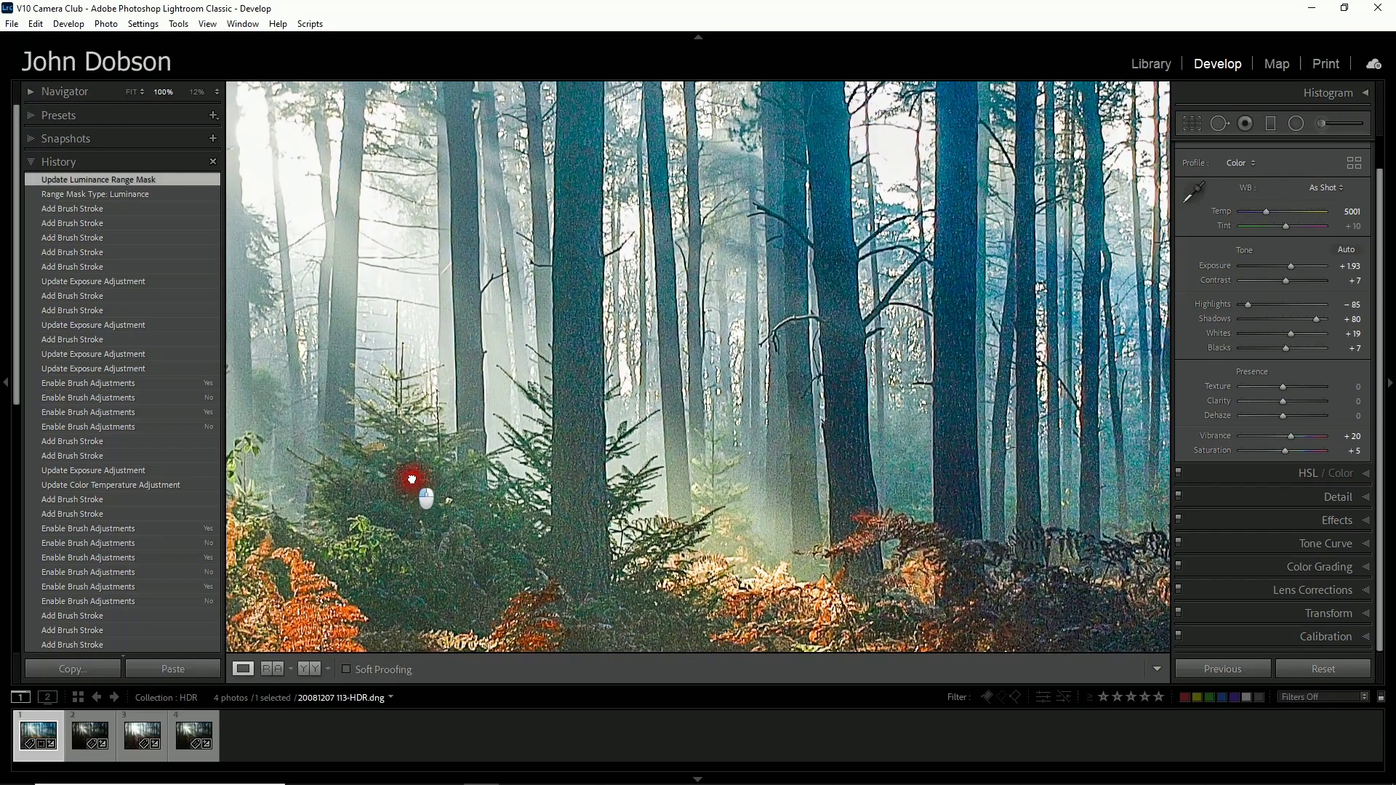
drag(405, 483, 426, 284)
drag(630, 473, 440, 388)
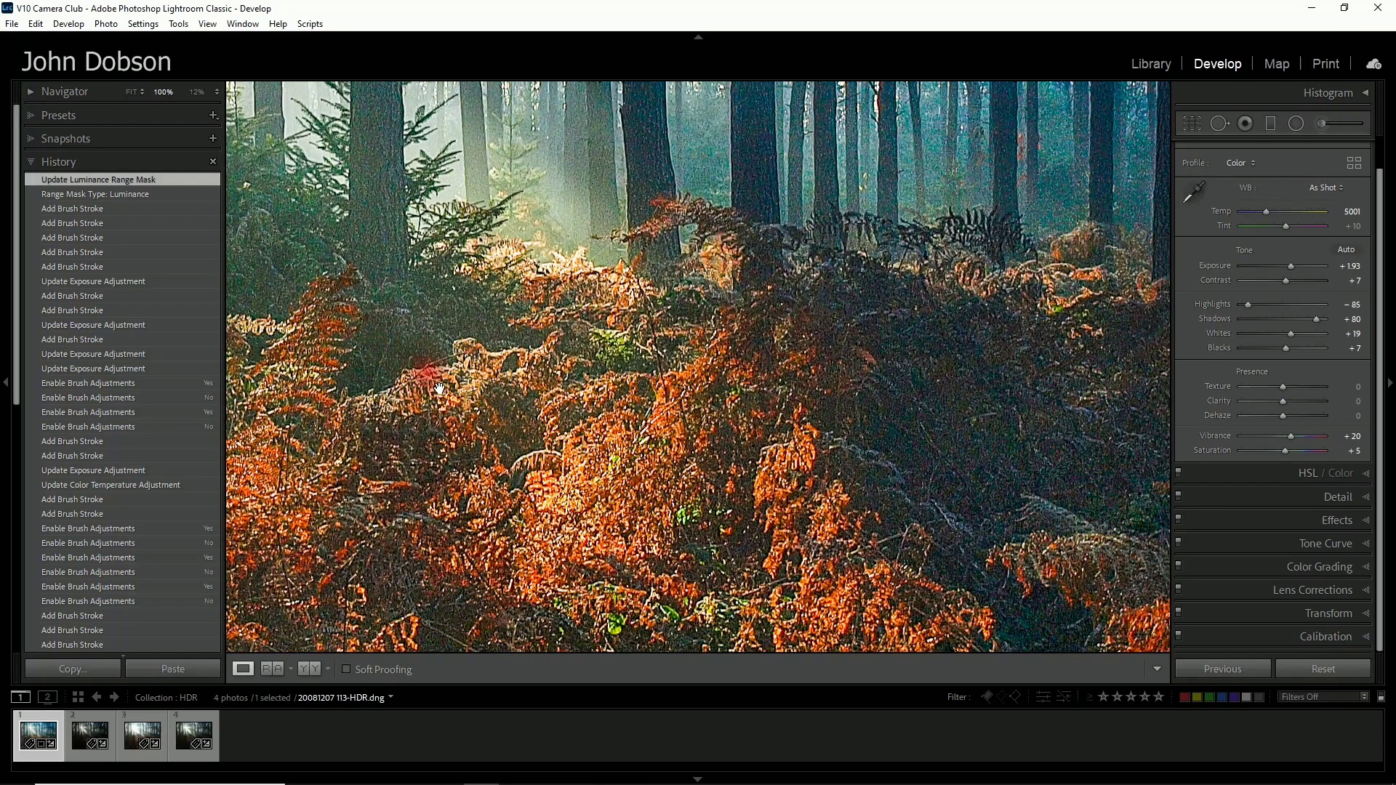
click(545, 452)
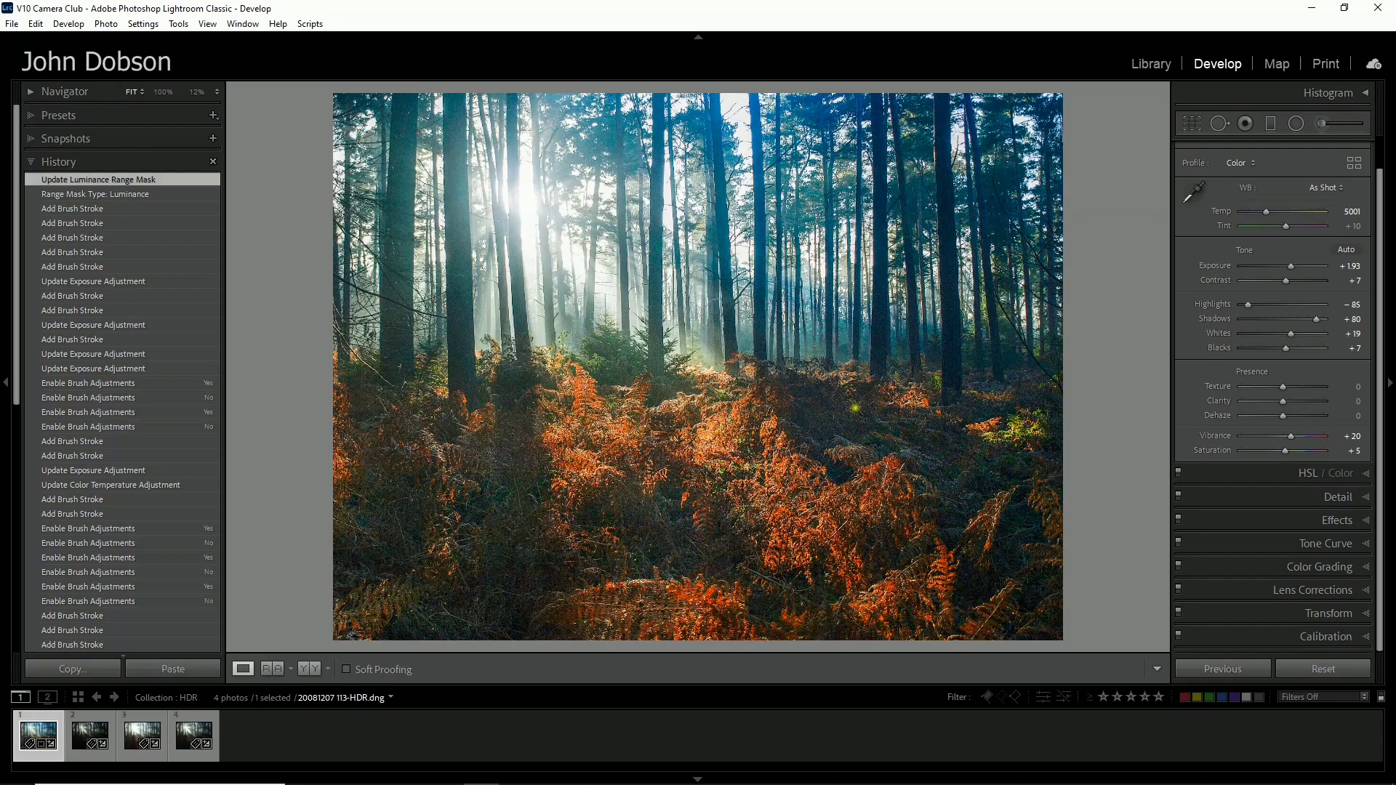
Step: Send the HDR photo to Topaz DeNoise AI as a copy with Lightroom adjustments
right_click(693, 400)
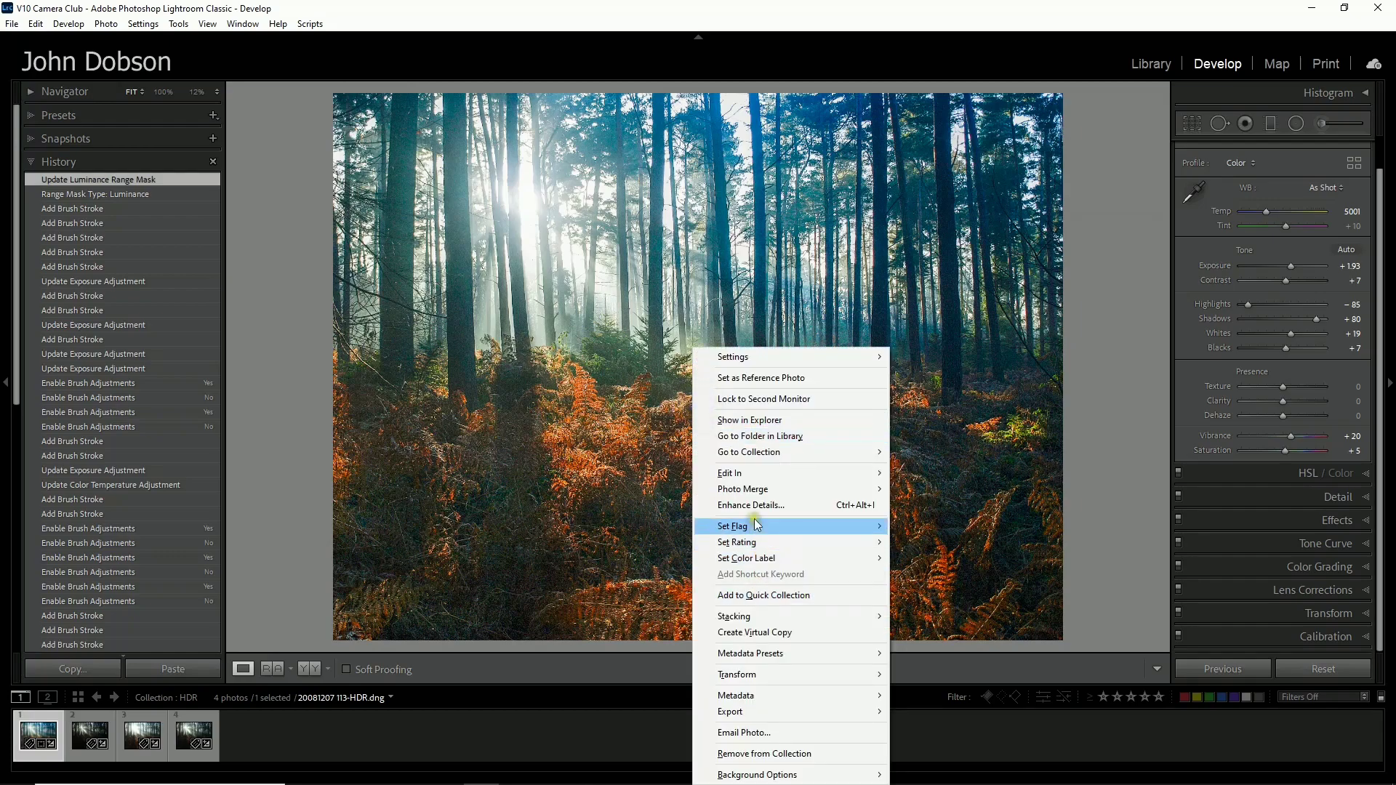
mouse_move(750, 474)
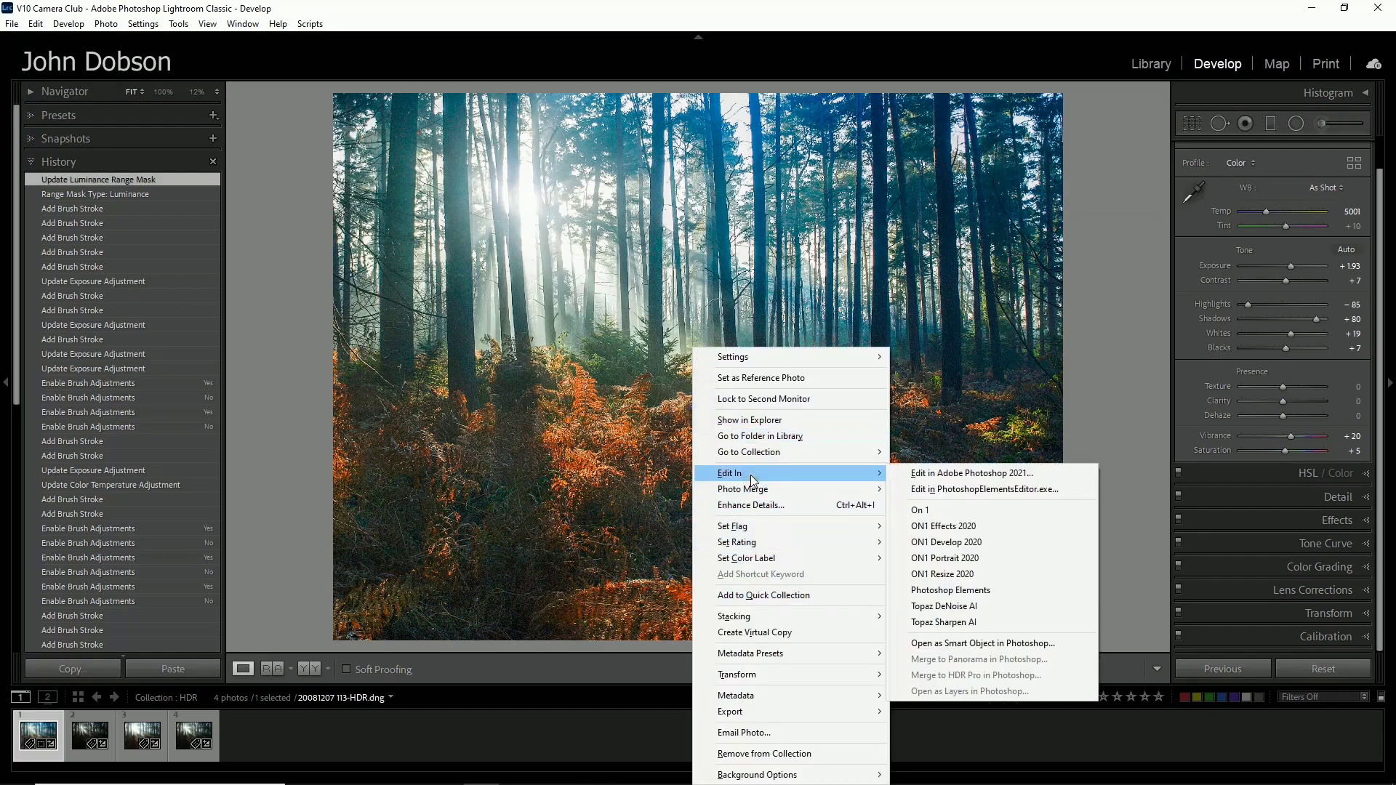
click(966, 609)
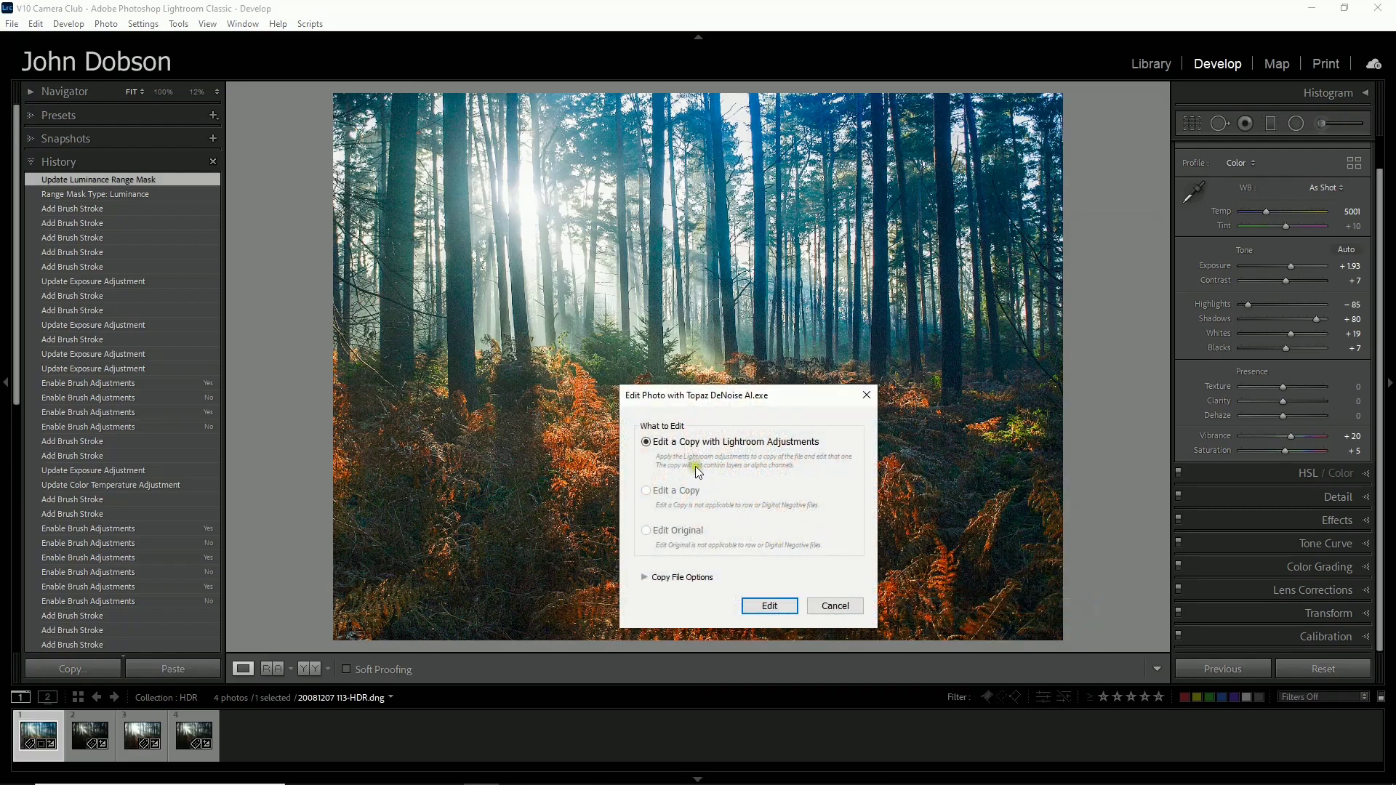
click(770, 606)
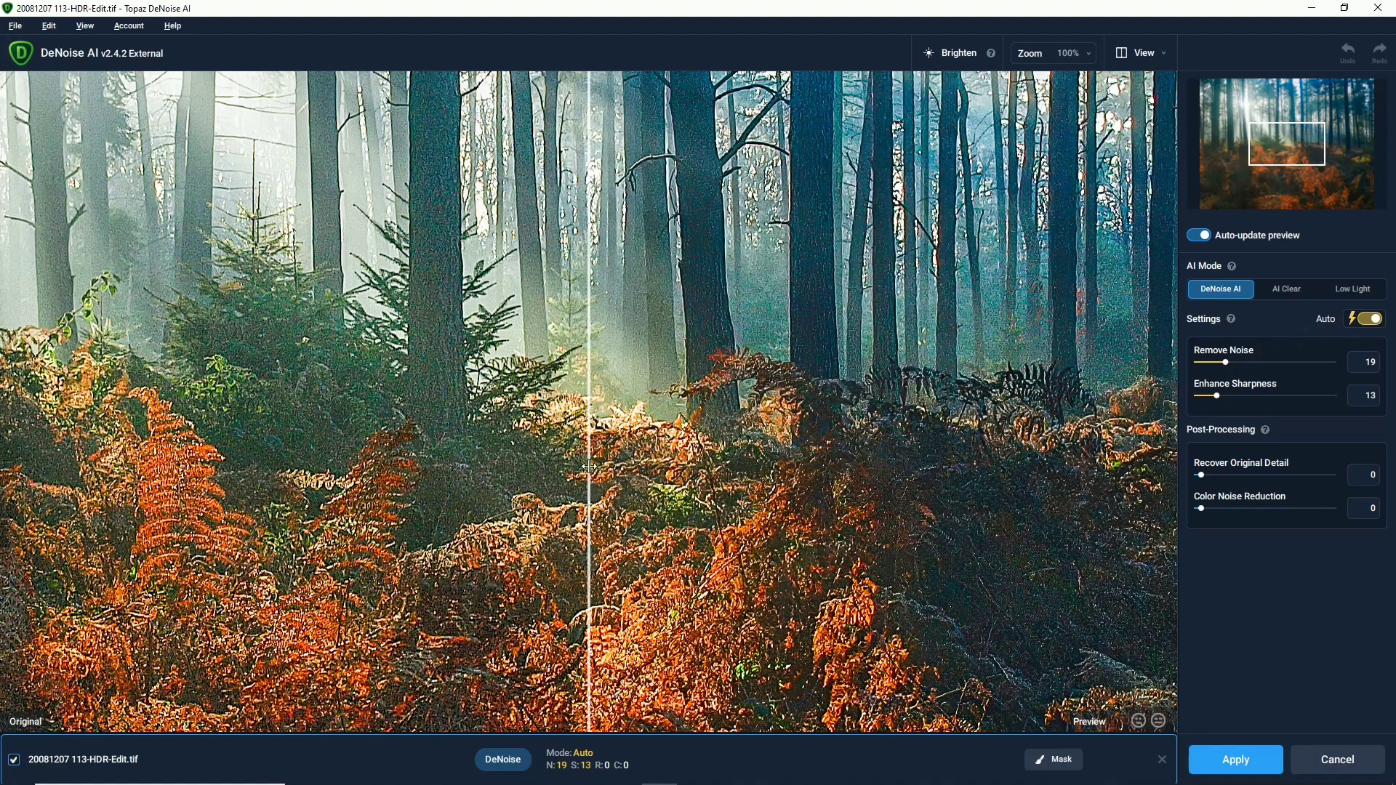
Step: Apply the DeNoise AI mode with its automatic settings to the copy, and inspect the returned image at 100%
drag(589, 466, 548, 518)
click(1236, 763)
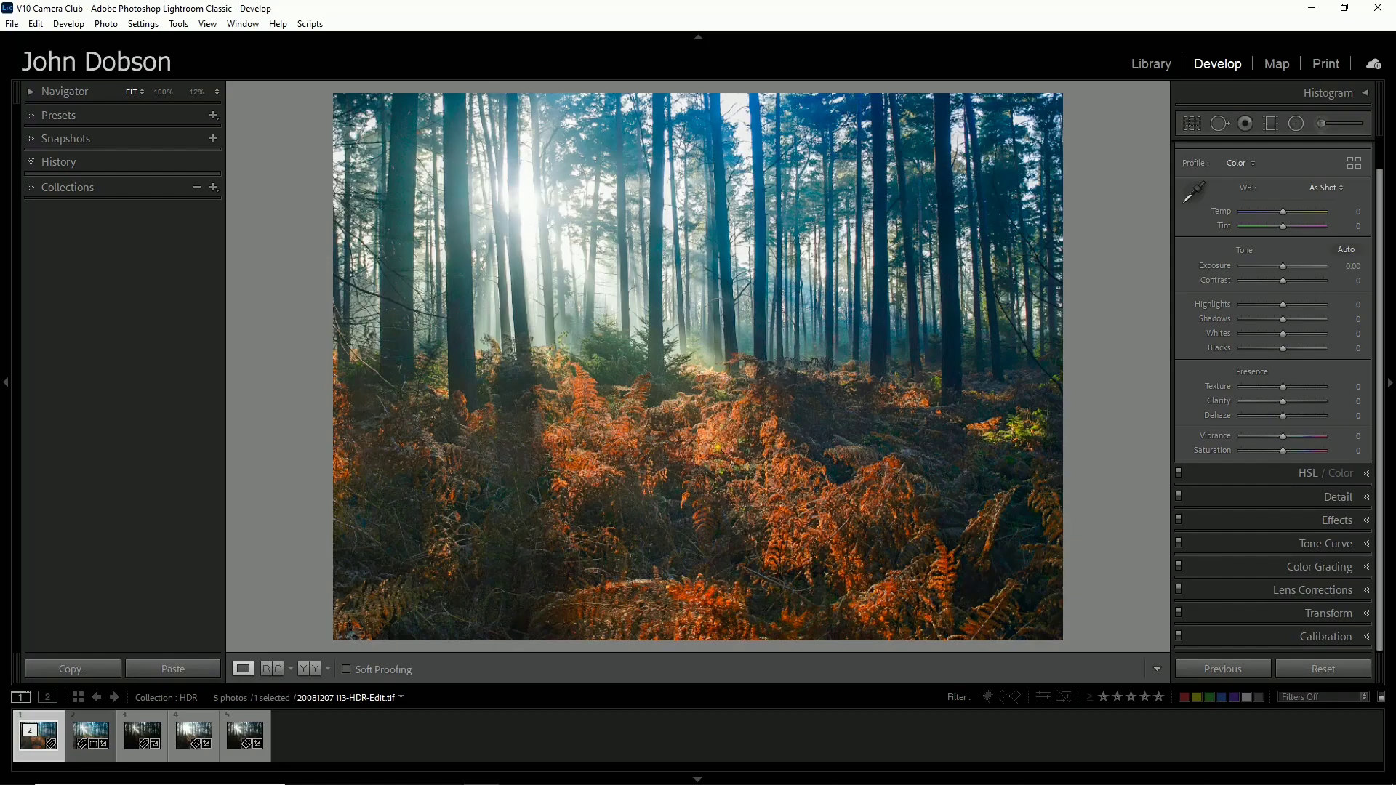
click(698, 389)
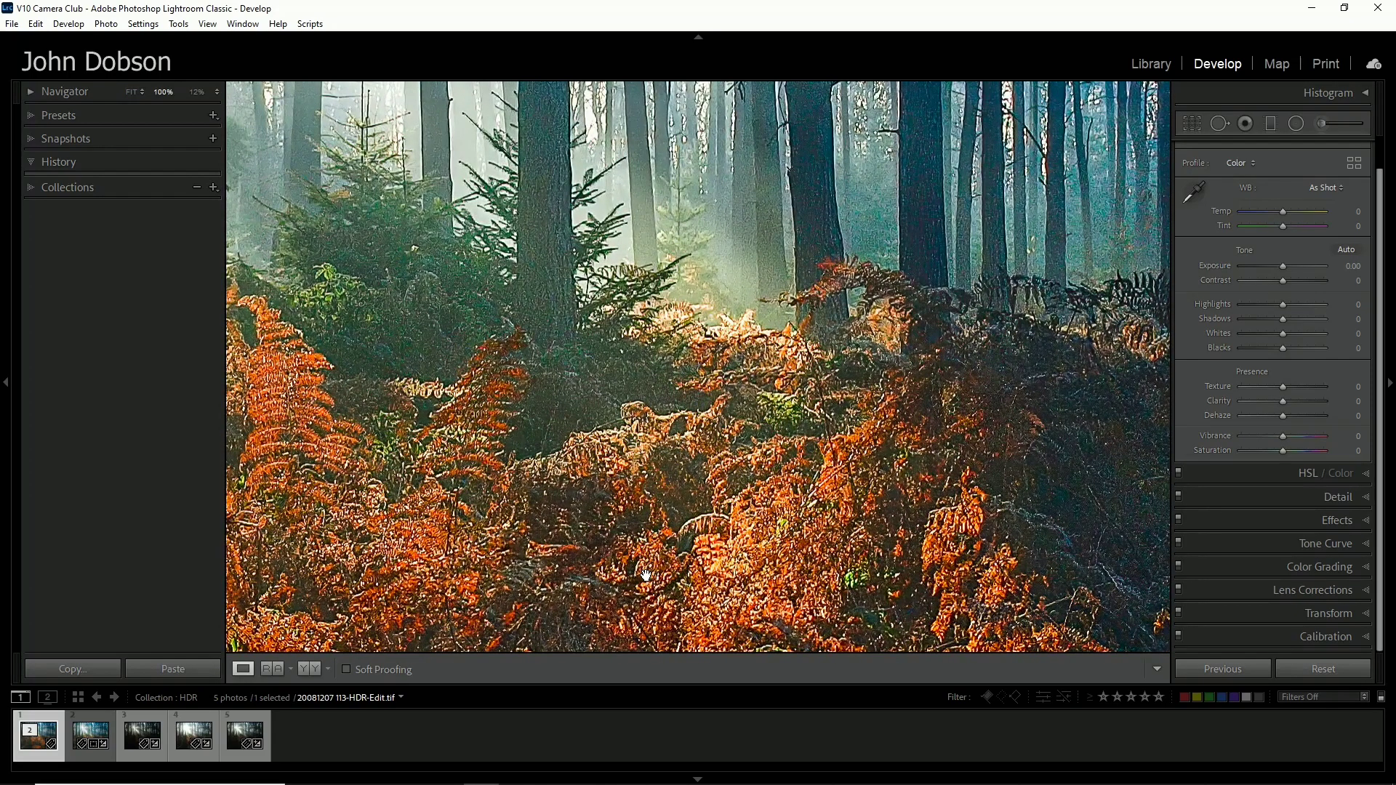
click(617, 389)
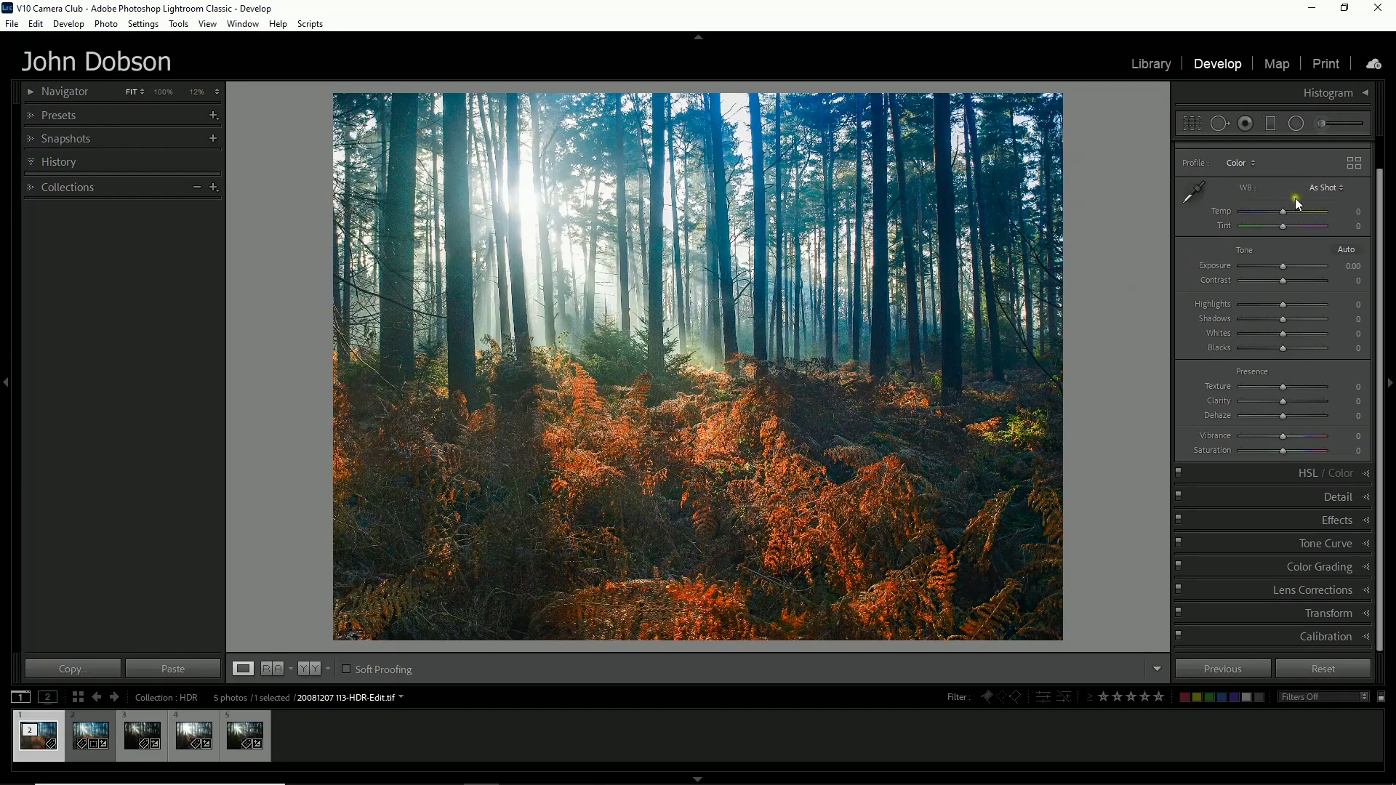
Step: Brush over the foreground ferns with an adjustment brush set to Temp 23, Tint 6 and Exposure 0.30
click(1326, 125)
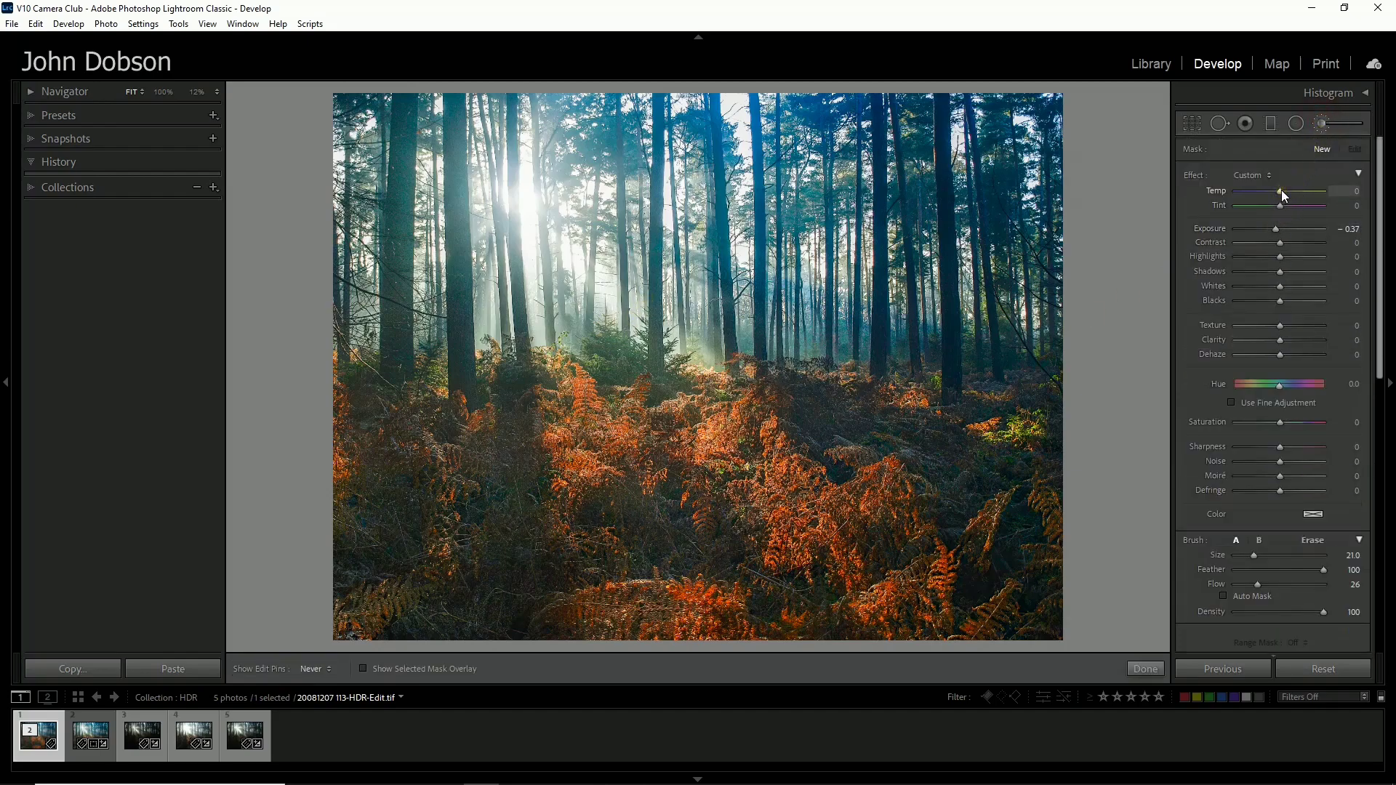
drag(1291, 193, 1283, 209)
double_click(1207, 228)
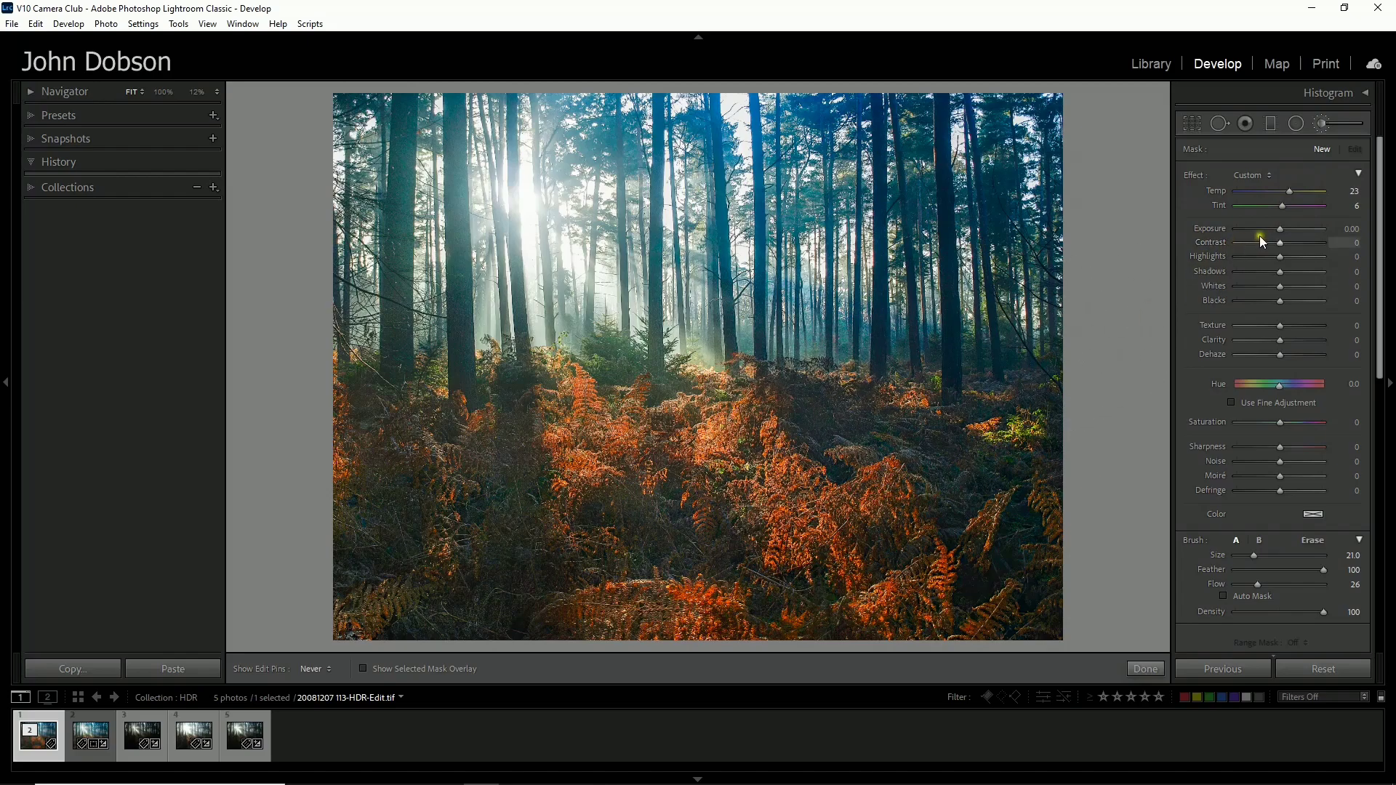
click(1282, 229)
drag(1284, 231, 1286, 230)
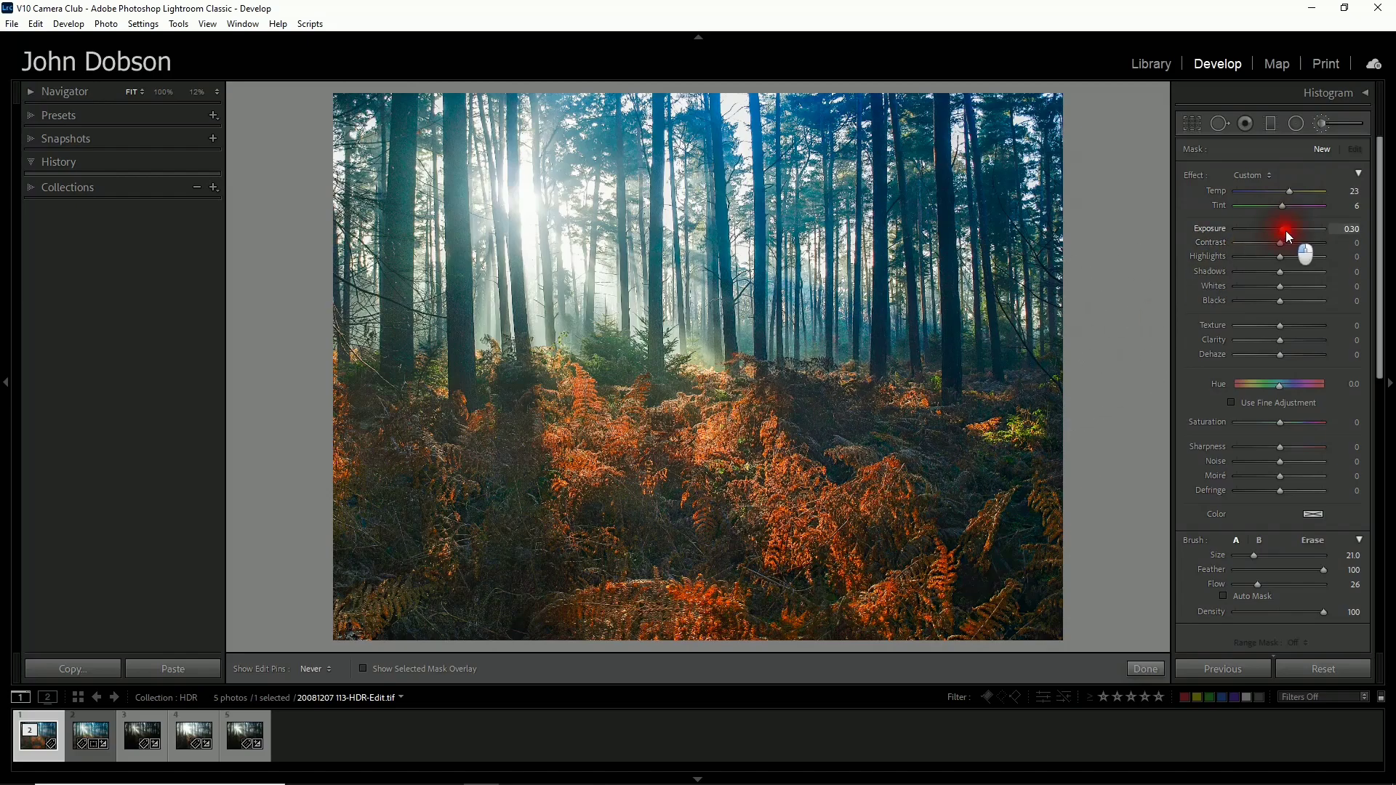
mouse_move(729, 426)
mouse_down()
mouse_move(777, 509)
mouse_move(760, 461)
mouse_move(818, 532)
mouse_move(765, 467)
mouse_move(585, 446)
mouse_move(583, 394)
mouse_move(571, 458)
mouse_move(573, 431)
mouse_move(729, 611)
mouse_move(662, 610)
mouse_move(717, 587)
mouse_up()
mouse_move(919, 577)
mouse_down()
mouse_move(847, 555)
mouse_move(814, 516)
mouse_move(848, 536)
mouse_move(733, 443)
mouse_up()
mouse_move(589, 458)
mouse_down()
mouse_move(581, 403)
mouse_move(571, 443)
mouse_up()
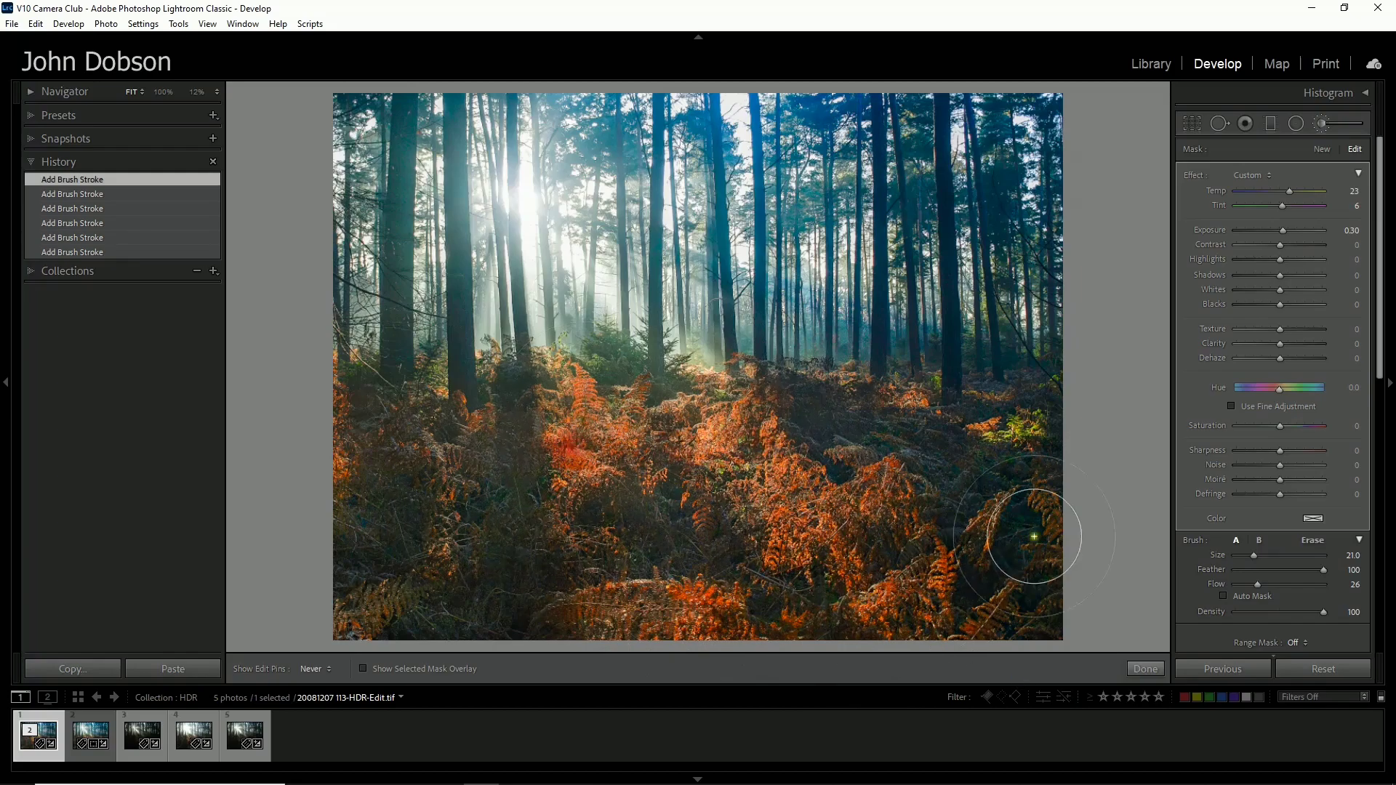
Step: Compare the ferns with and without the brush adjustments, leave the adjustments on and finish the brush editing
scroll(1209, 577, down, 2)
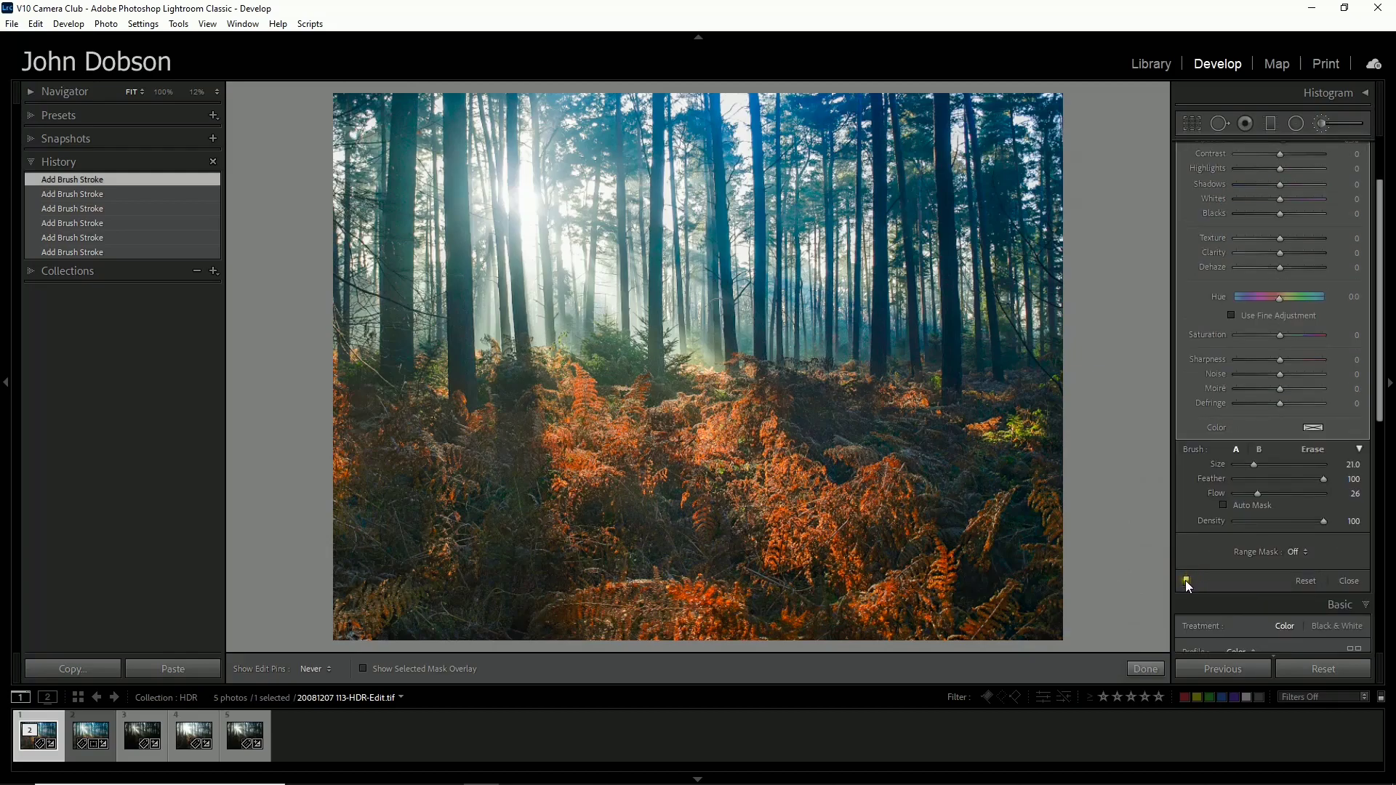
click(1186, 580)
click(1187, 580)
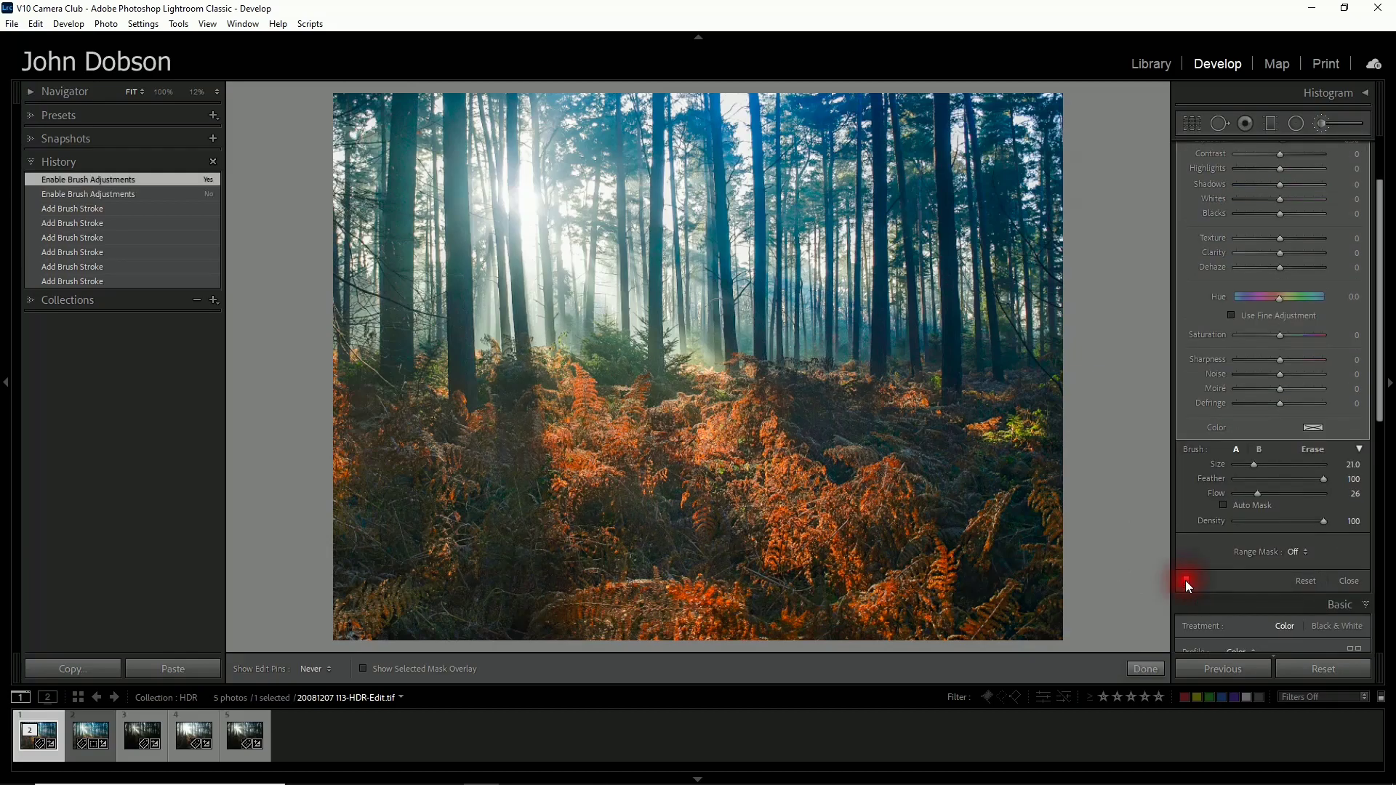
click(1186, 580)
click(1186, 581)
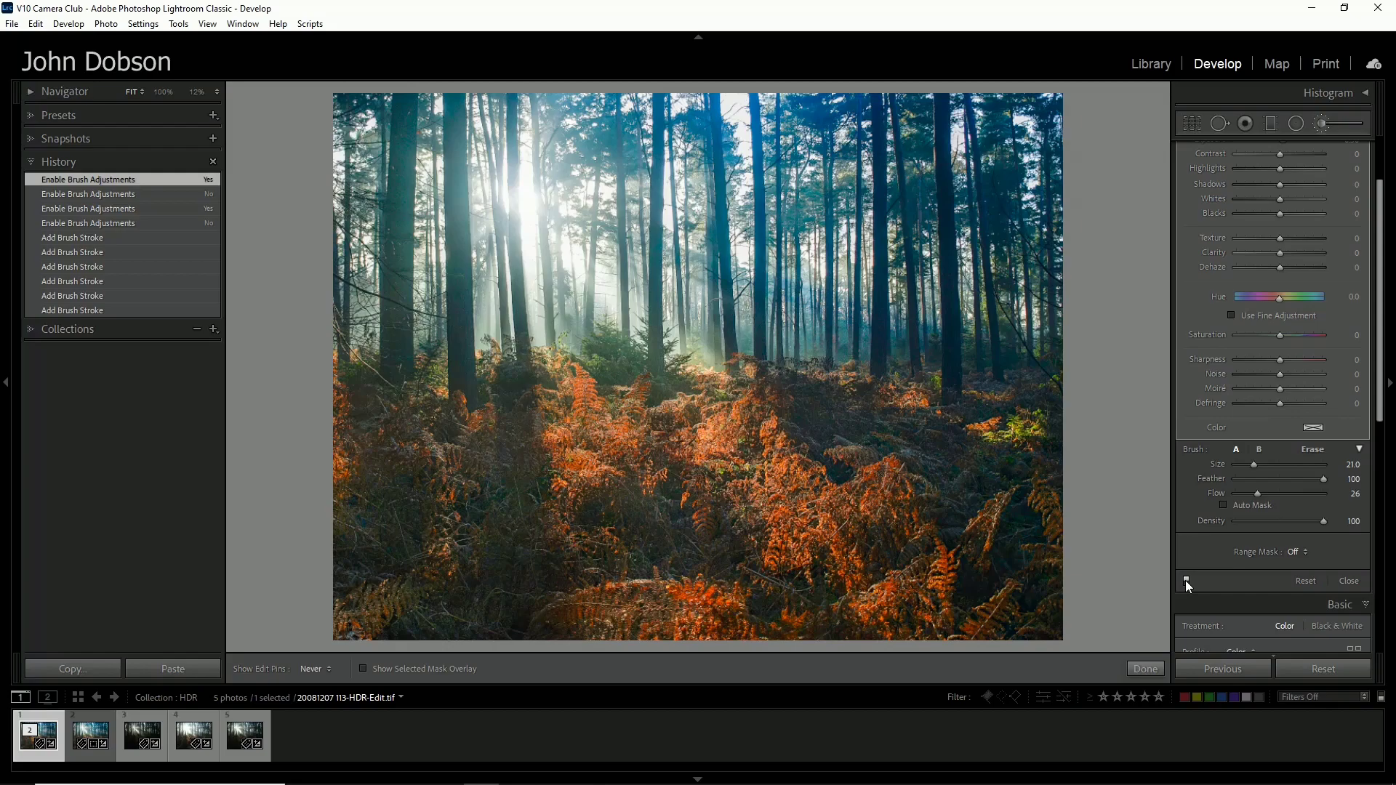
click(1145, 669)
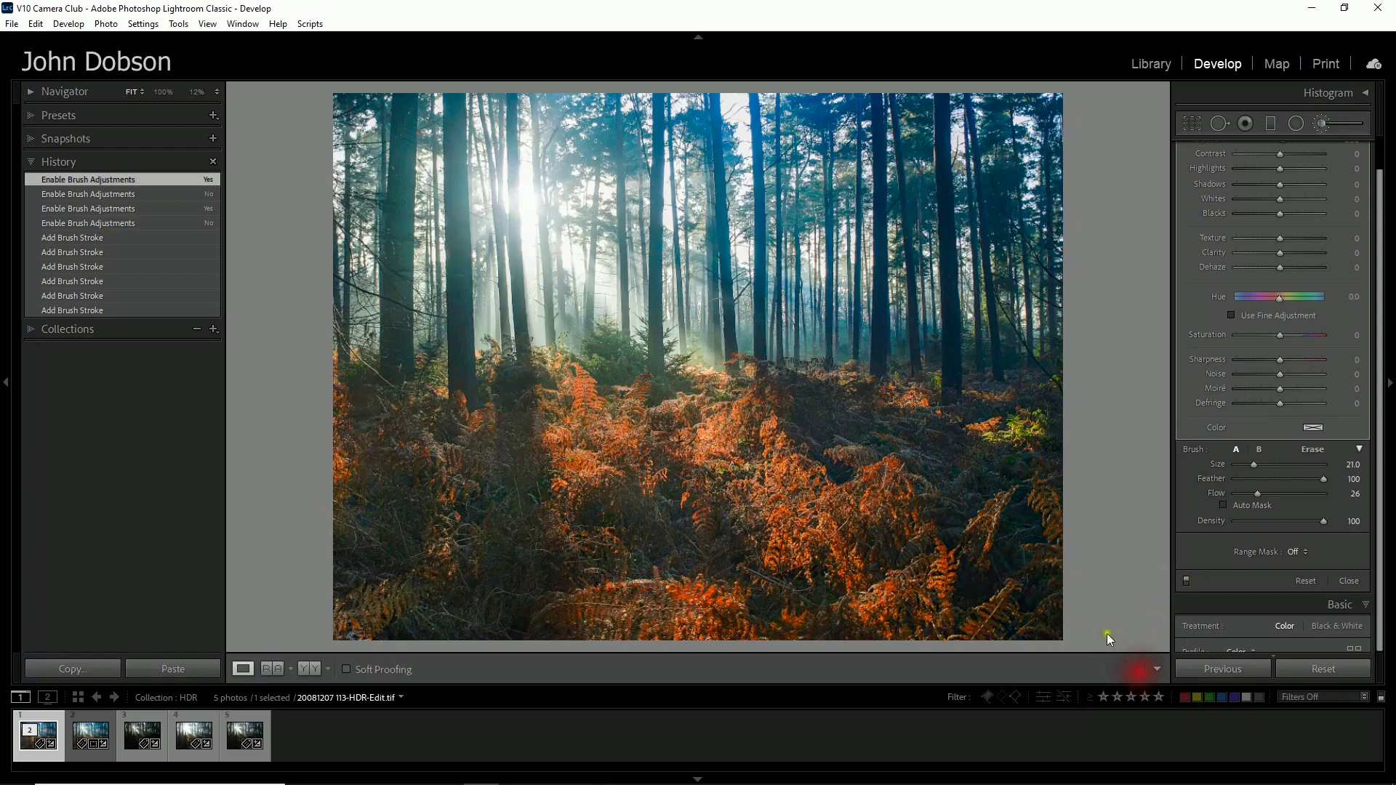
click(902, 407)
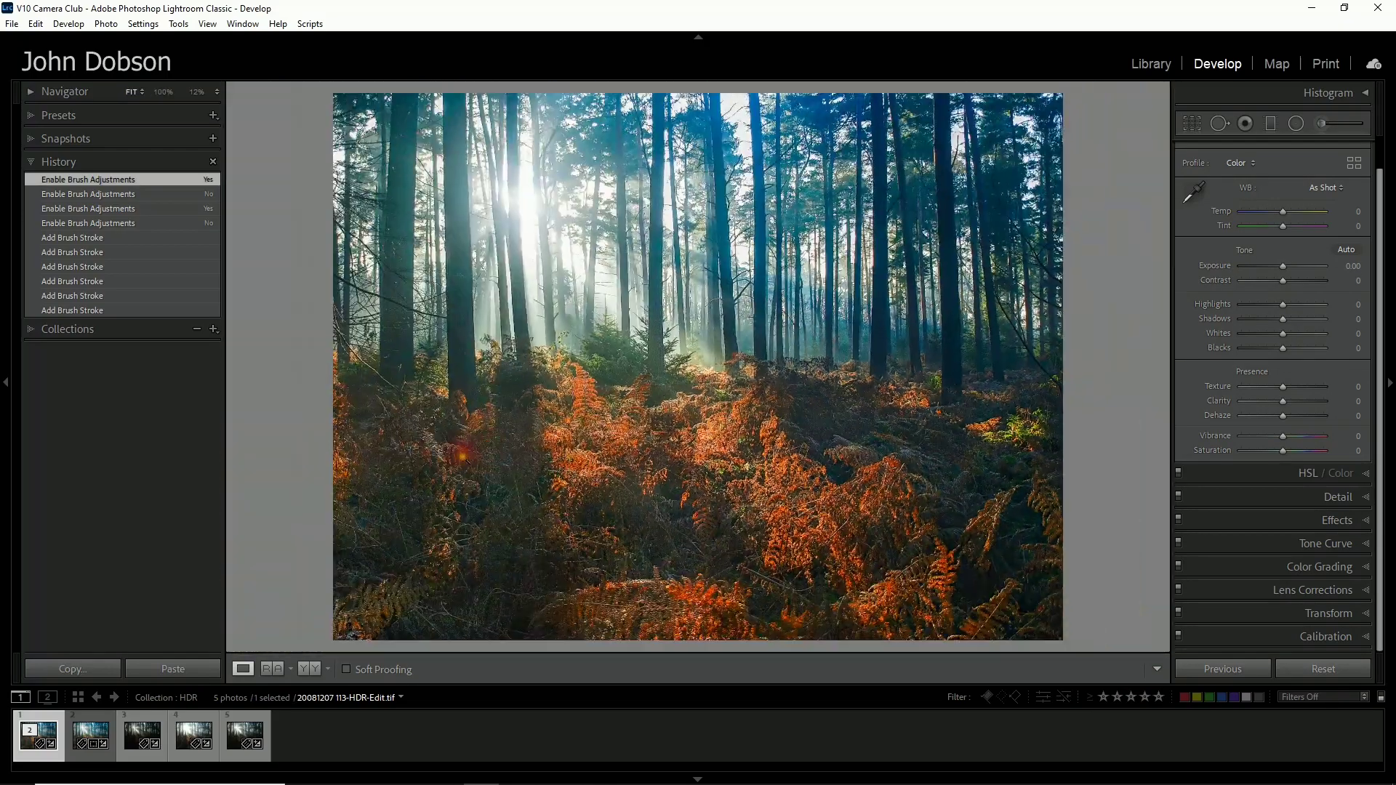
click(471, 454)
click(201, 523)
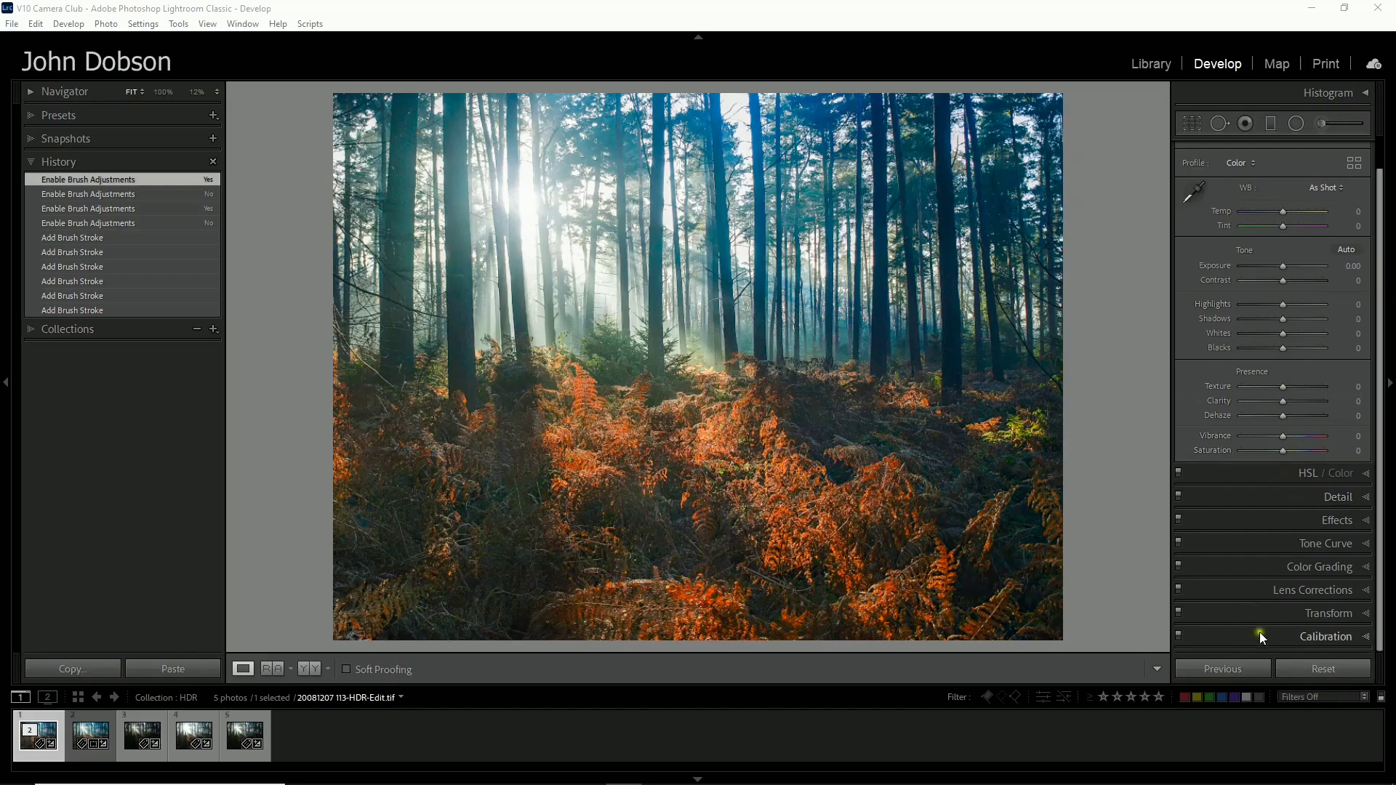
Step: Open Color Grading, look through the shadows, midtones, highlights and global wheels, and return to the three-wheel view
click(1262, 565)
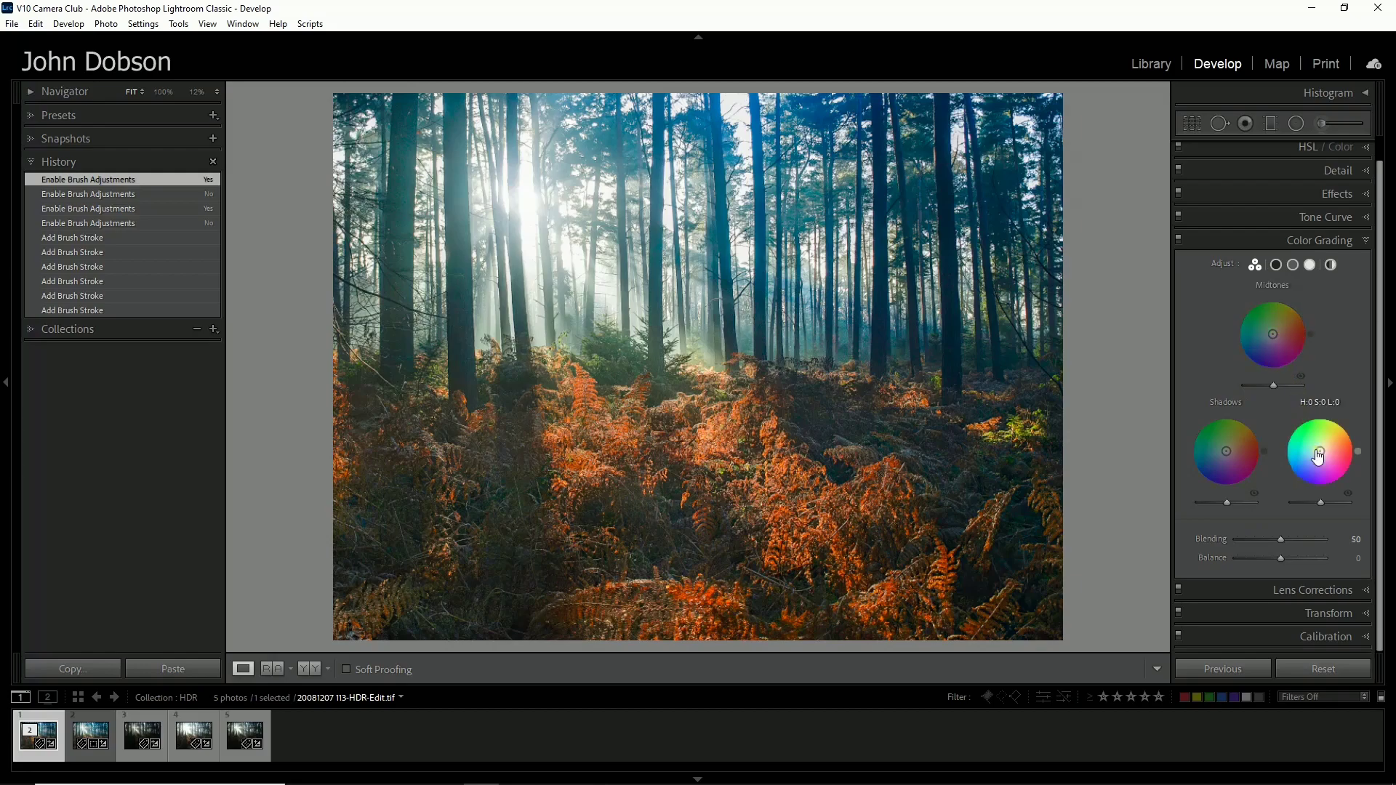
click(1276, 266)
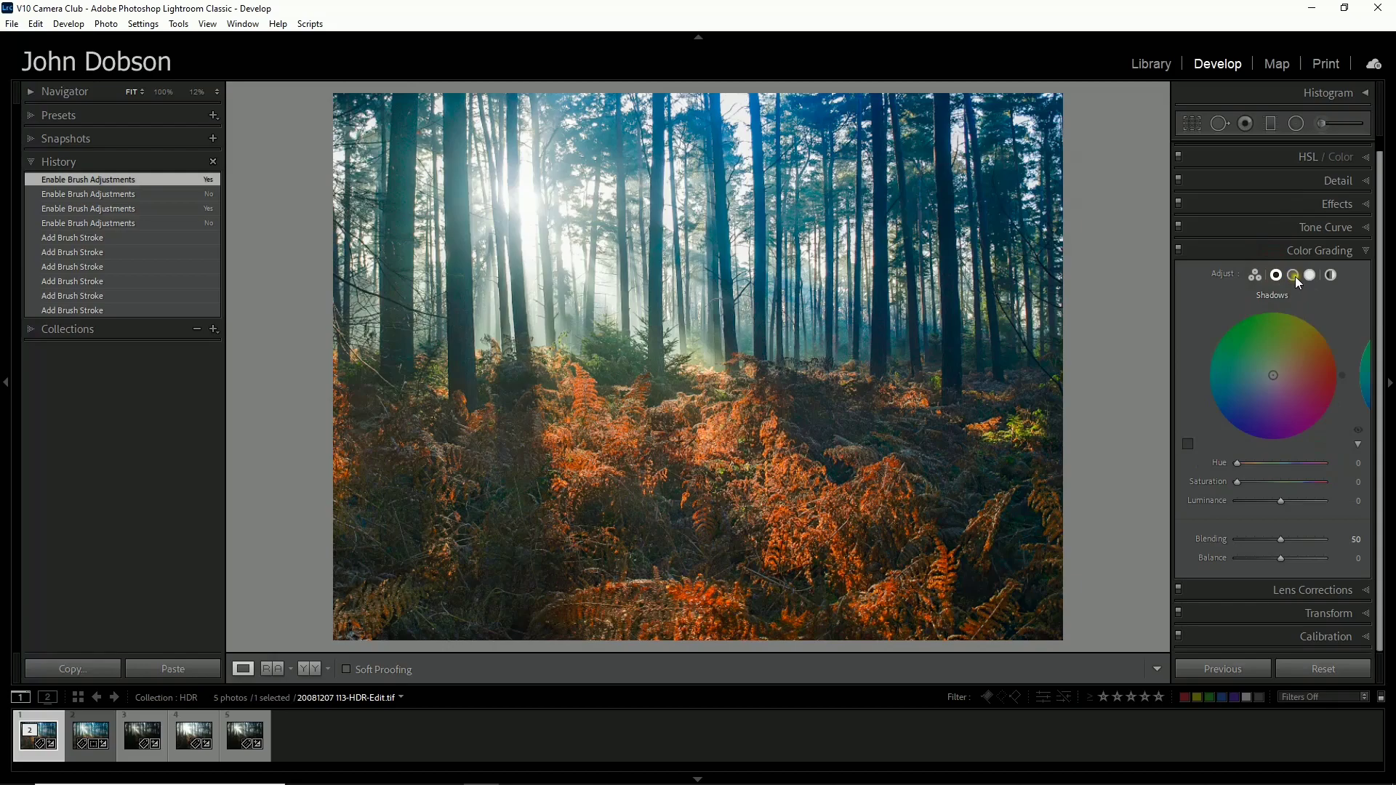
click(1294, 276)
click(1309, 275)
click(1336, 274)
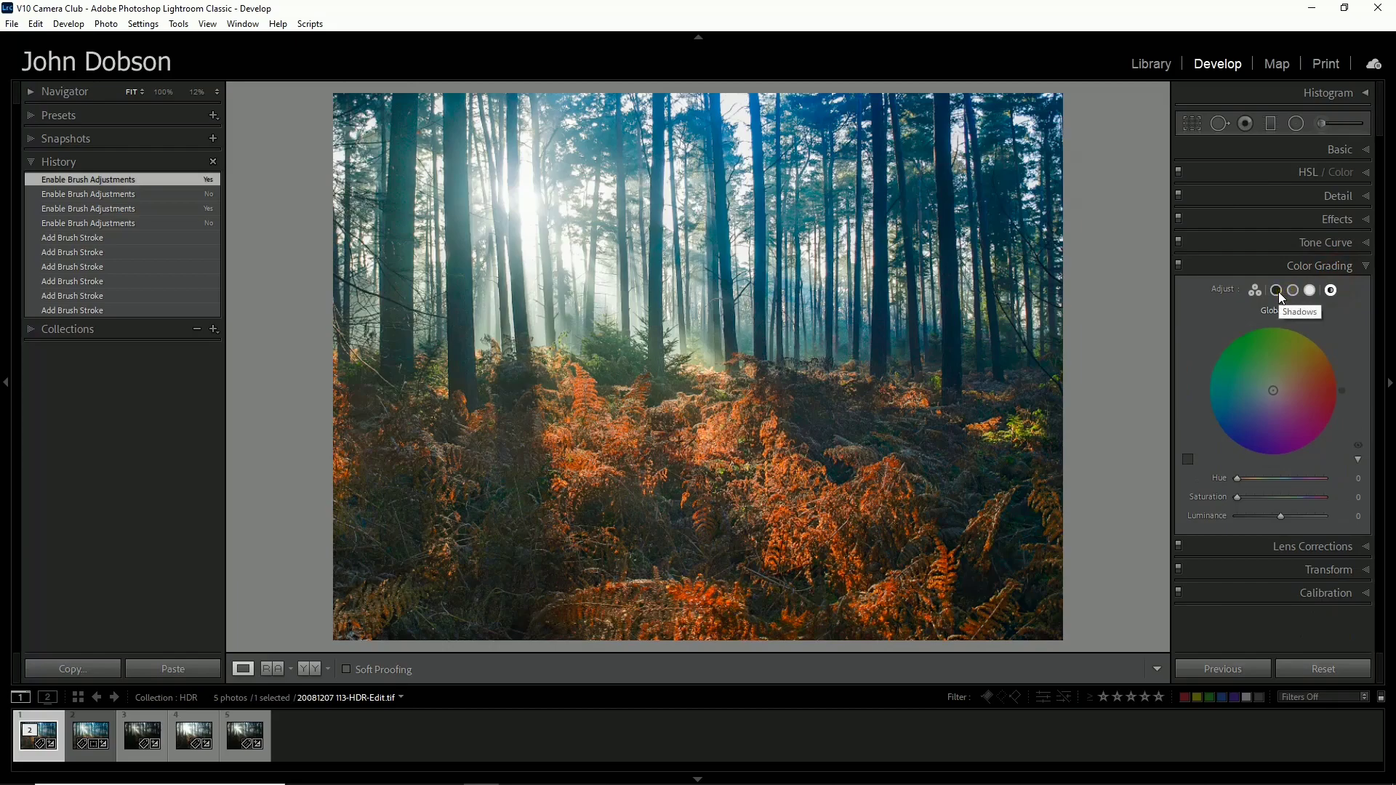
click(1277, 291)
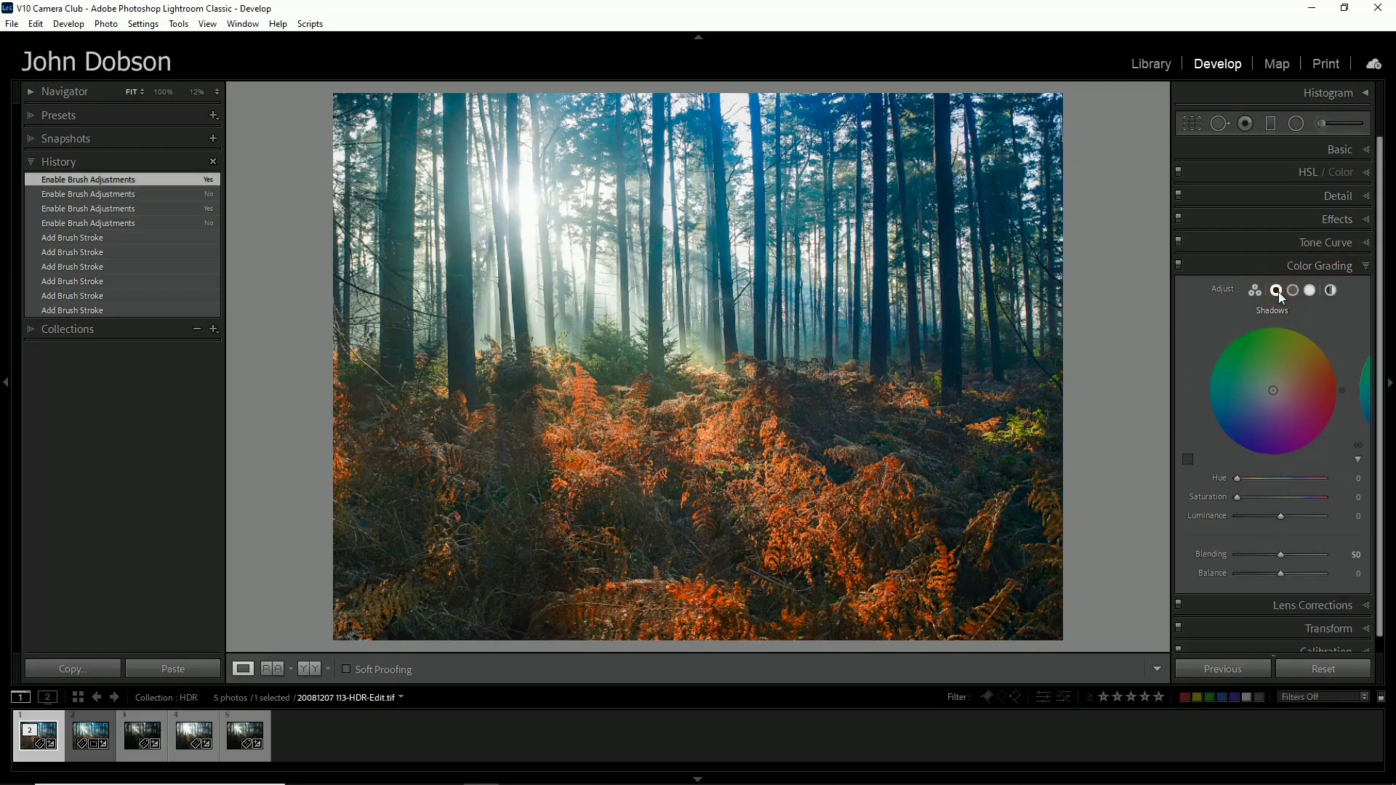
click(1254, 291)
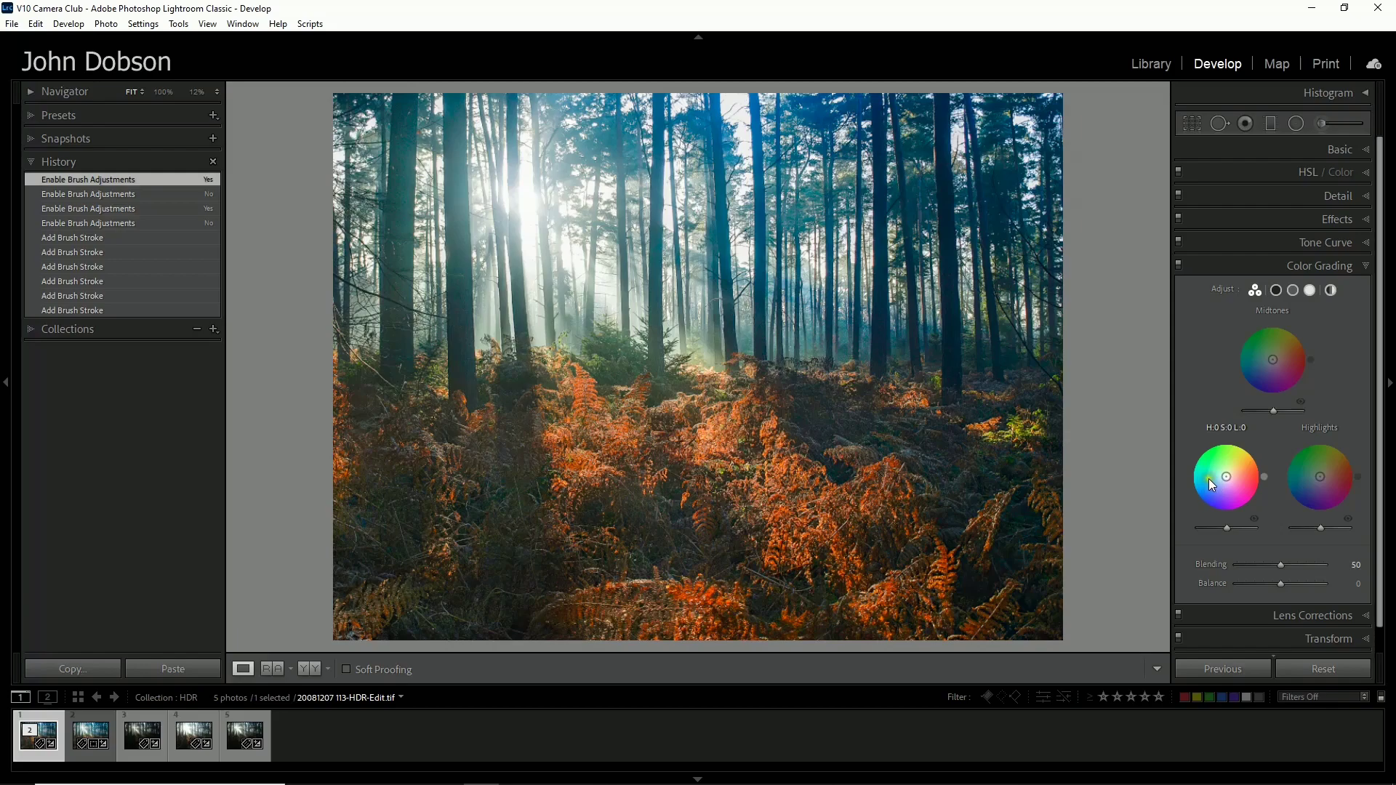
Step: Color grade the image with blue shadows at hue 219 and warm orange highlights at hue 42
mouse_move(1210, 482)
mouse_down()
mouse_move(1215, 501)
mouse_move(1209, 464)
mouse_move(1228, 456)
mouse_move(1241, 492)
mouse_move(1200, 495)
mouse_move(1219, 455)
mouse_move(1249, 484)
mouse_move(1239, 503)
mouse_move(1215, 485)
mouse_move(1206, 498)
mouse_move(1225, 477)
mouse_move(1207, 499)
mouse_up()
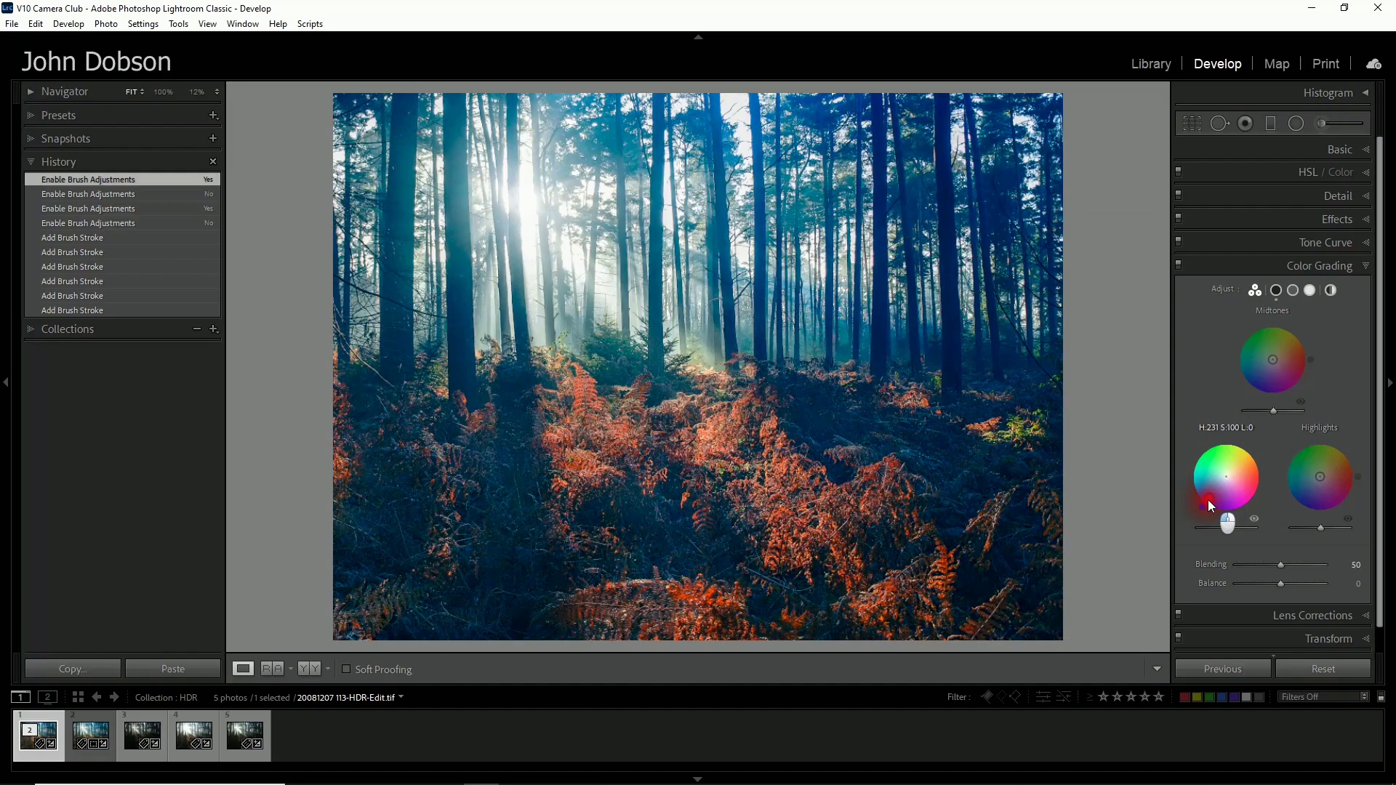
mouse_move(1206, 500)
mouse_down()
mouse_move(1227, 476)
mouse_move(1215, 506)
mouse_move(1232, 487)
mouse_move(1223, 496)
mouse_up()
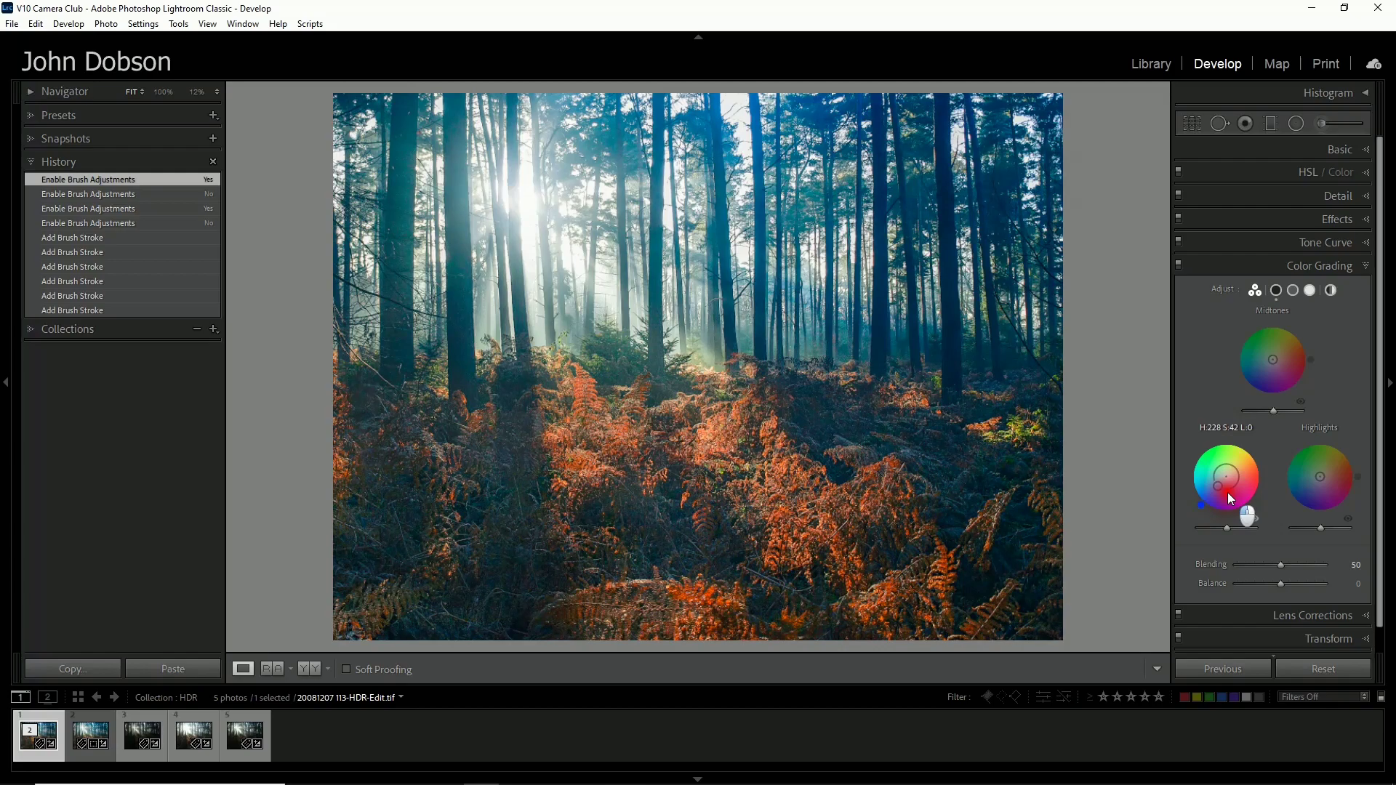
mouse_move(1227, 493)
mouse_down()
mouse_move(1241, 469)
mouse_move(1255, 480)
mouse_move(1251, 497)
mouse_move(1220, 500)
mouse_move(1233, 468)
mouse_move(1255, 478)
mouse_move(1246, 499)
mouse_move(1219, 500)
mouse_move(1229, 472)
mouse_move(1249, 482)
mouse_move(1244, 502)
mouse_move(1223, 504)
mouse_up()
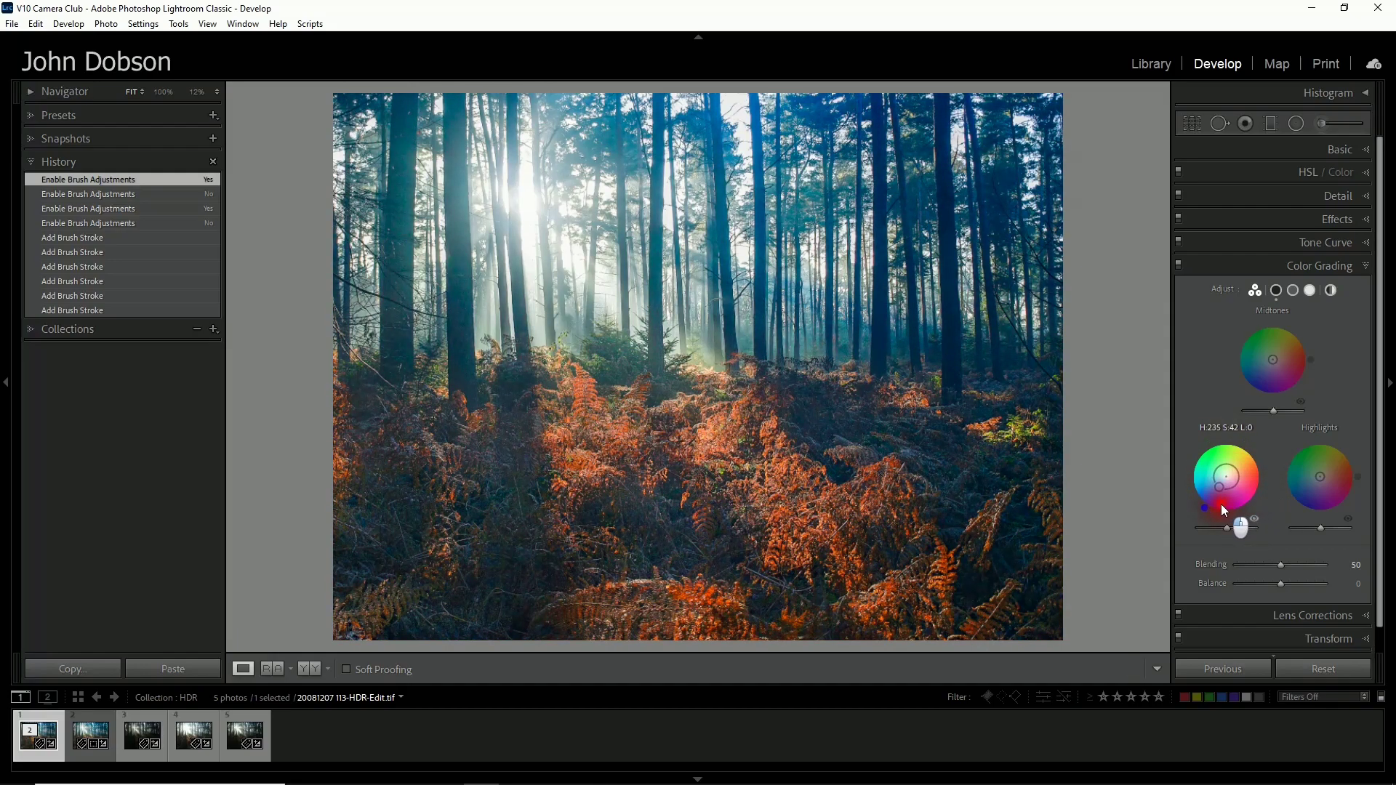
drag(1219, 504, 1214, 500)
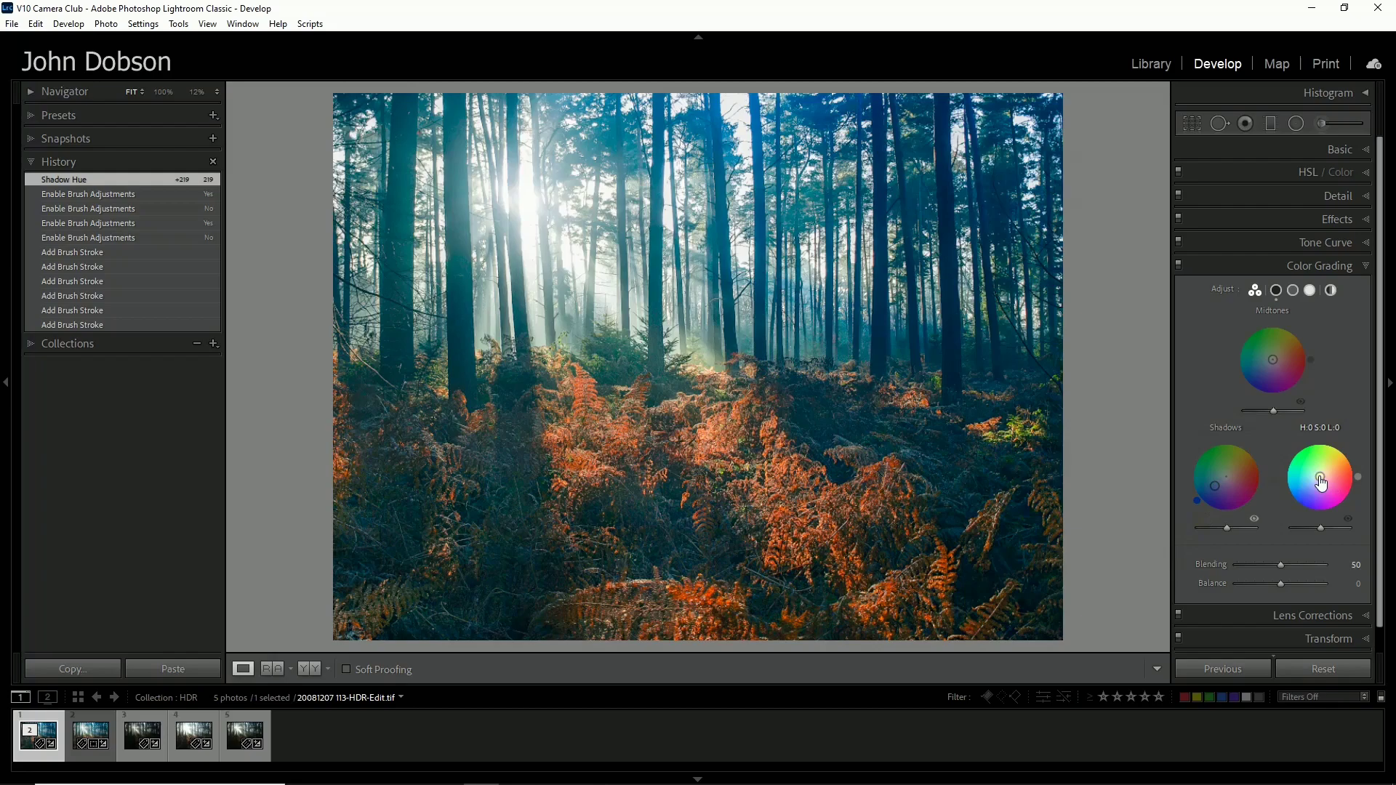
mouse_move(1320, 482)
mouse_down()
mouse_move(1341, 483)
mouse_move(1326, 468)
mouse_move(1340, 470)
mouse_up()
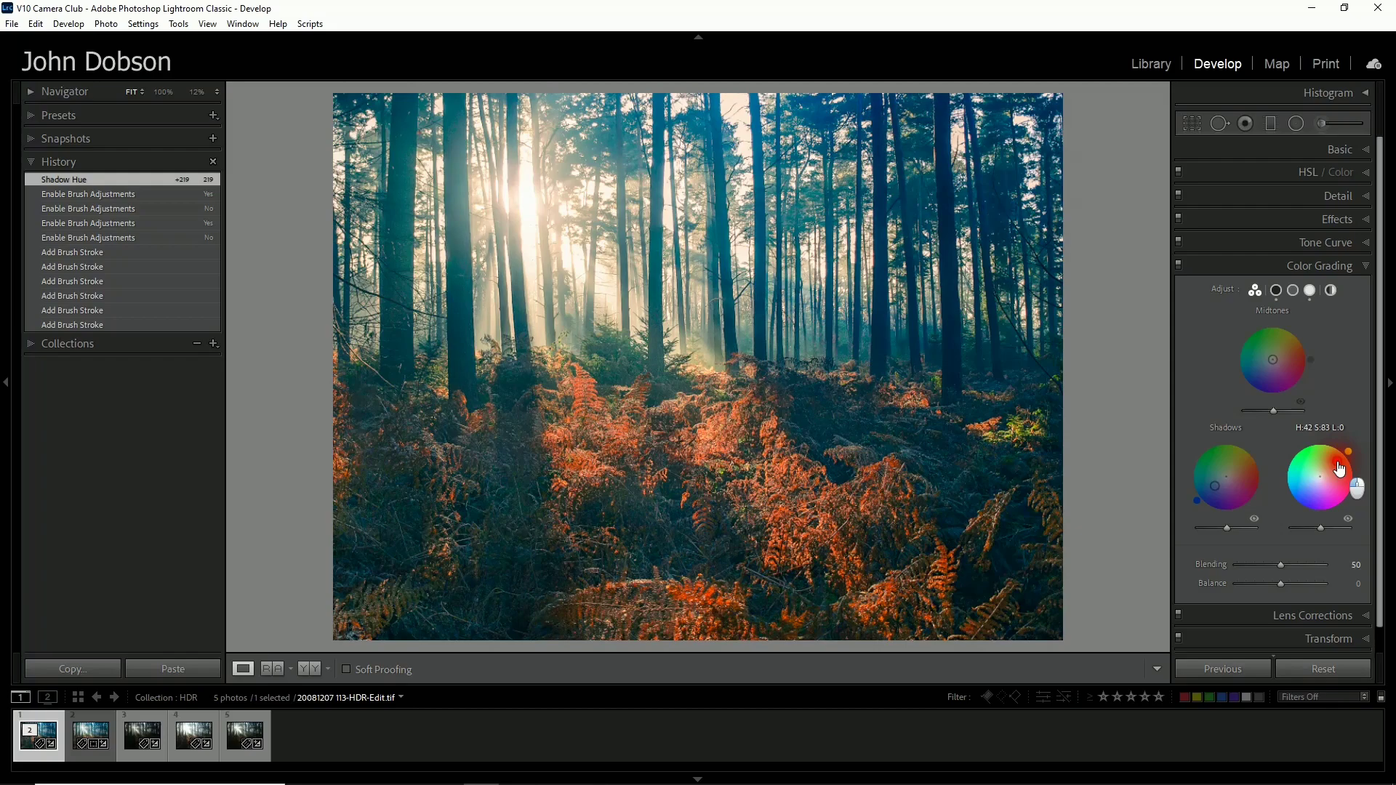
drag(1340, 469, 1340, 469)
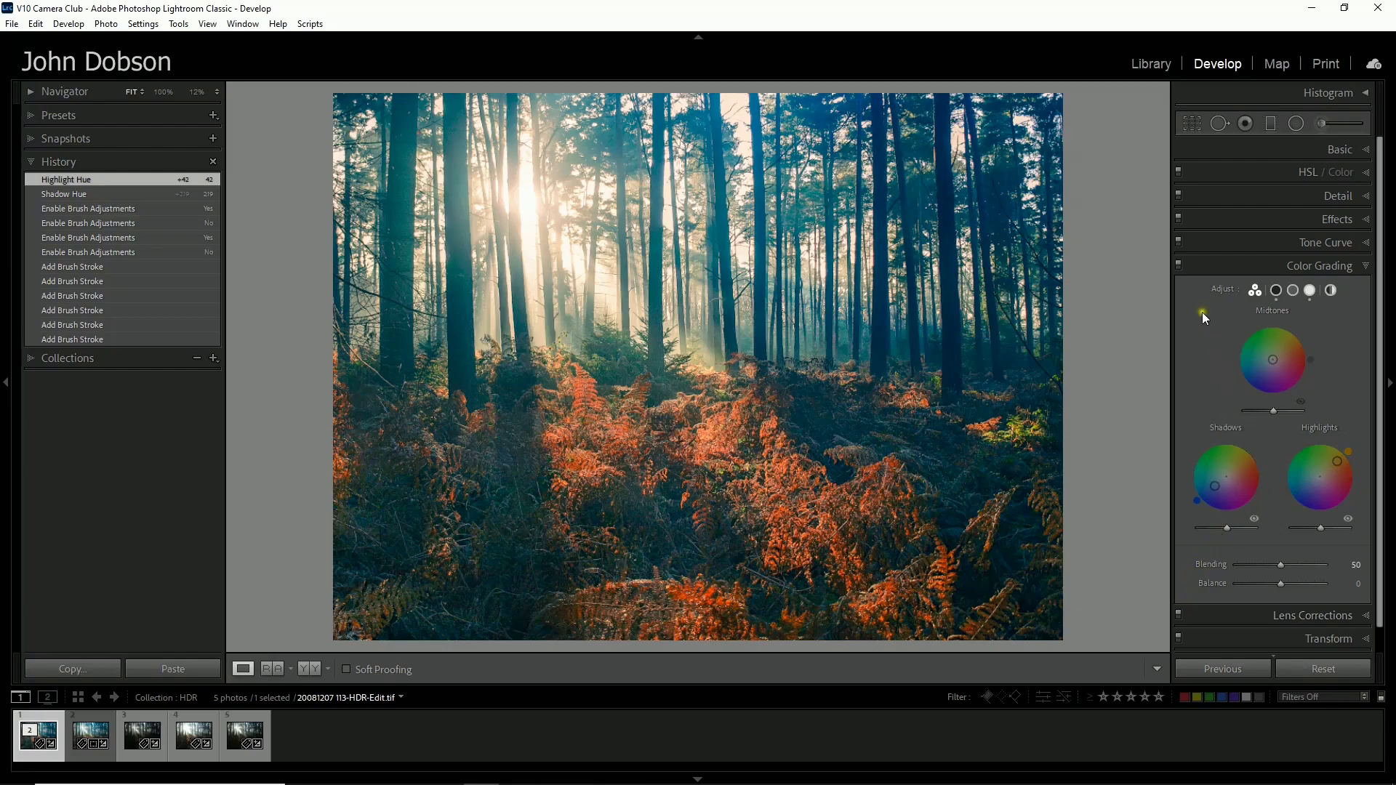
Step: Compare the image several times with and without the color grading, leaving the grading enabled
click(1178, 266)
click(1178, 266)
click(1178, 267)
click(1178, 266)
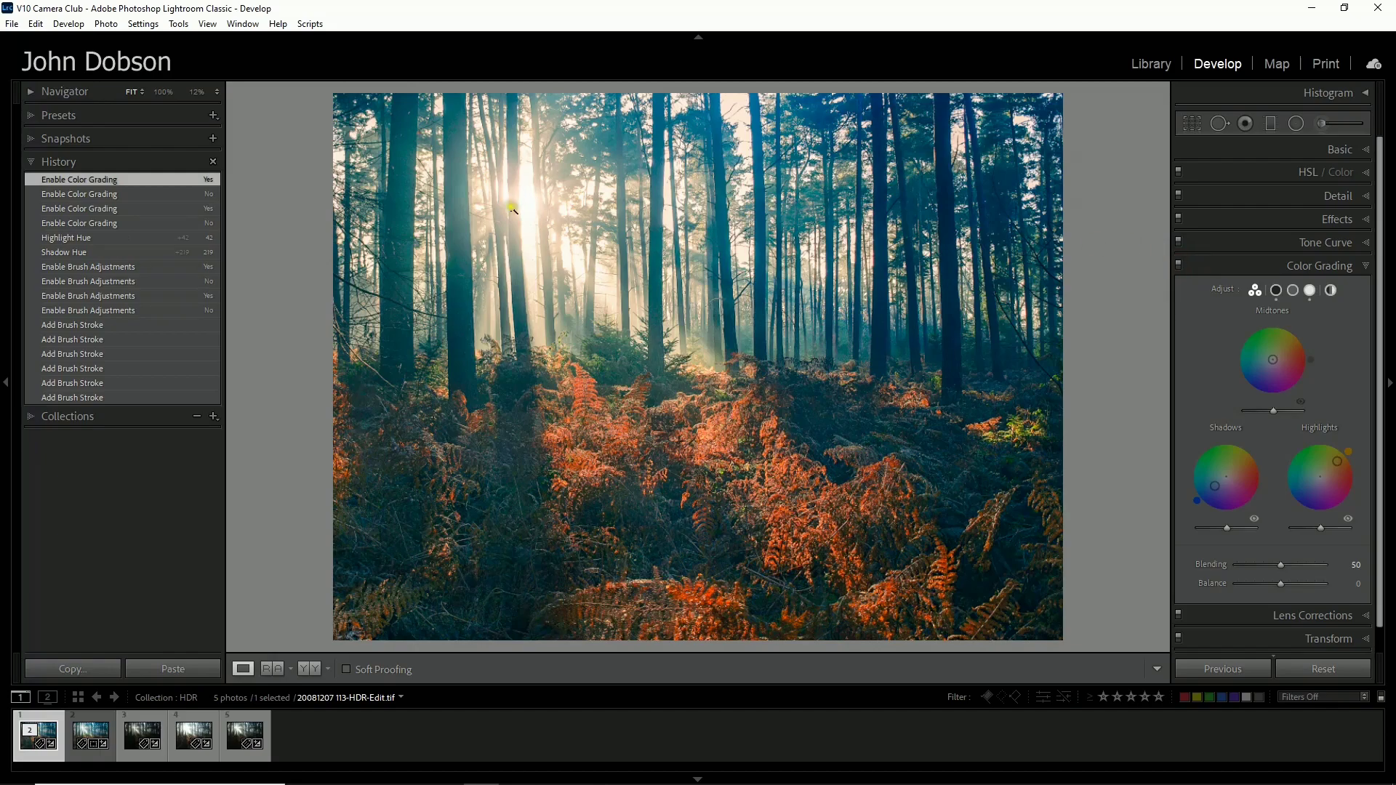
click(1177, 265)
click(1179, 266)
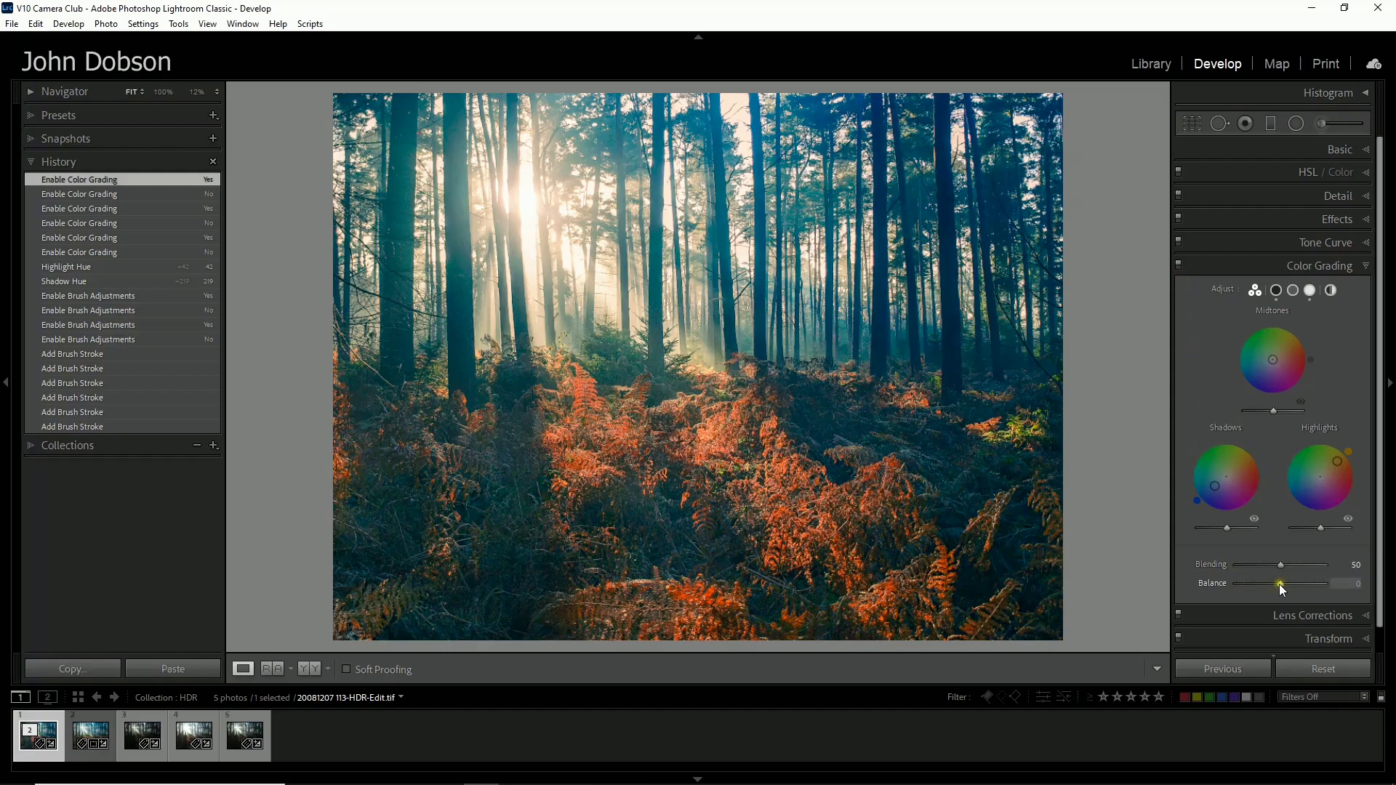
Step: Compare the color grading balance at strongly negative values down to -100, and set the balance to +20
drag(1277, 585, 1269, 586)
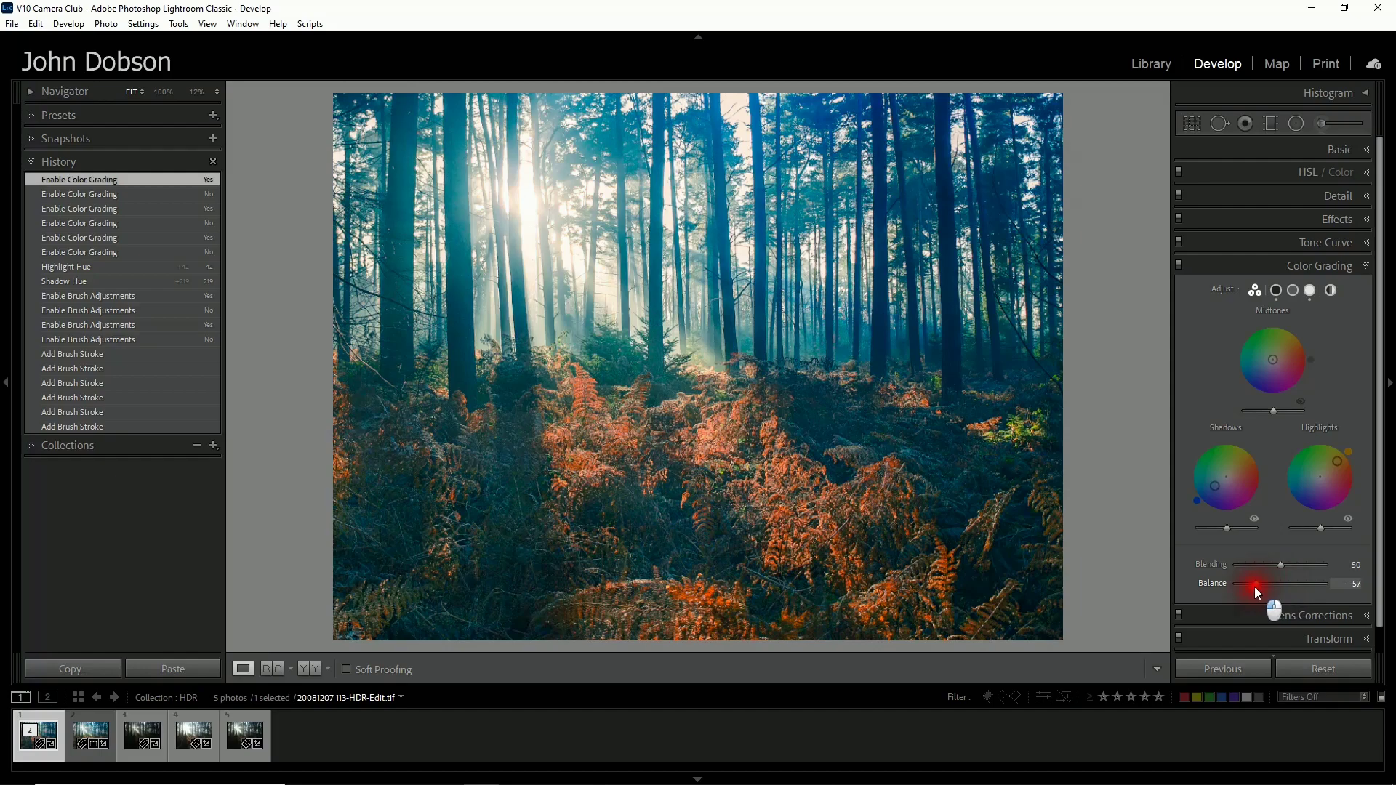
drag(1254, 587, 1228, 584)
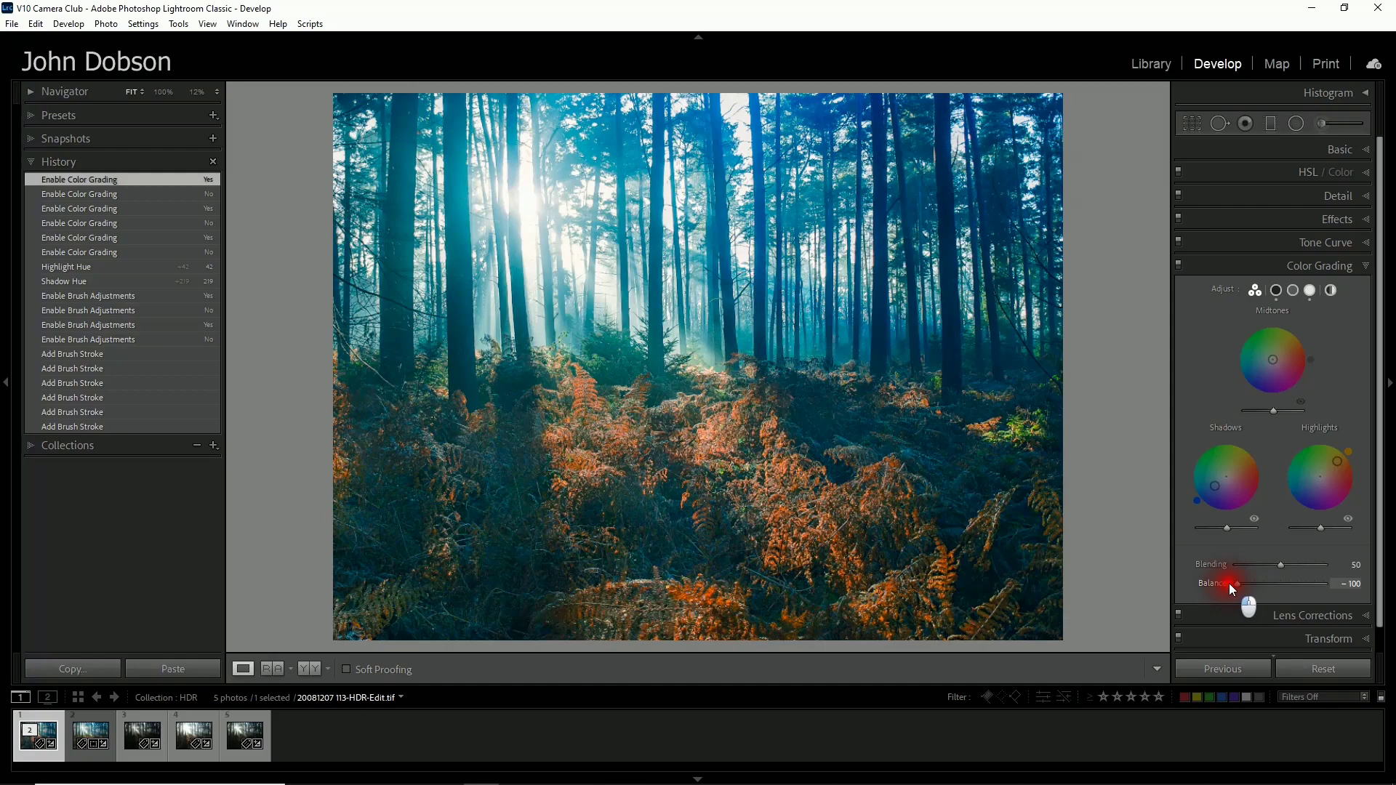
drag(1232, 582, 1285, 586)
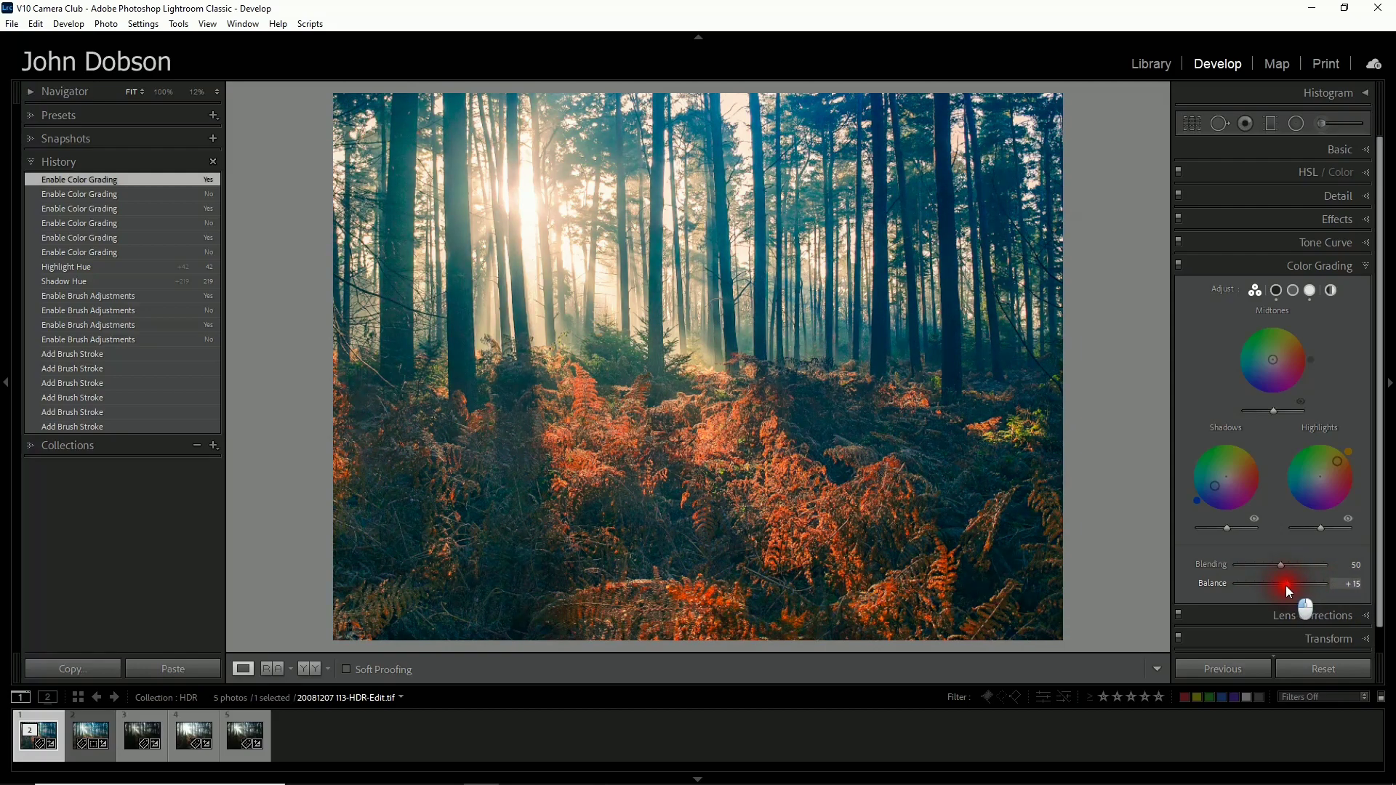
drag(1285, 586, 1288, 586)
drag(1288, 585, 1289, 585)
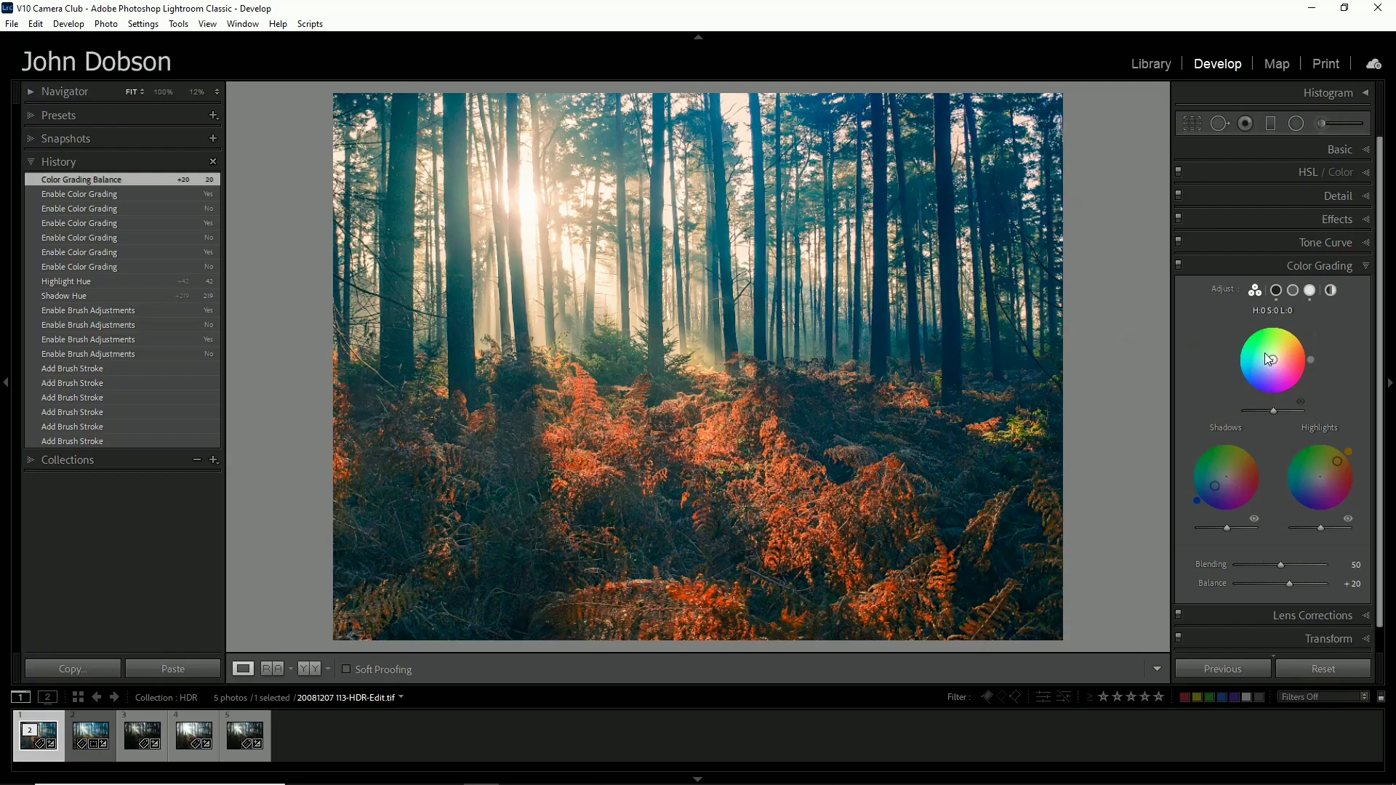
Step: Try a global tint at hue 315 and saturation 2, reset the global wheel and return to the three-wheel view
click(1330, 289)
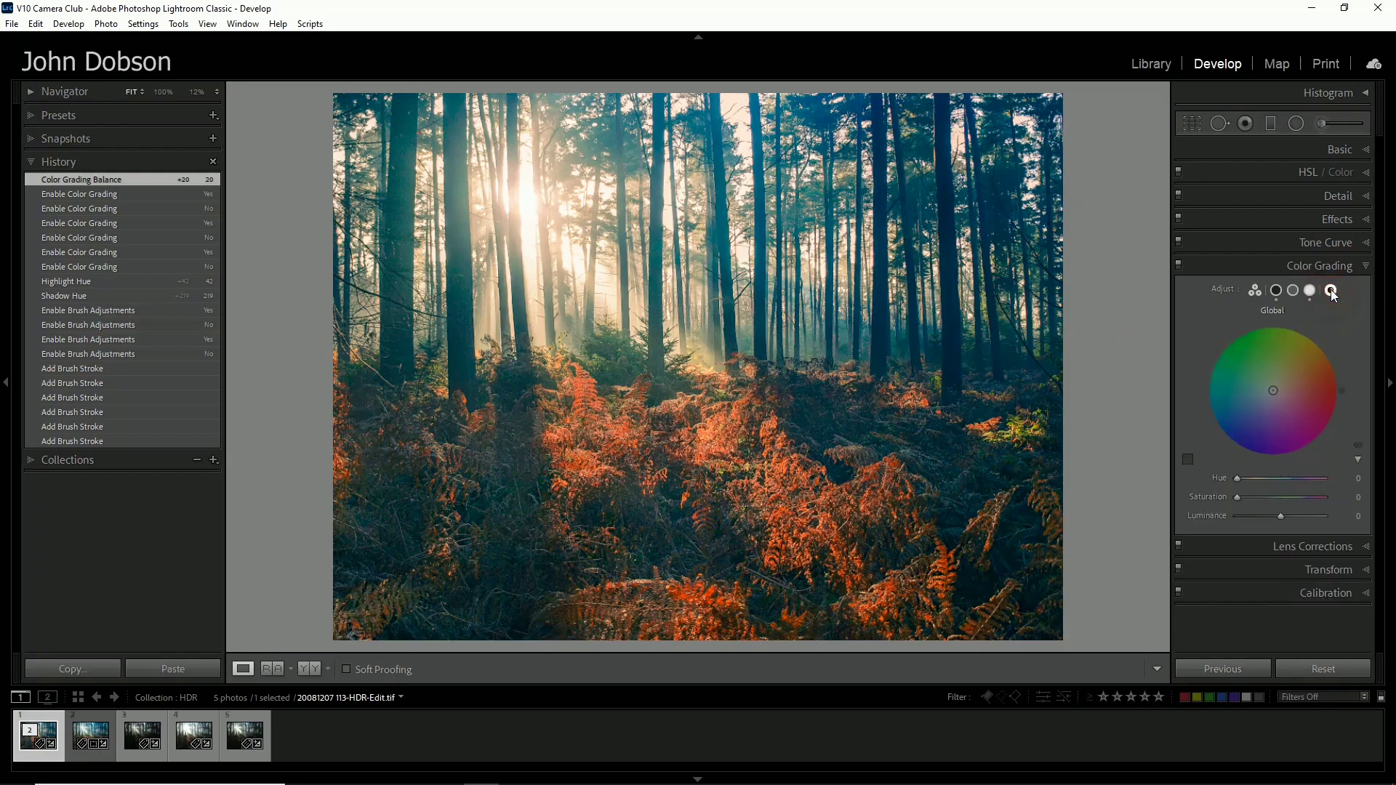
mouse_move(1276, 396)
mouse_down()
mouse_move(1254, 360)
mouse_move(1293, 358)
mouse_move(1321, 395)
mouse_move(1302, 430)
mouse_move(1274, 398)
mouse_up()
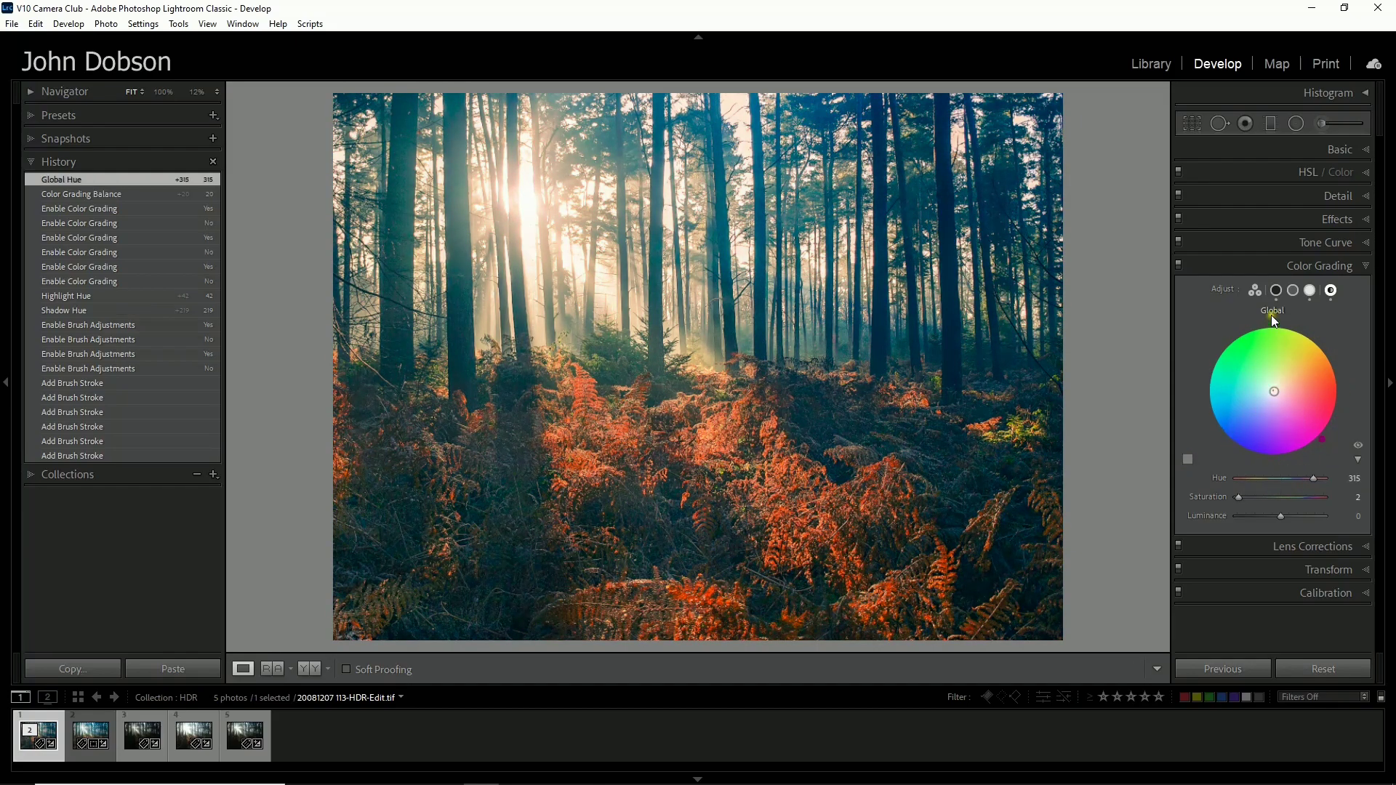
double_click(1272, 310)
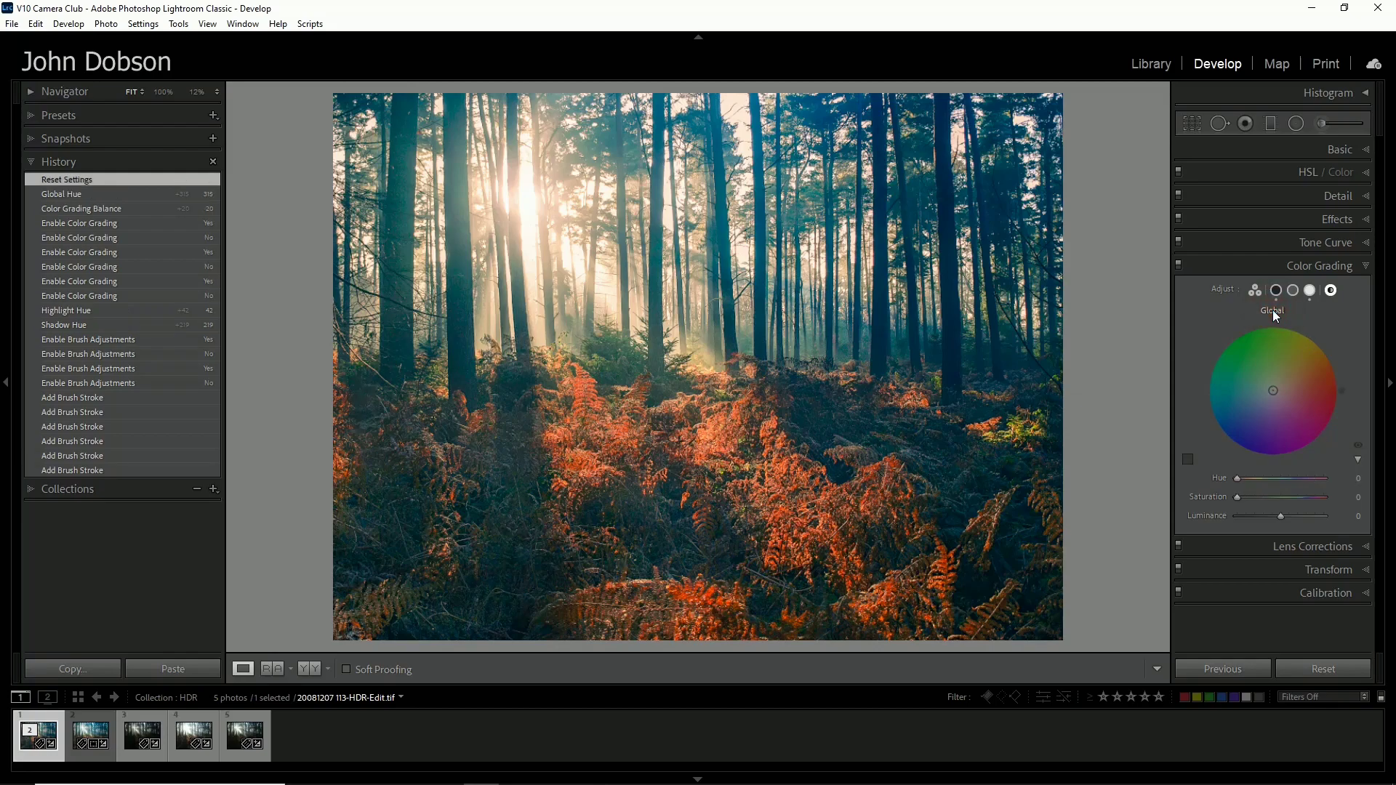
click(1255, 290)
click(1326, 147)
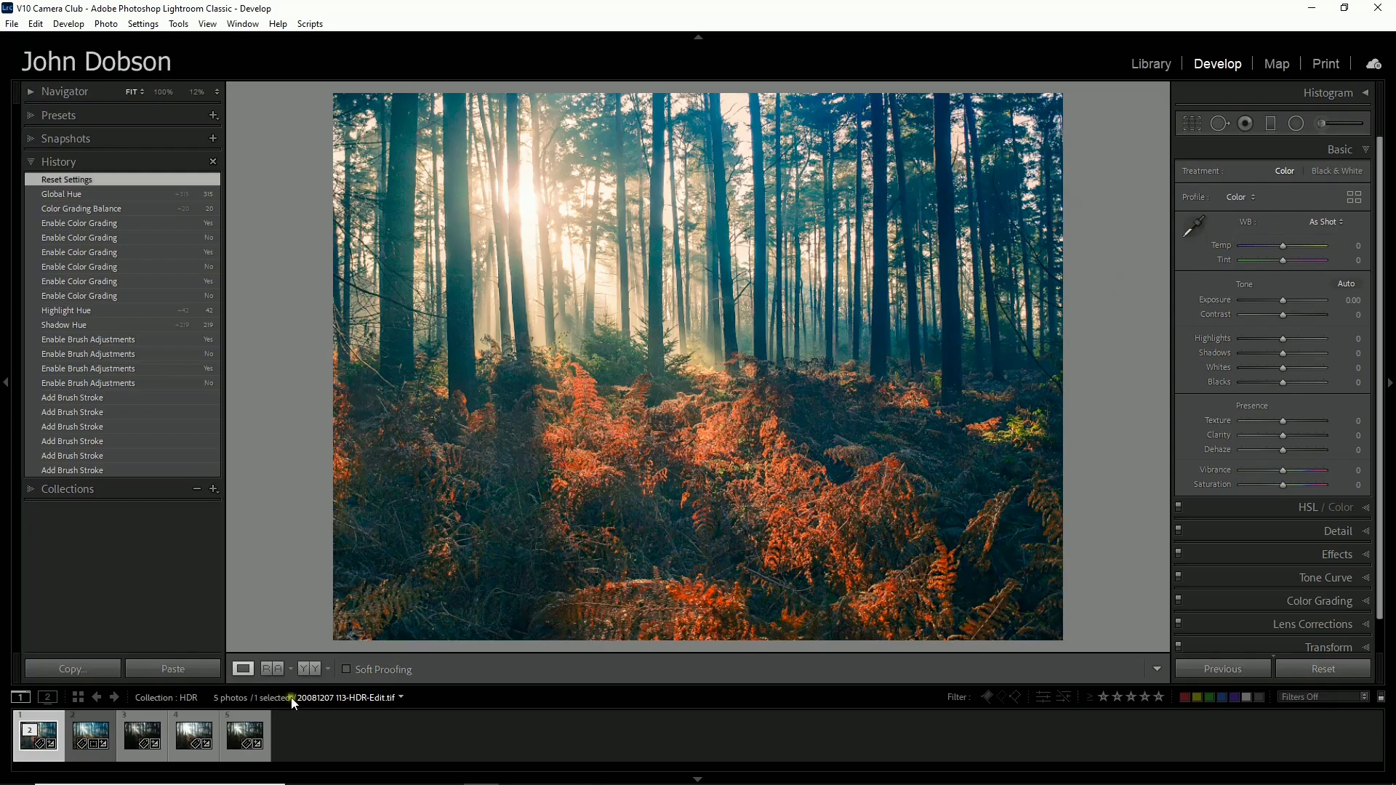
click(134, 730)
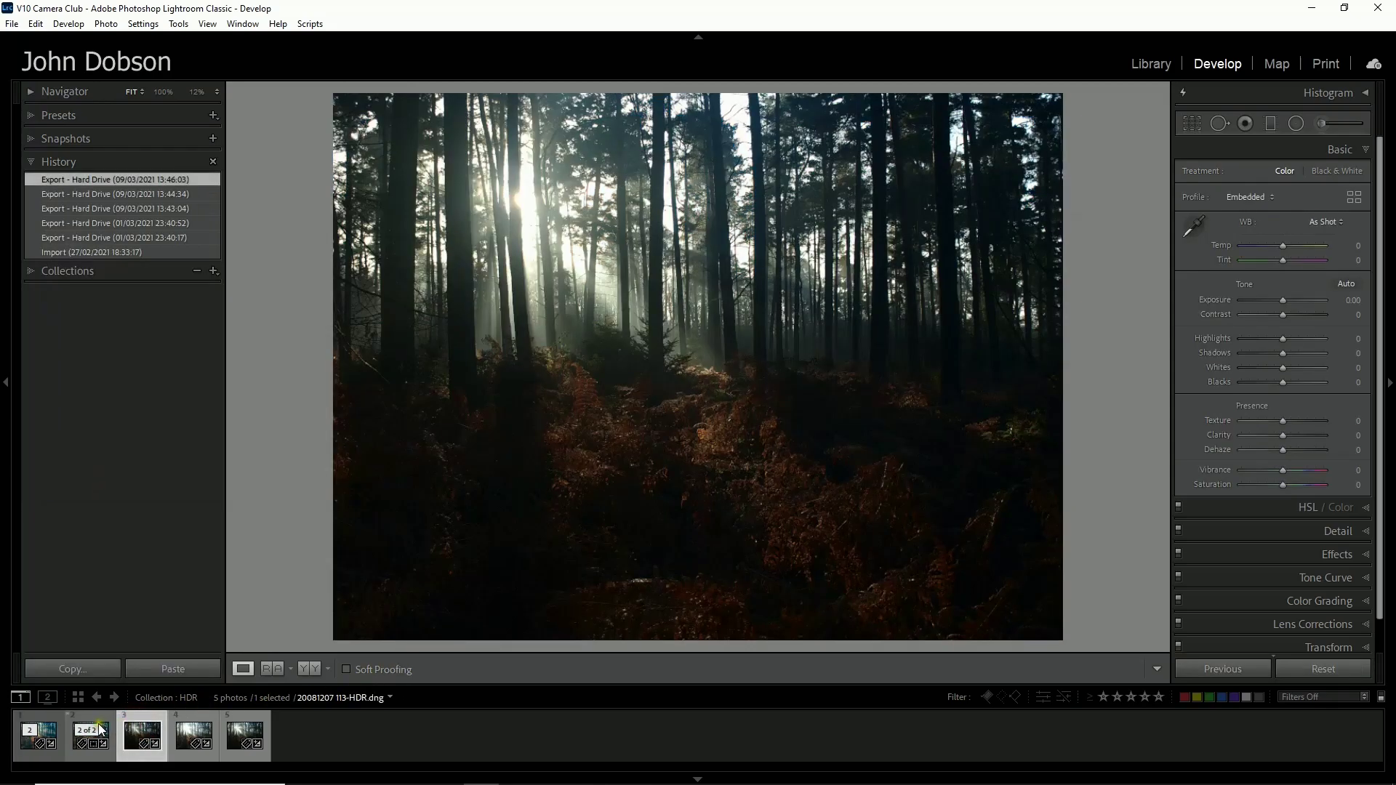
click(85, 739)
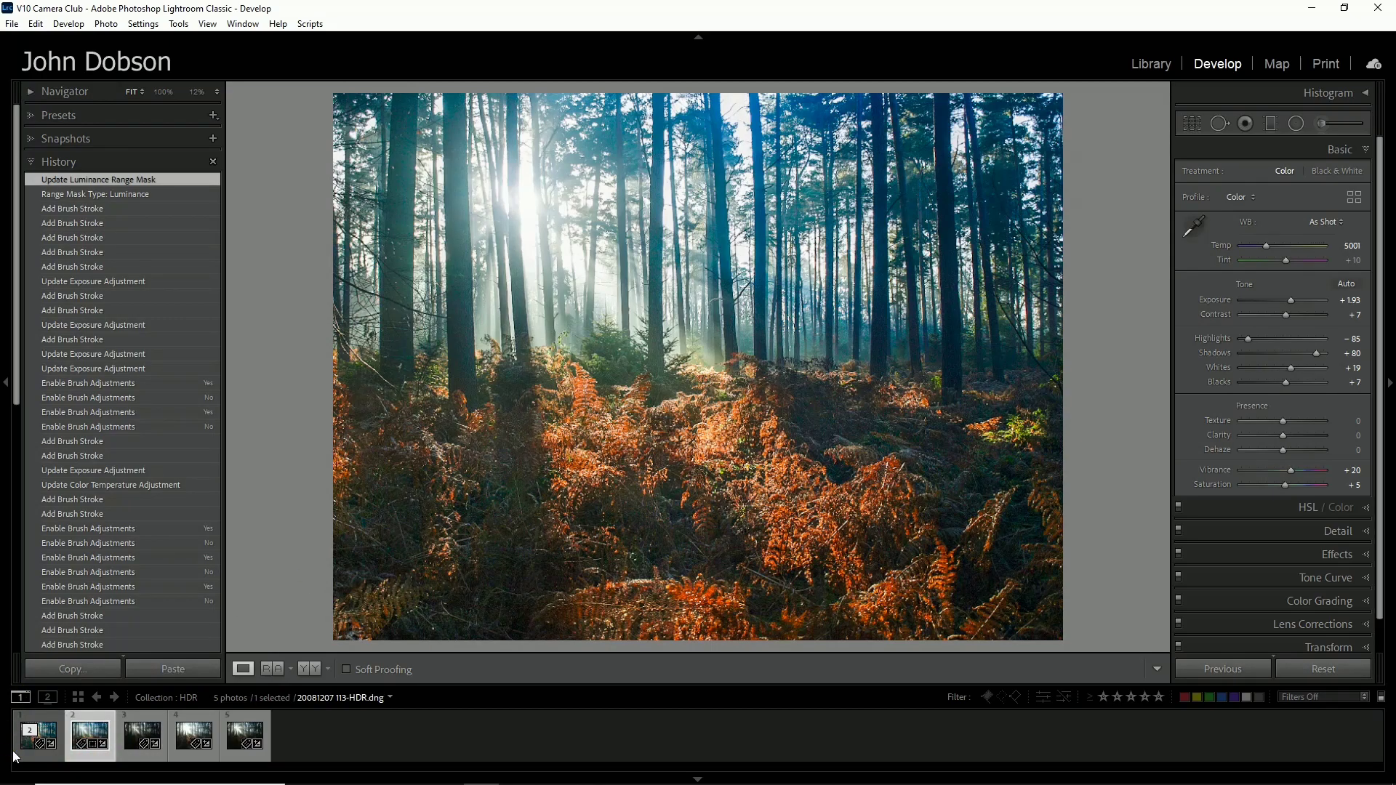
Step: Color grade the brush-adjusted HDR DNG with blue shadows and warm orange highlights at hue 42
click(1280, 598)
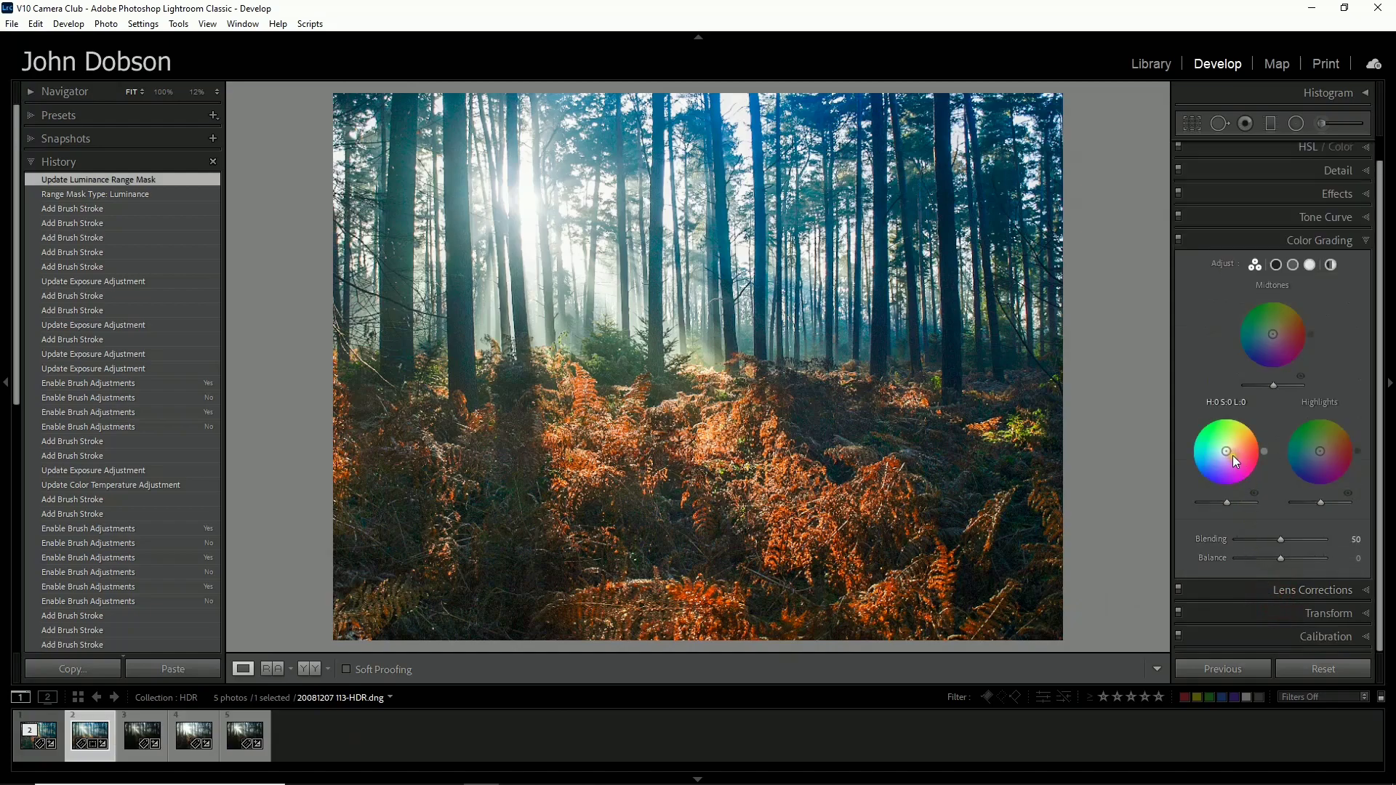
mouse_move(1229, 460)
mouse_down()
mouse_move(1234, 478)
mouse_move(1216, 469)
mouse_up()
mouse_move(1321, 451)
mouse_down()
mouse_move(1341, 458)
mouse_move(1338, 443)
mouse_up()
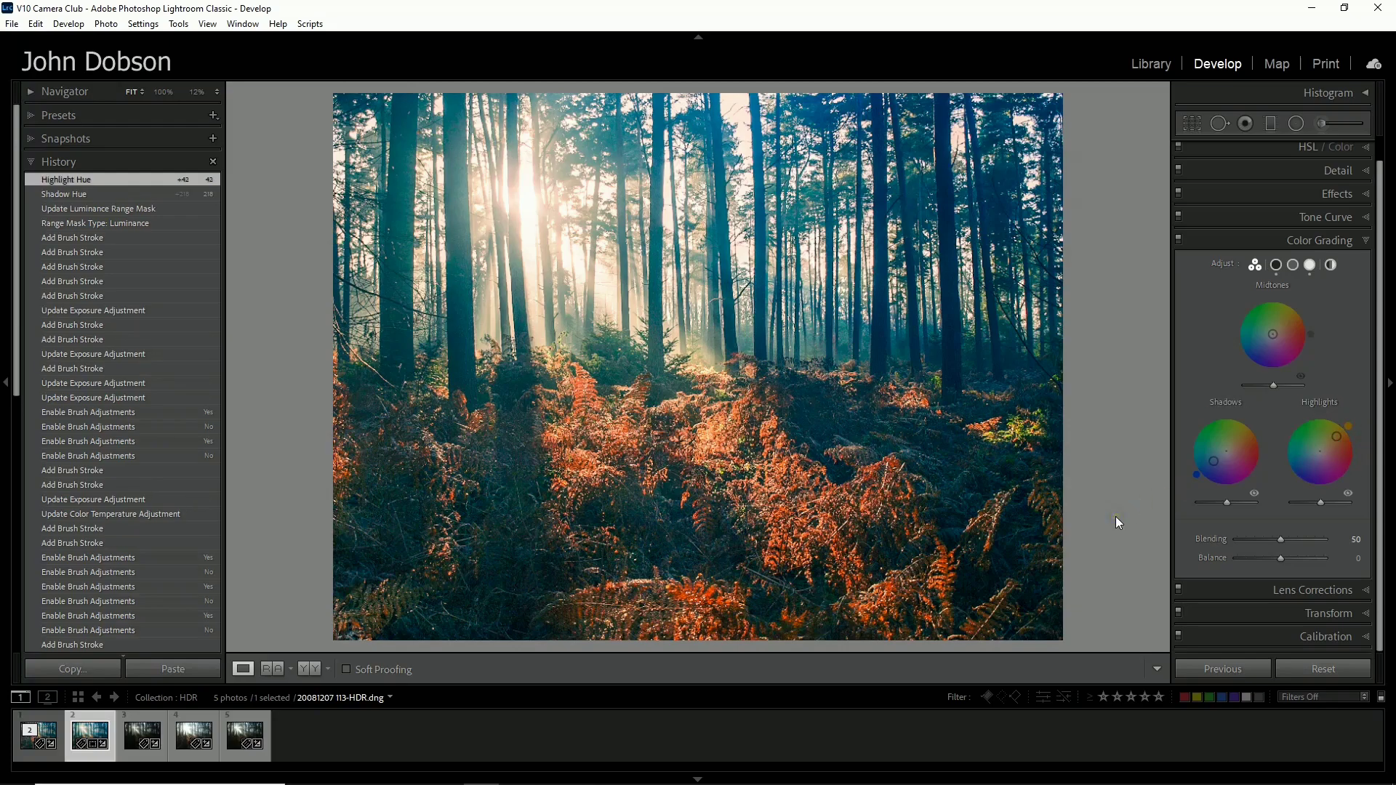